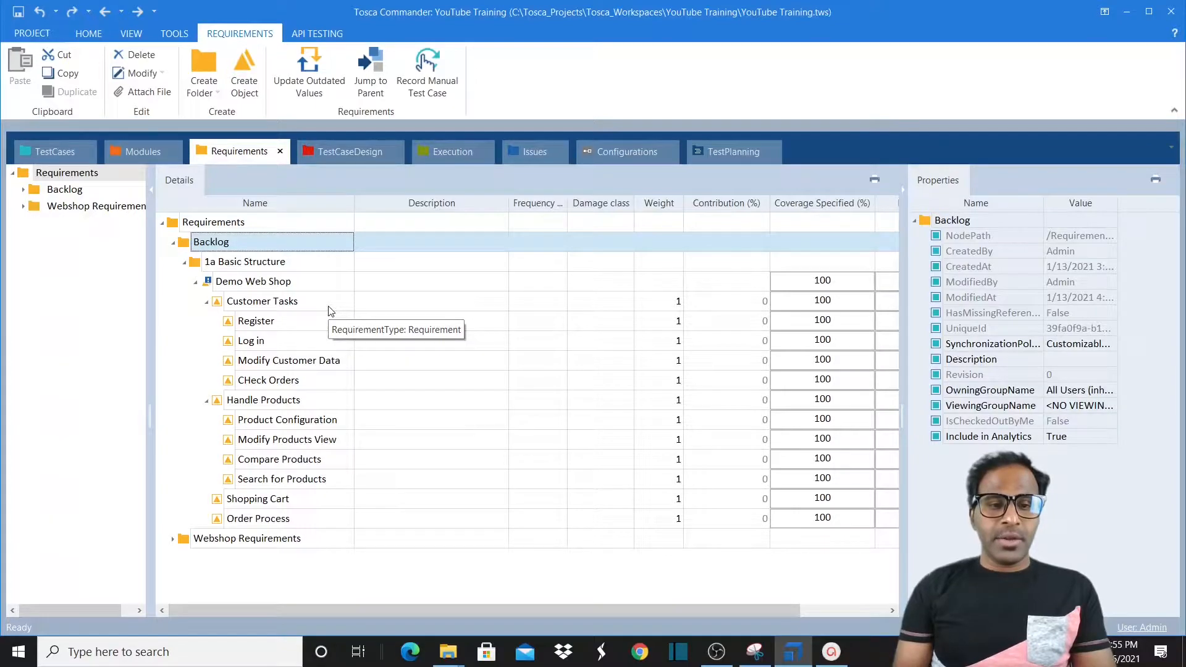
left_click(207, 304)
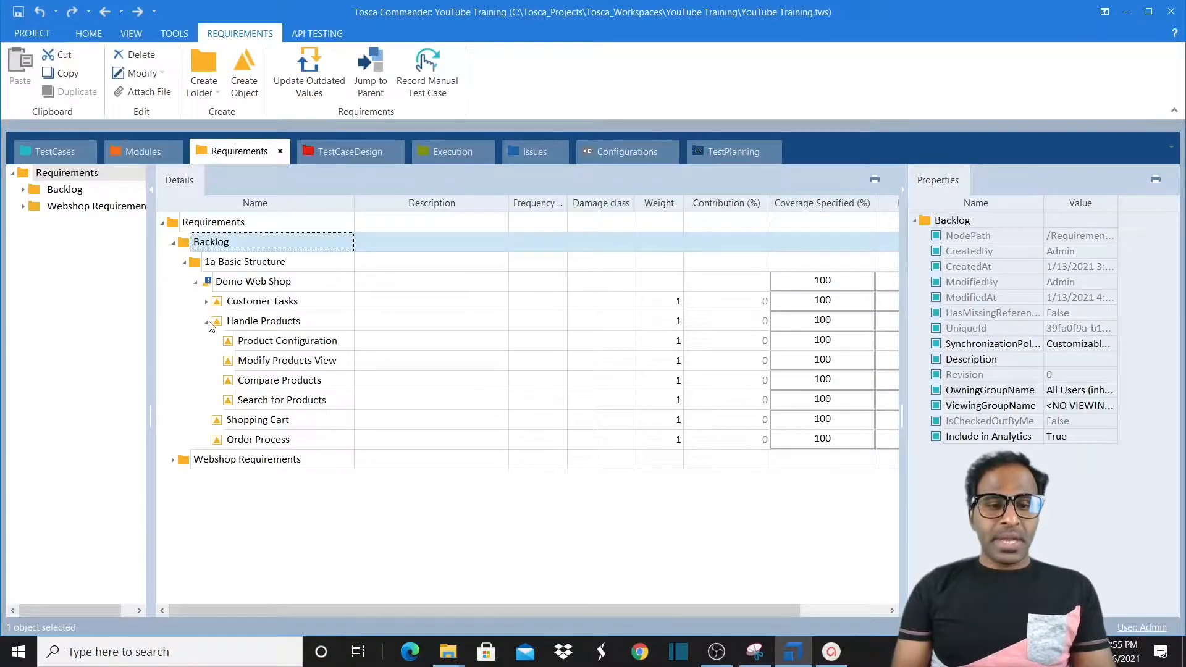
left_click(207, 322)
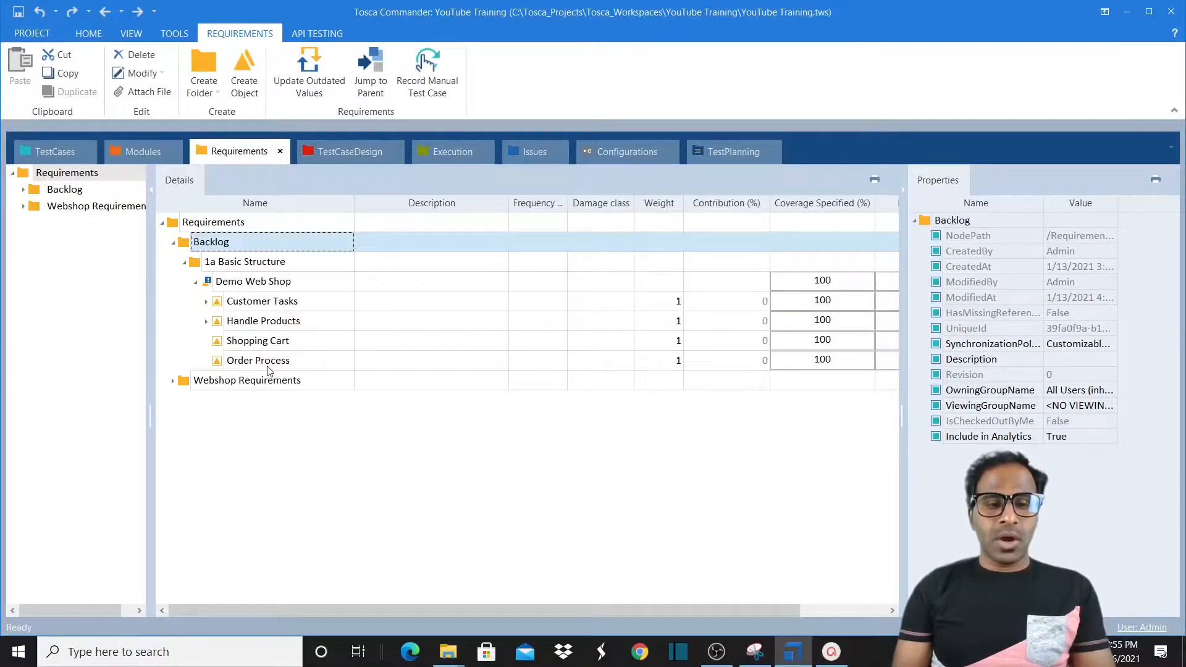
left_click(206, 301)
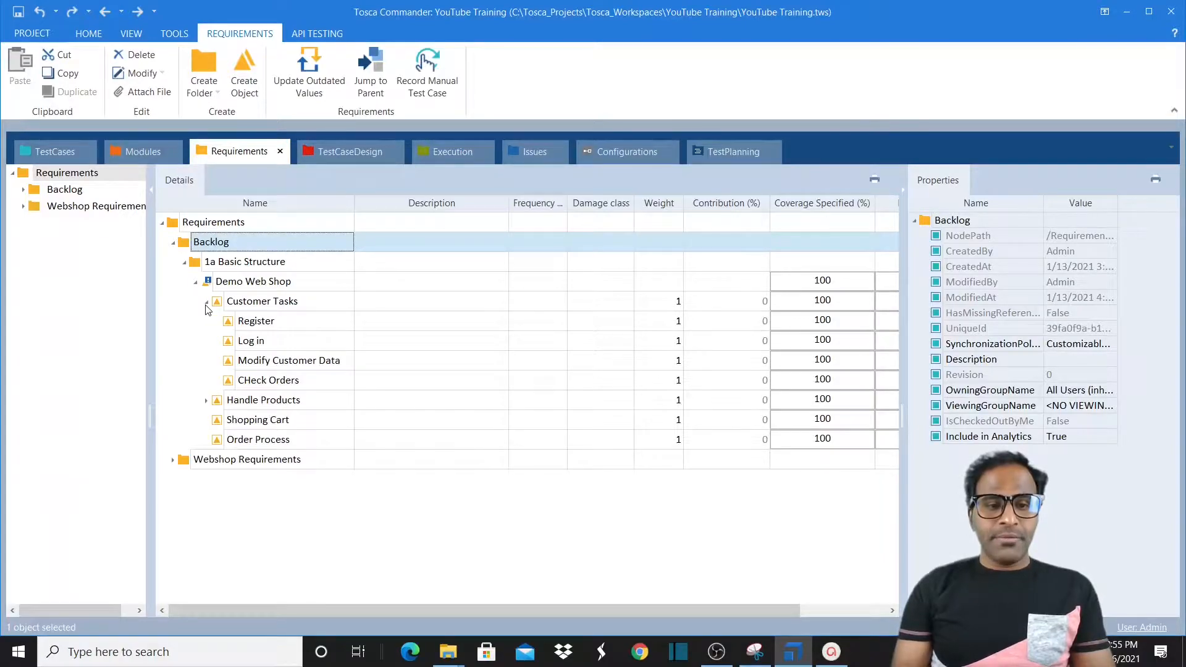
left_click(207, 401)
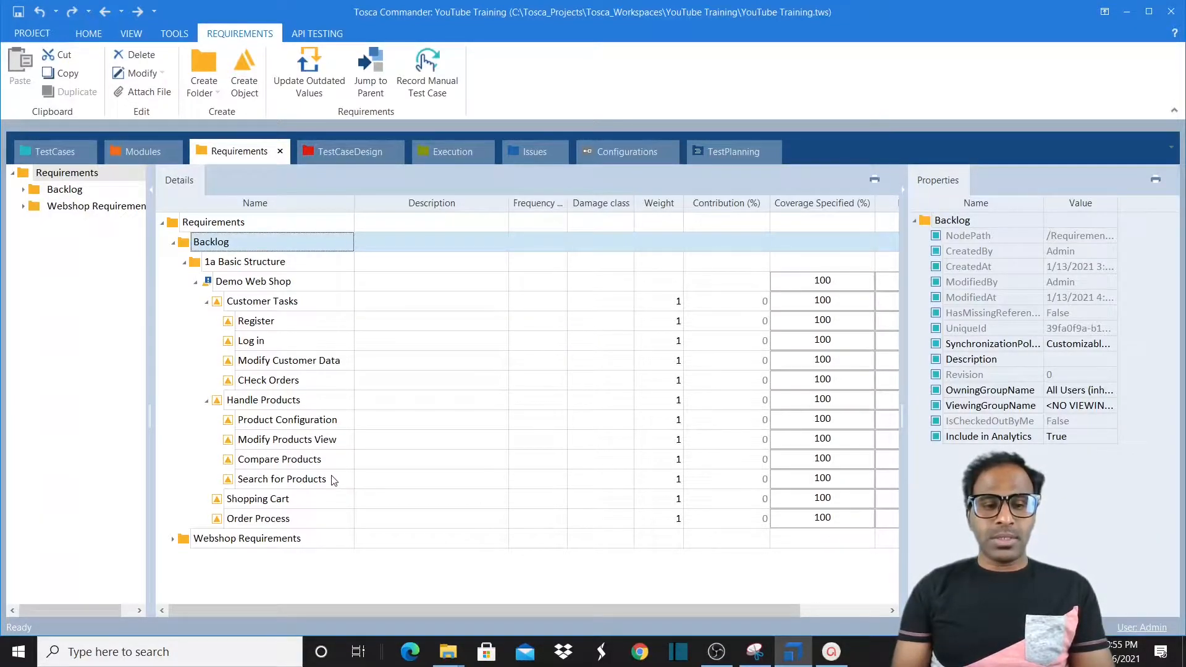
left_click(281, 504)
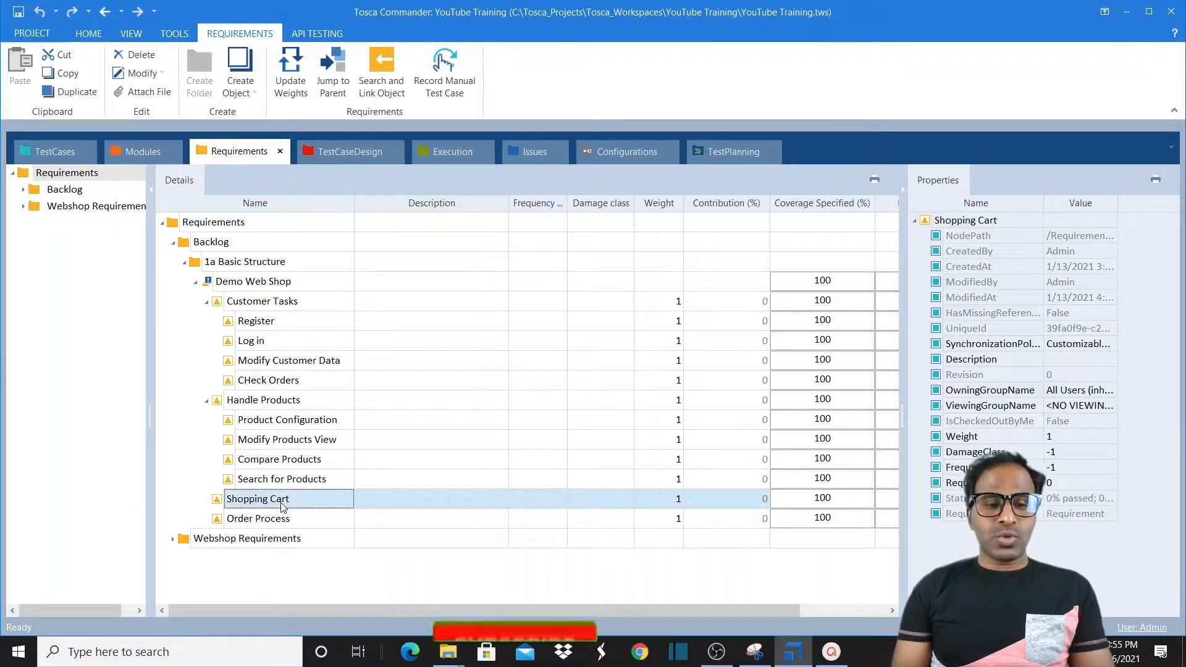
left_click(280, 524)
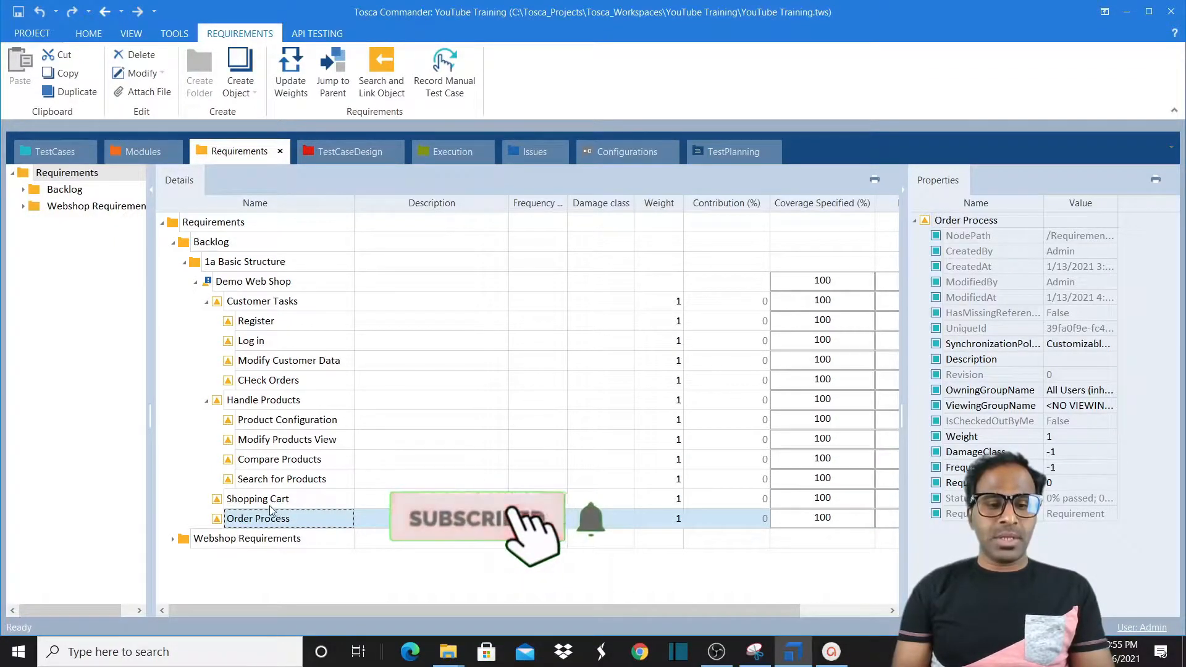
- Add a requirement named "add products" under the Shopping Cart requirement
left_click(269, 503)
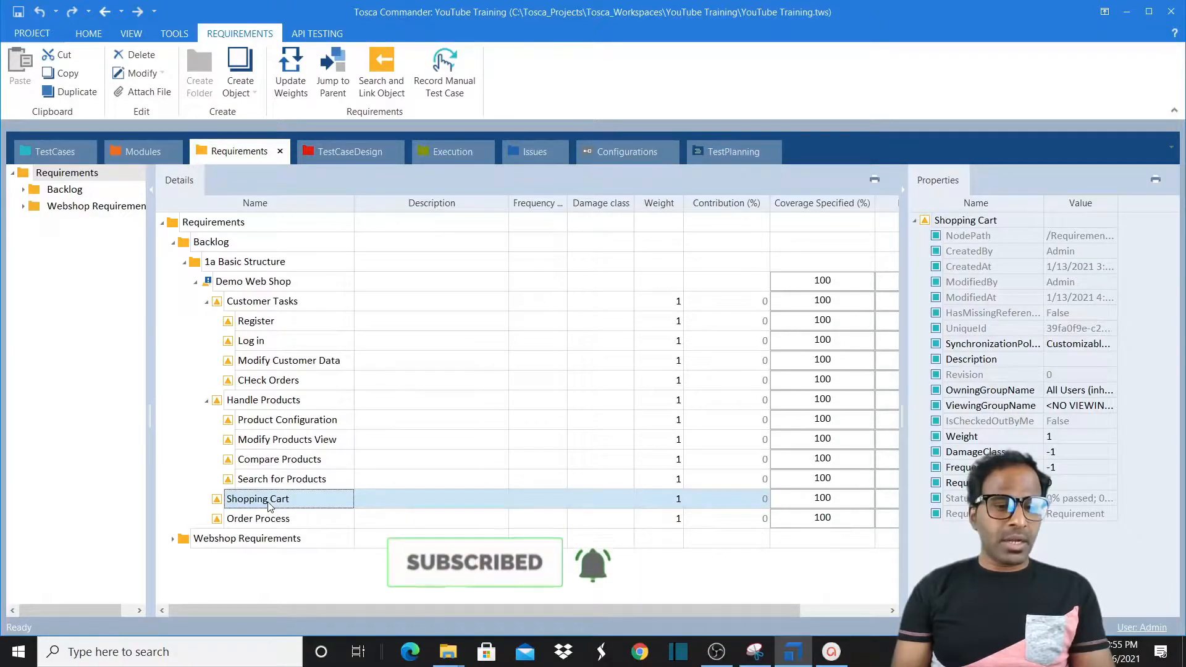
right_click(270, 505)
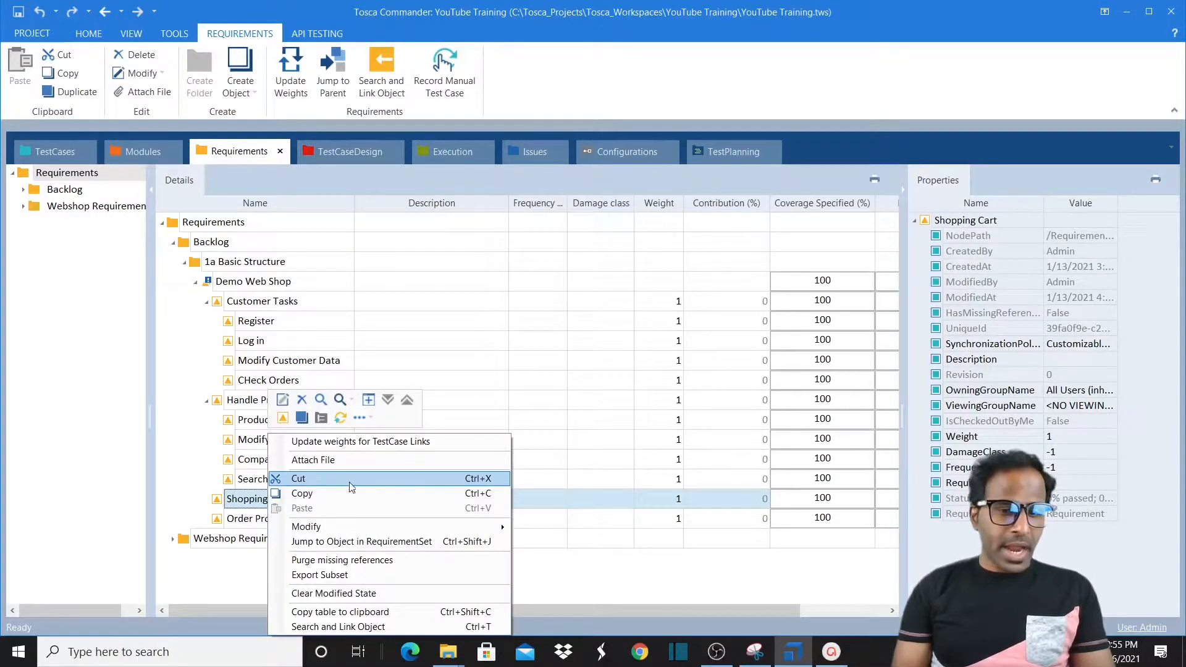
left_click(283, 418)
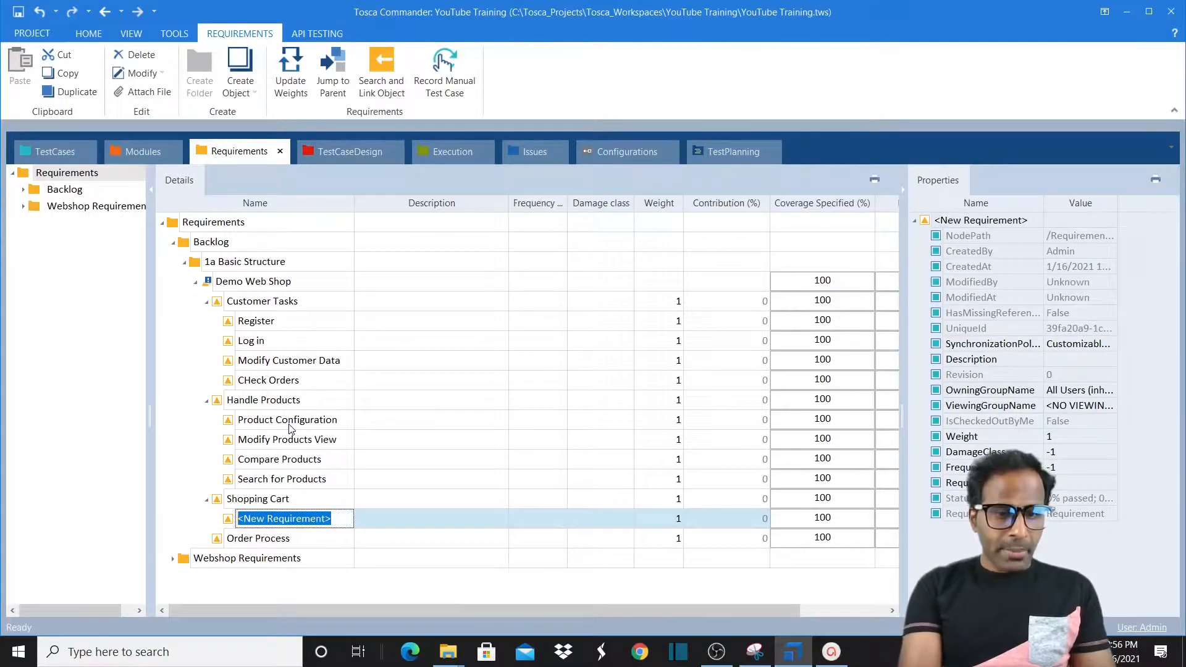
type("add ")
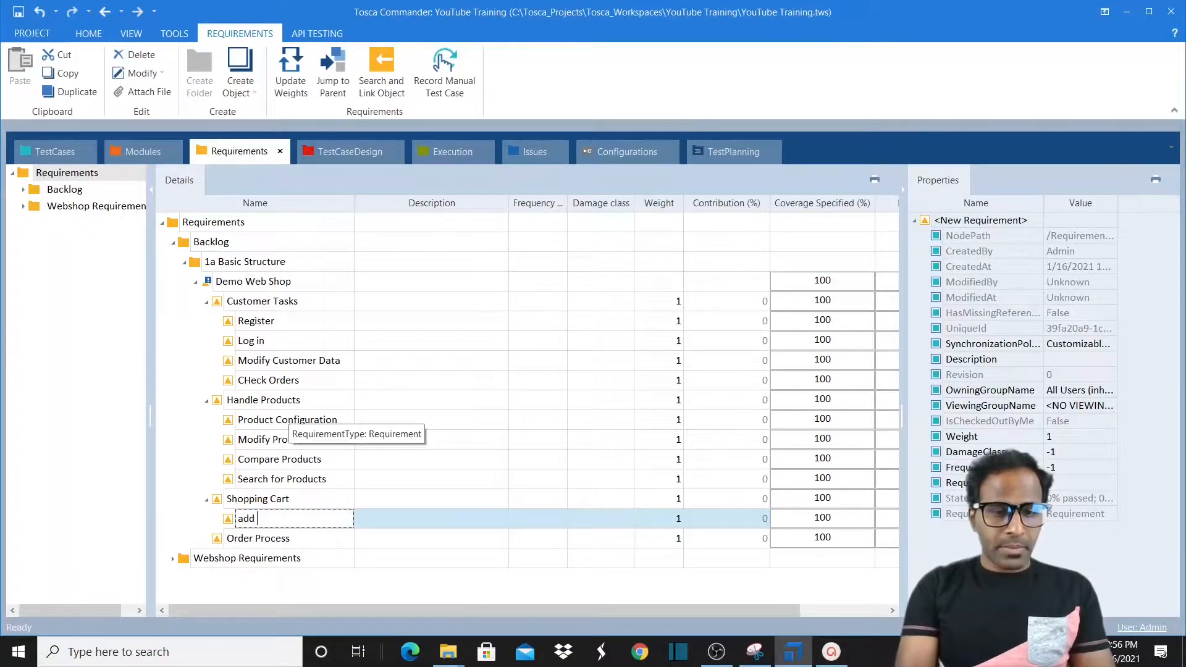
type("prod")
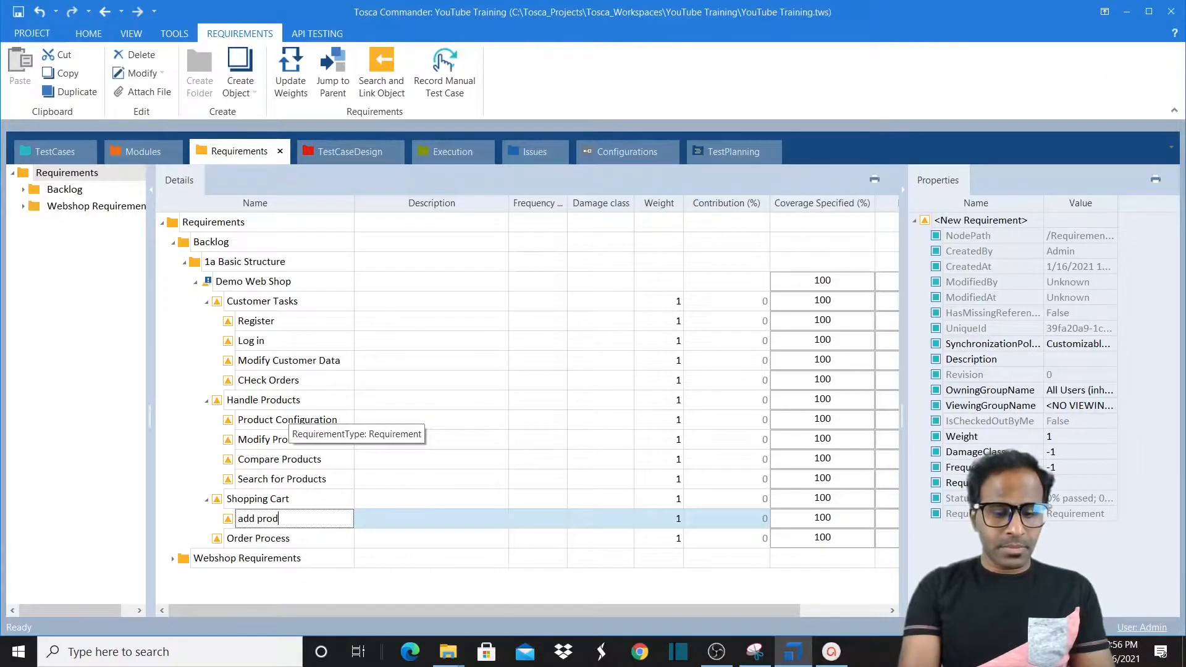
type("ucts")
key("Return")
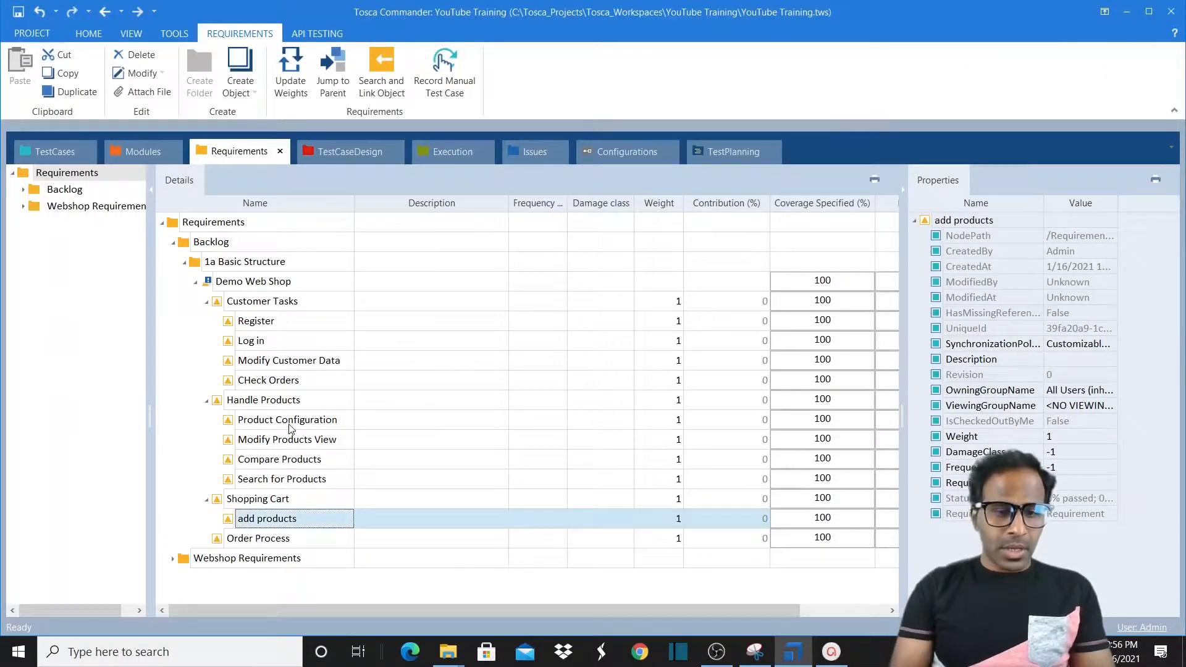
- Create a second requirement under Shopping Cart and name it "gift cards"
right_click(270, 505)
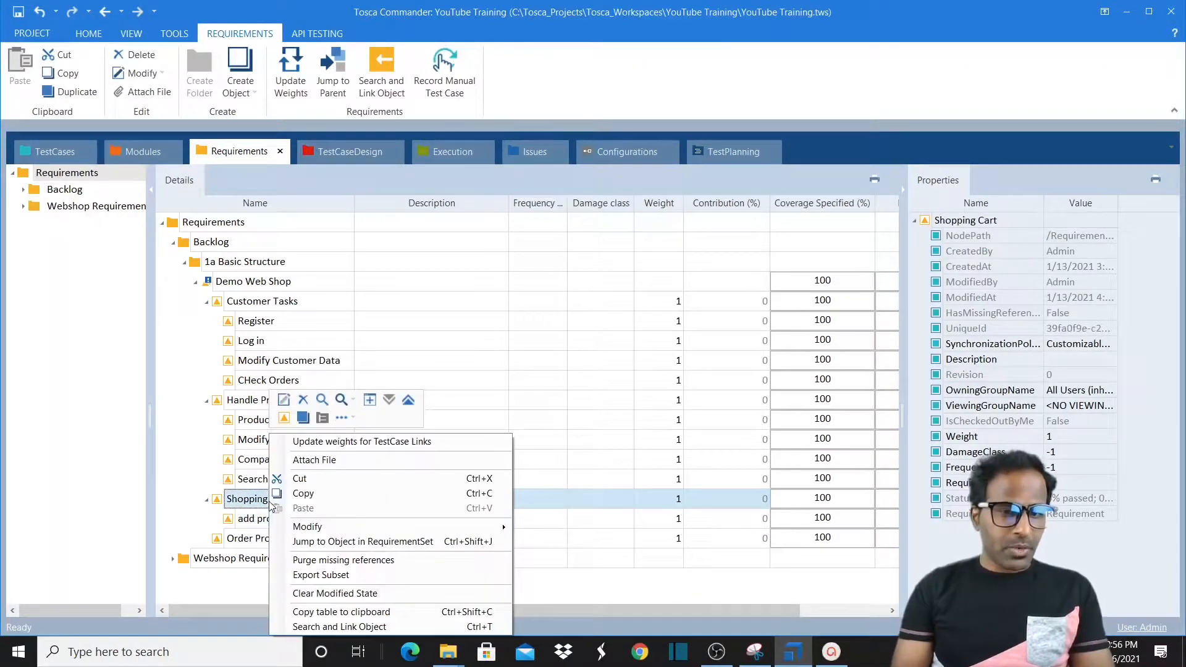
left_click(284, 420)
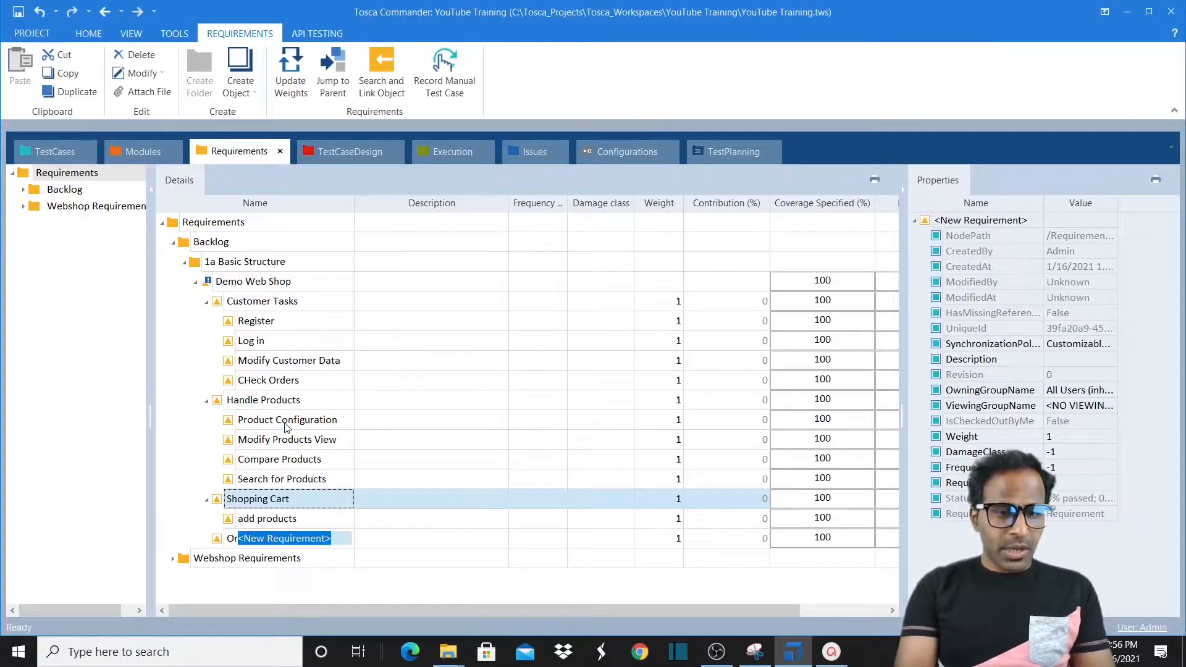
type("gif")
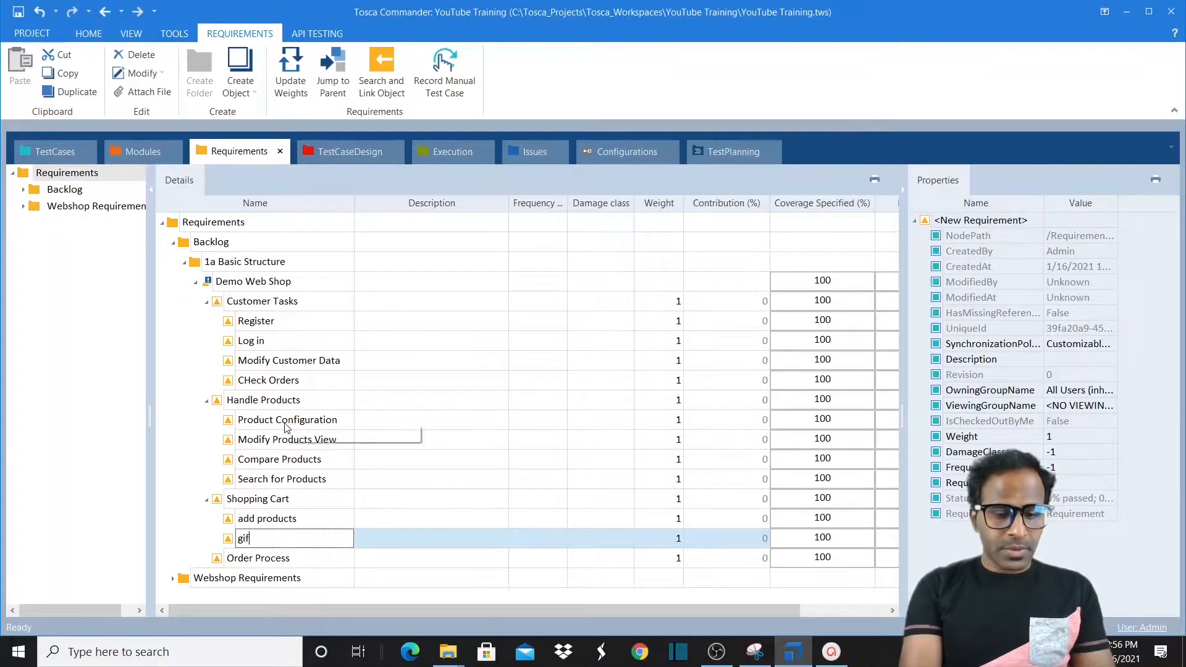
type("t cards")
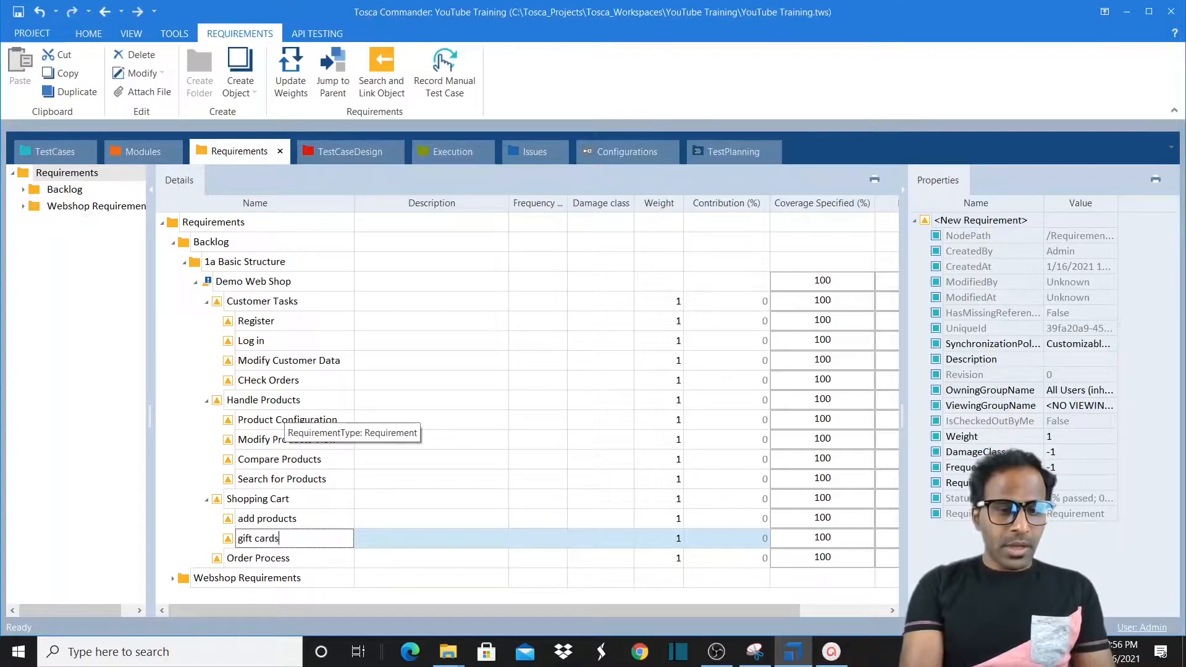
key("Return")
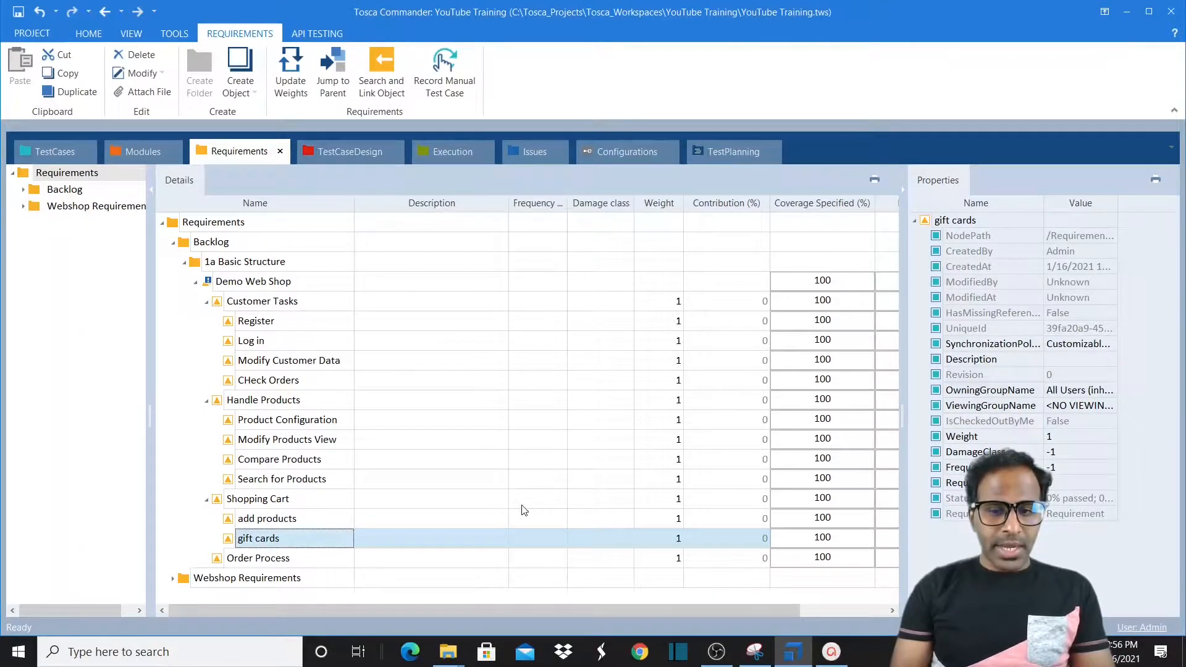
left_click(669, 519)
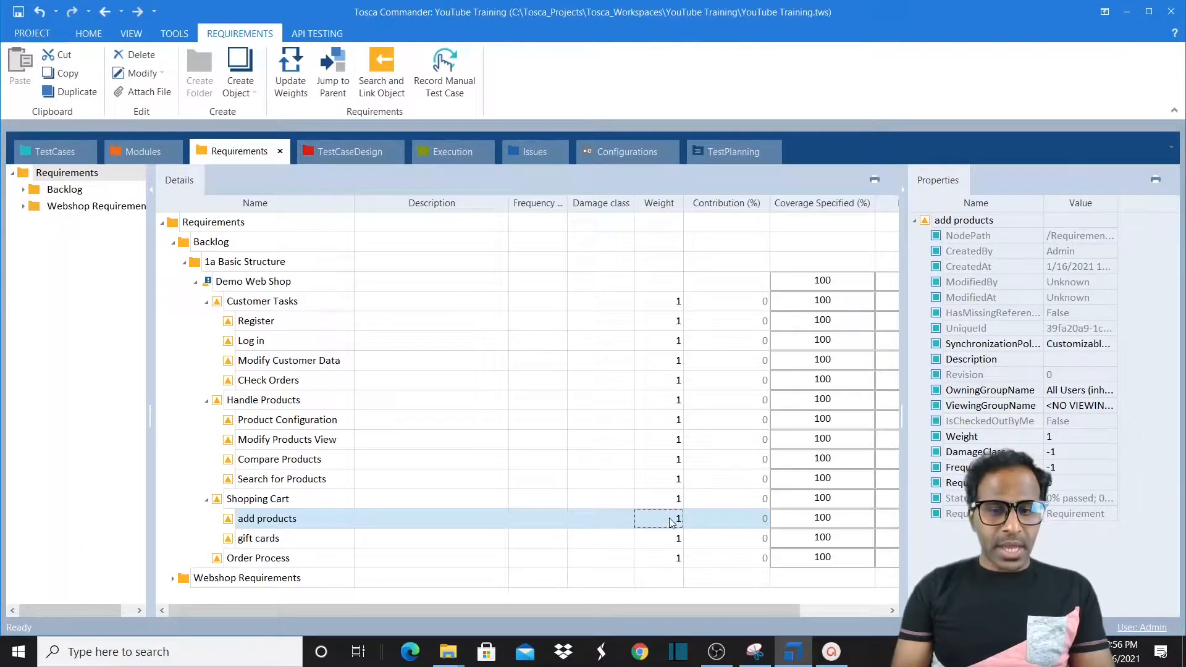
left_click(671, 545)
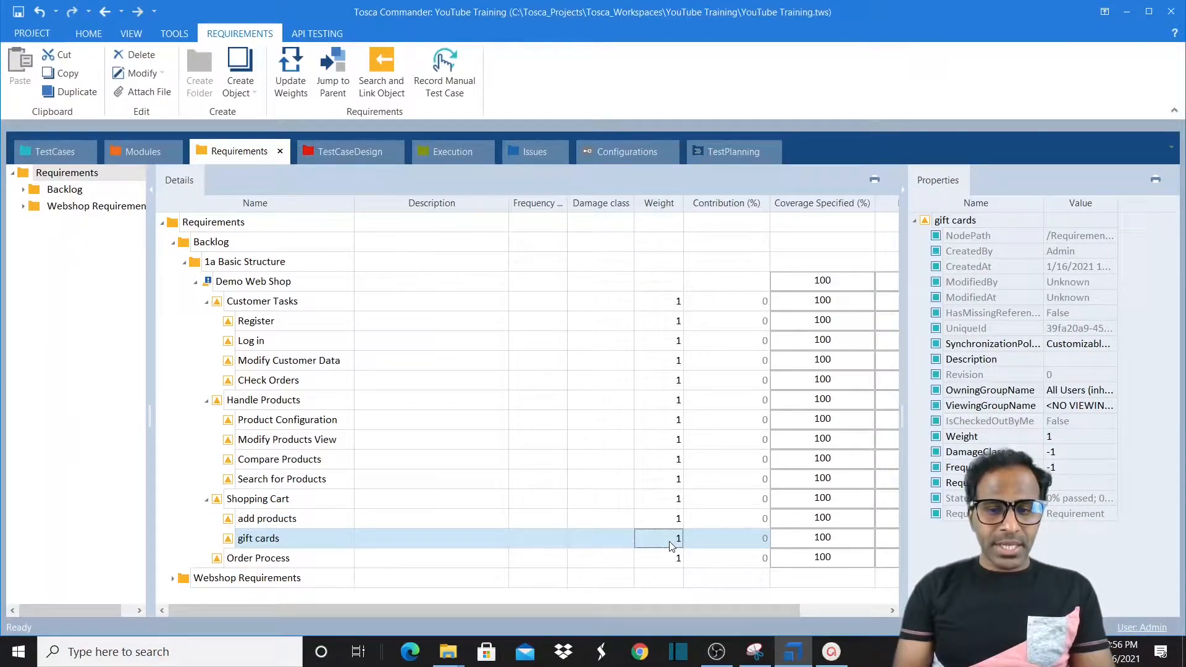
left_click(668, 519)
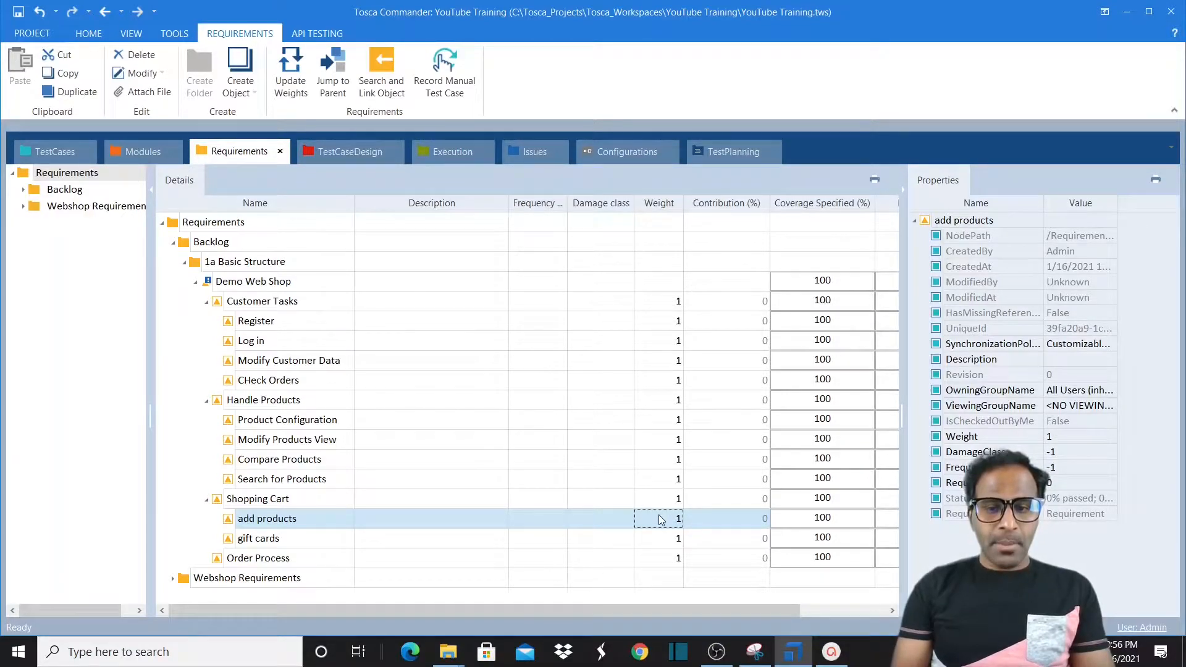
left_click(664, 546)
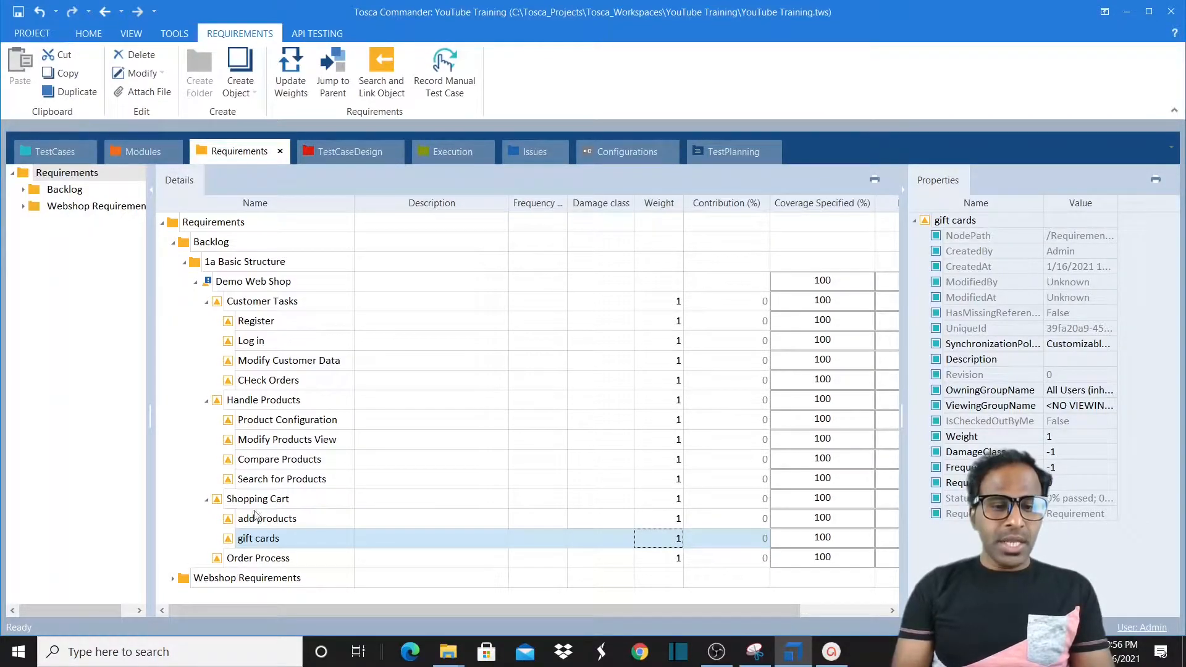
left_click(675, 300)
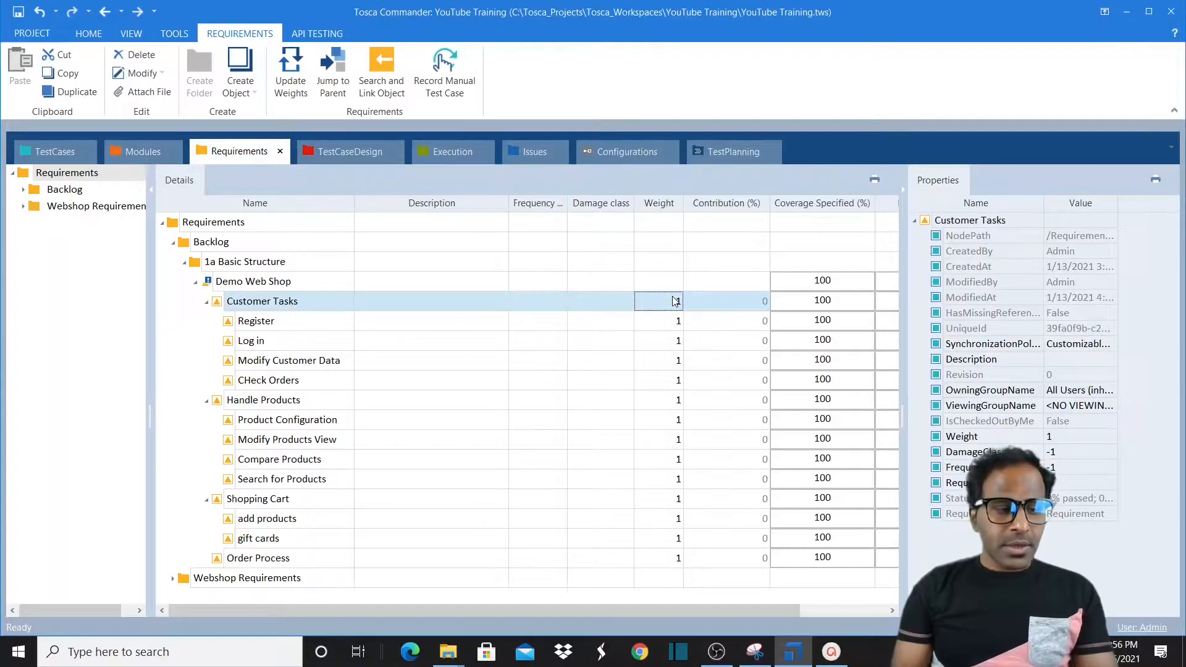
- Collapse the Customer Tasks, Handle Products and Shopping Cart requirements so only the top-level requirements of Demo Web Shop are listed
left_click(207, 303)
left_click(207, 322)
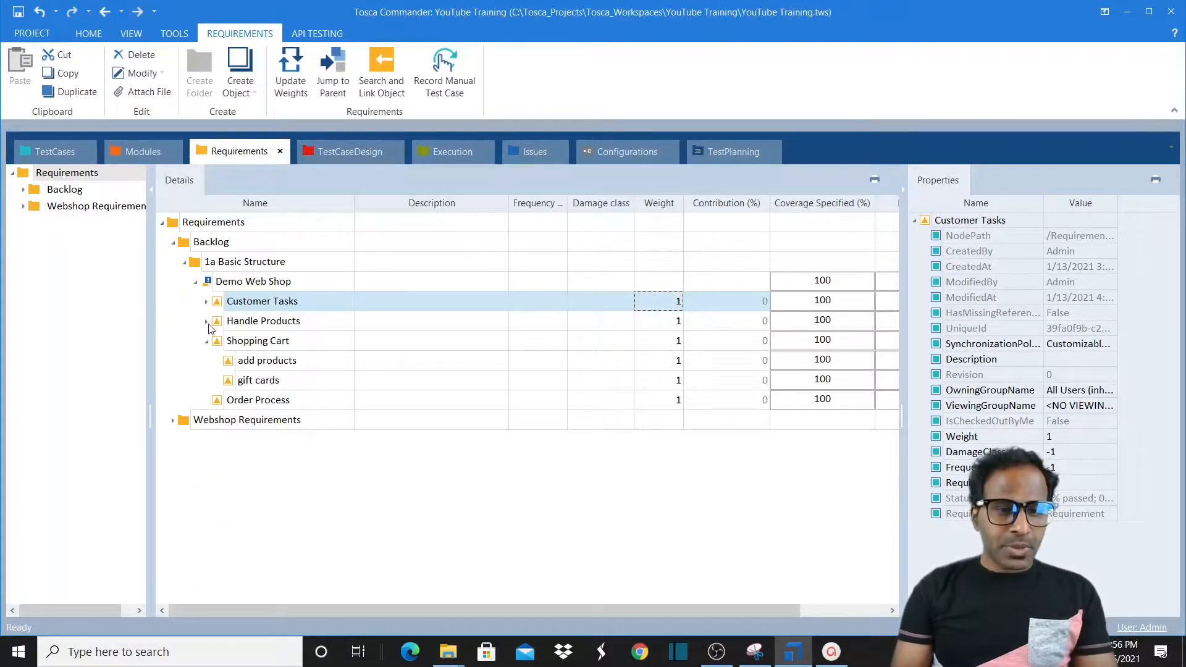
left_click(207, 341)
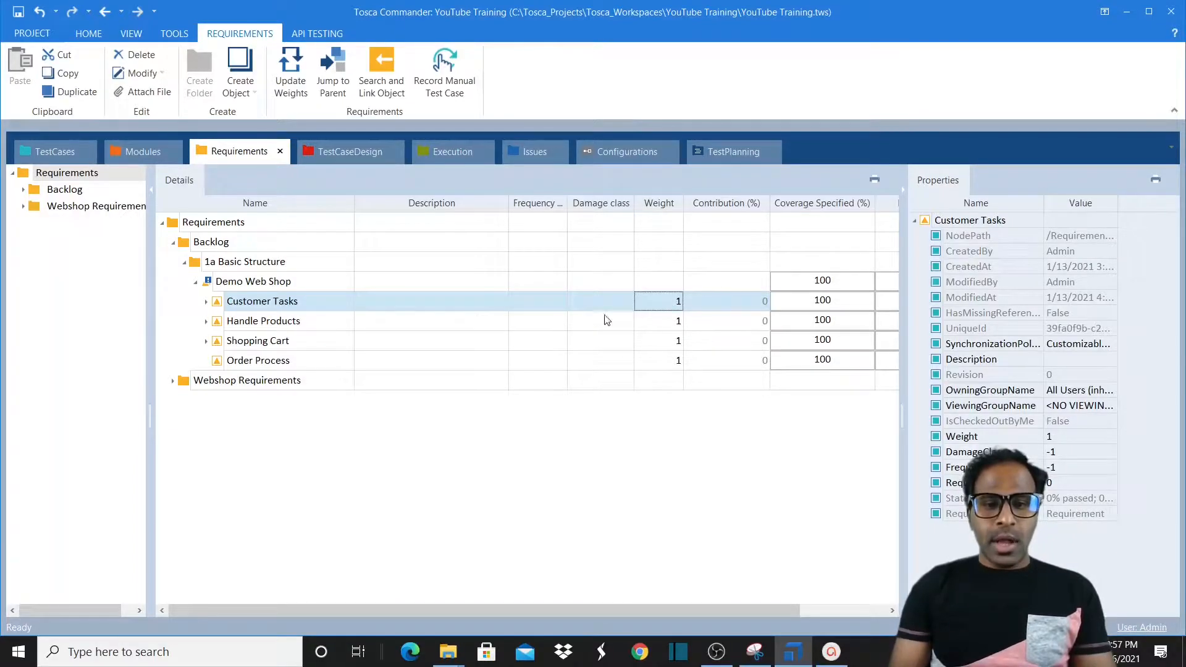
- Set the weight of the Customer Tasks requirement to 4
left_click(670, 302)
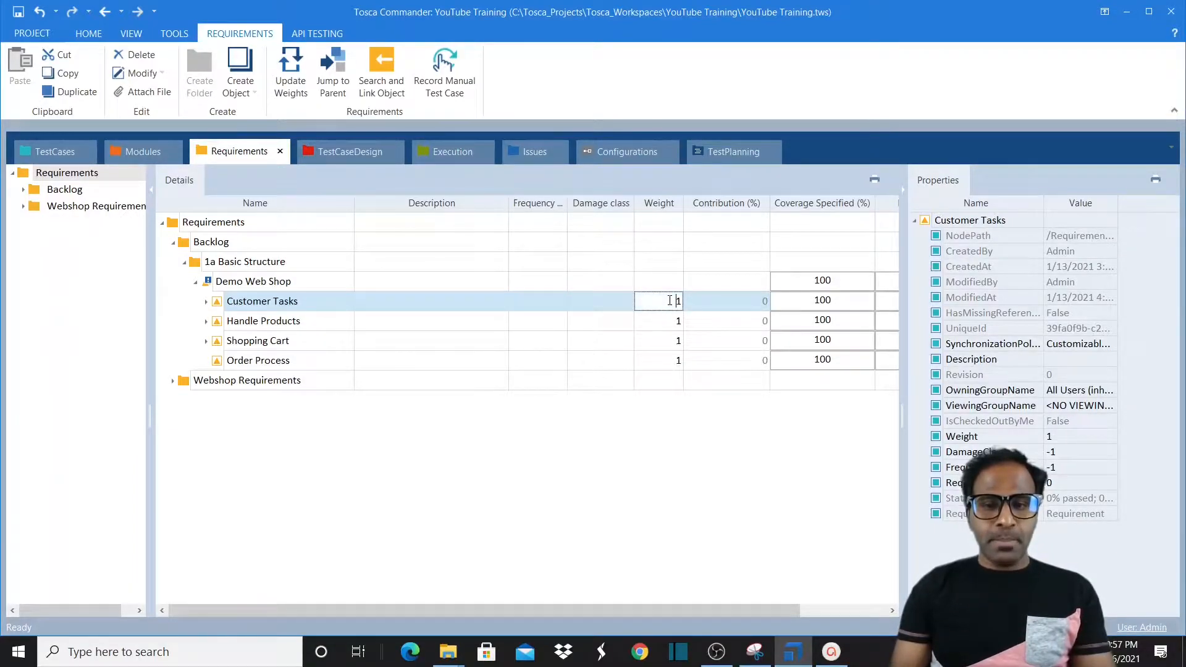
key("BackSpace")
type("0")
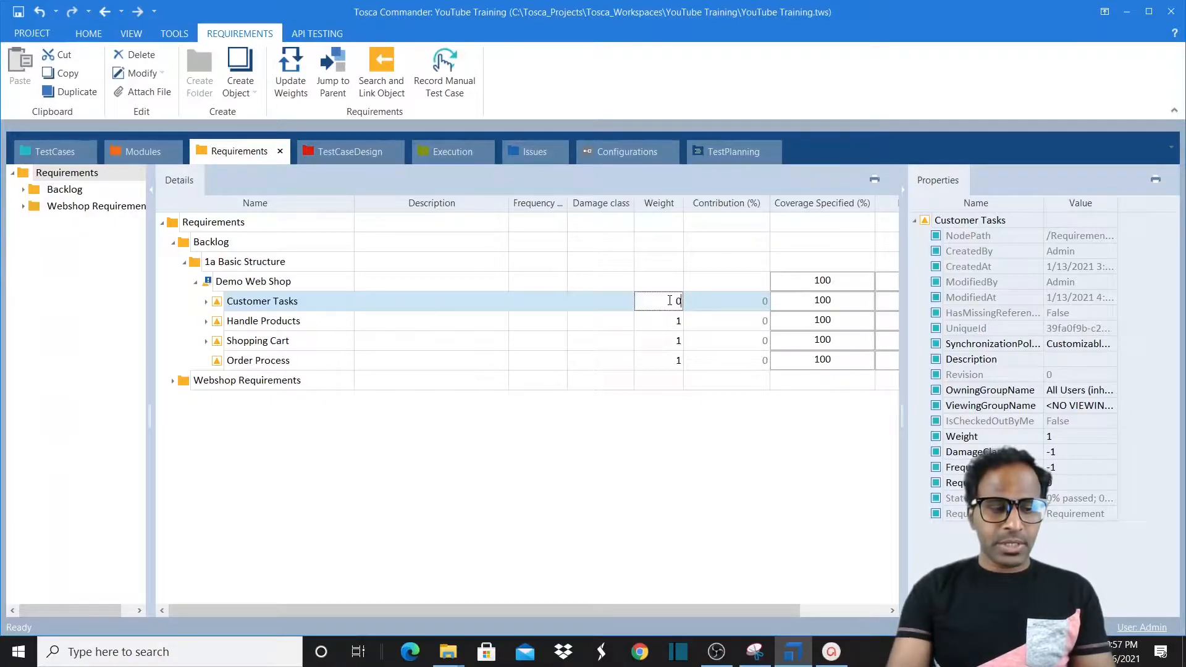
key("BackSpace")
type("4")
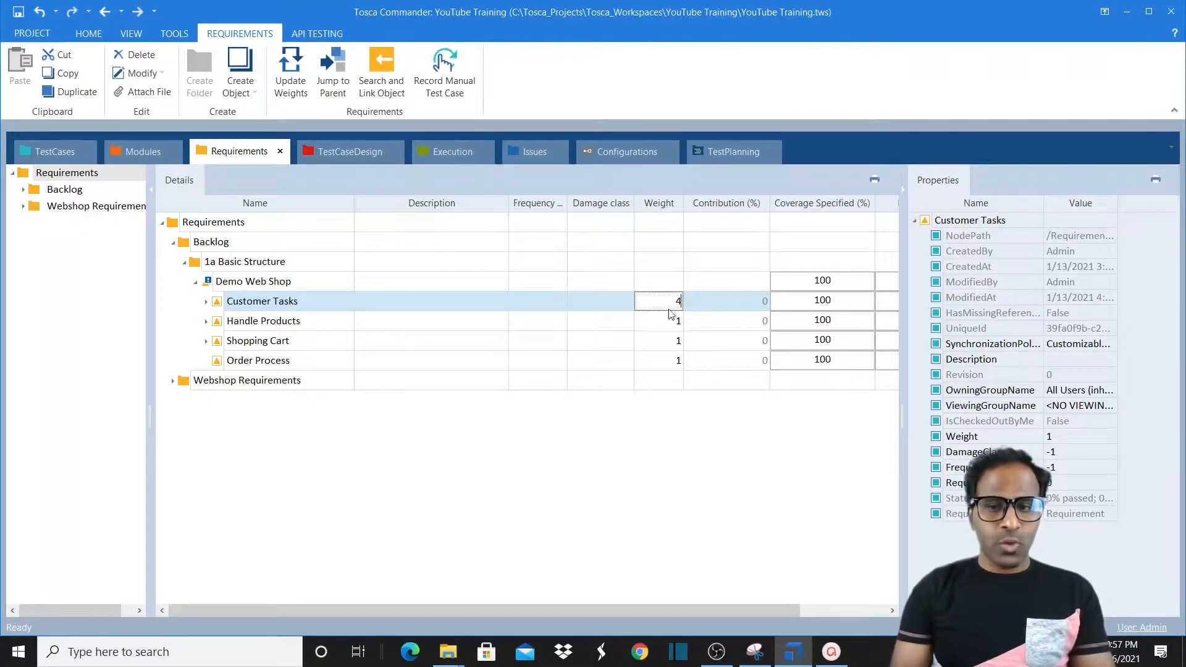
- Set the weight of the Handle Products requirement to 3
left_click(670, 323)
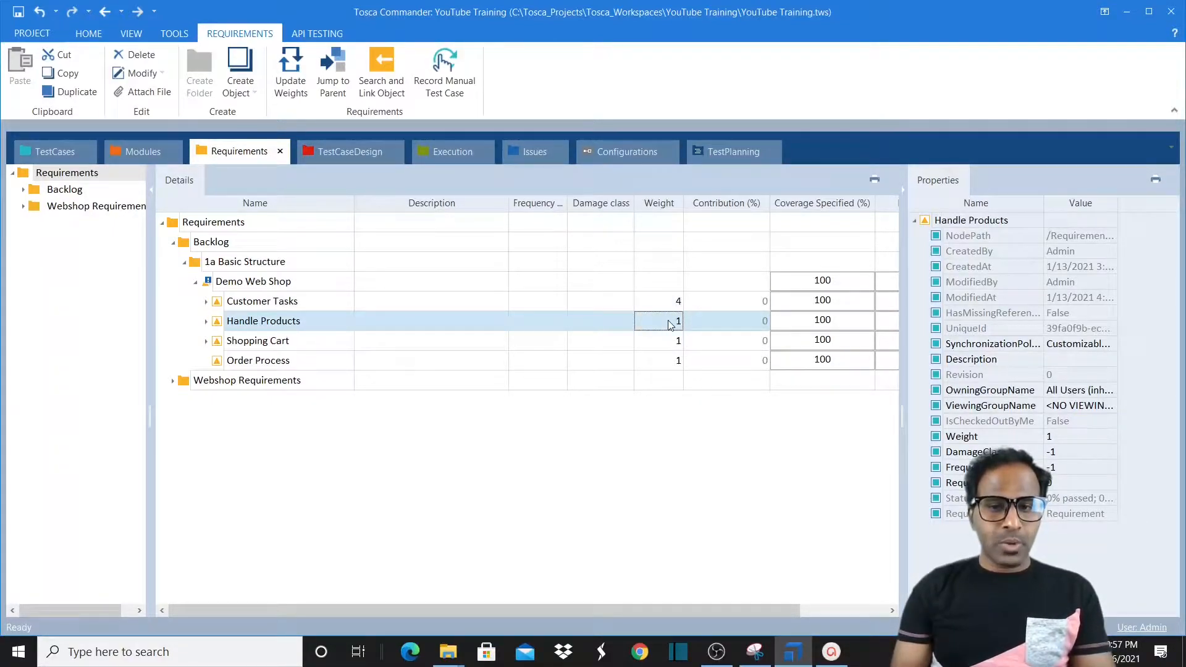
left_click(670, 323)
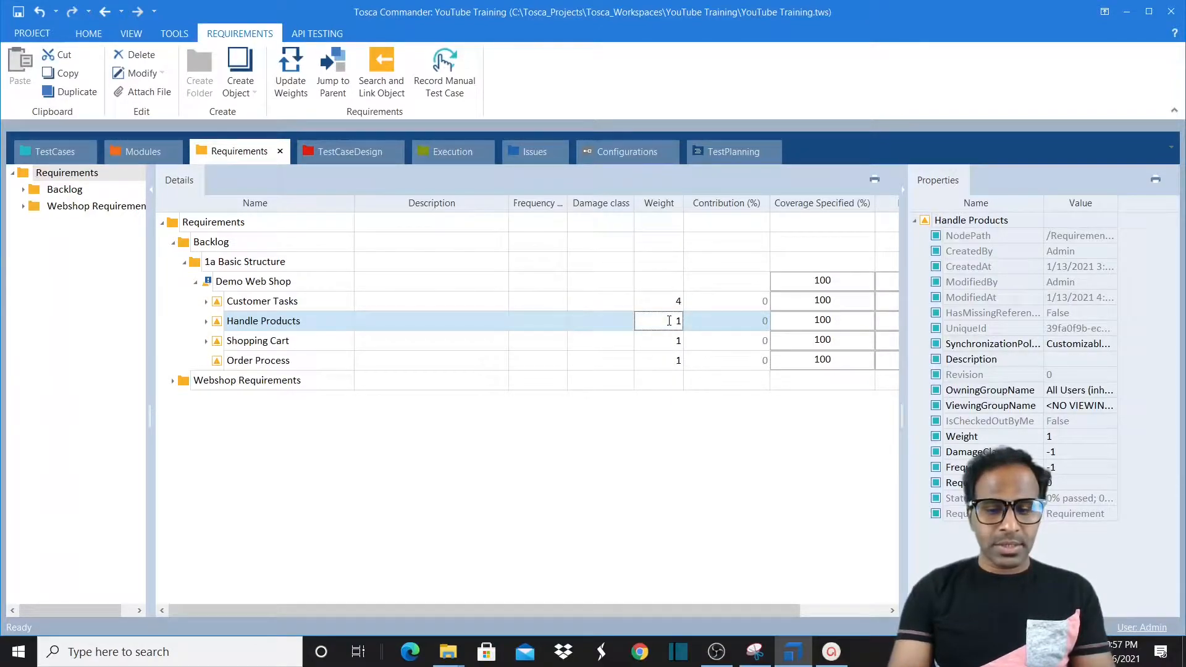
key("BackSpace")
type("0")
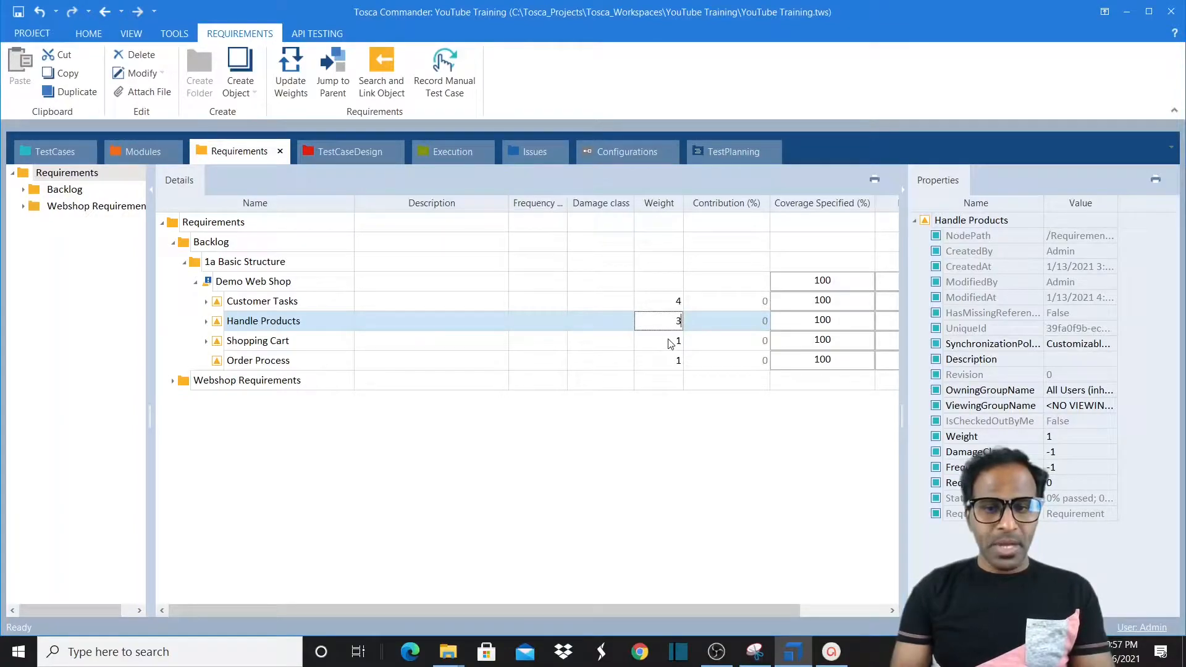
- Set the weight of the Shopping Cart requirement to 5
left_click(671, 343)
left_click(669, 341)
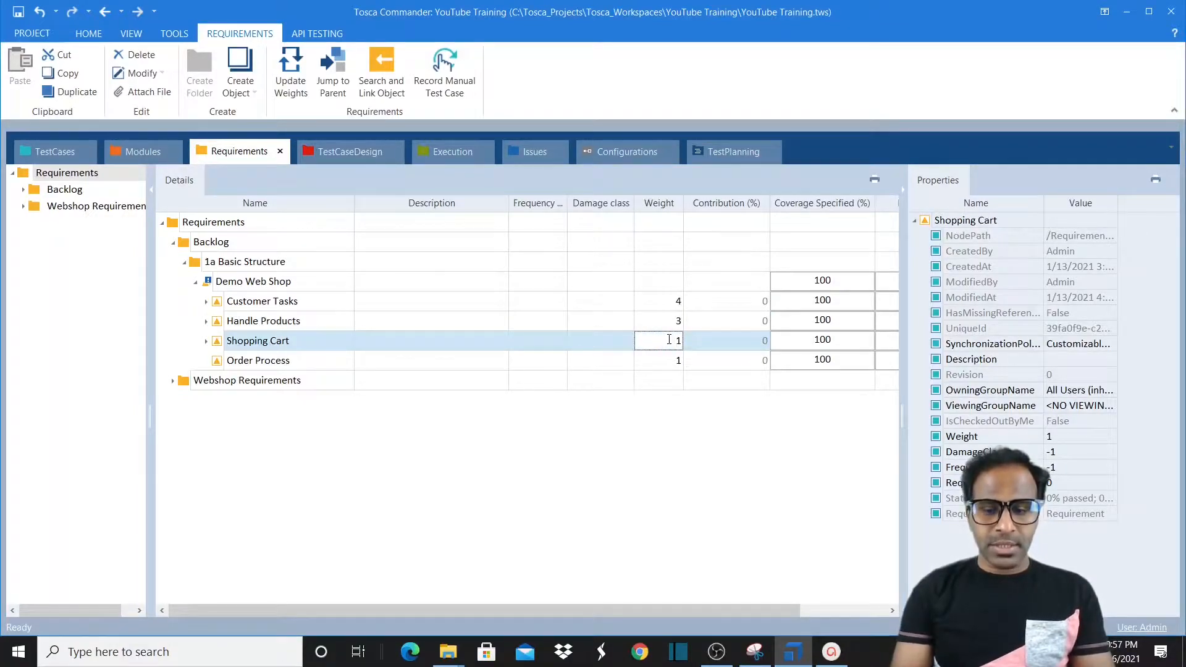
key("BackSpace")
type("0")
key("BackSpace")
type("5")
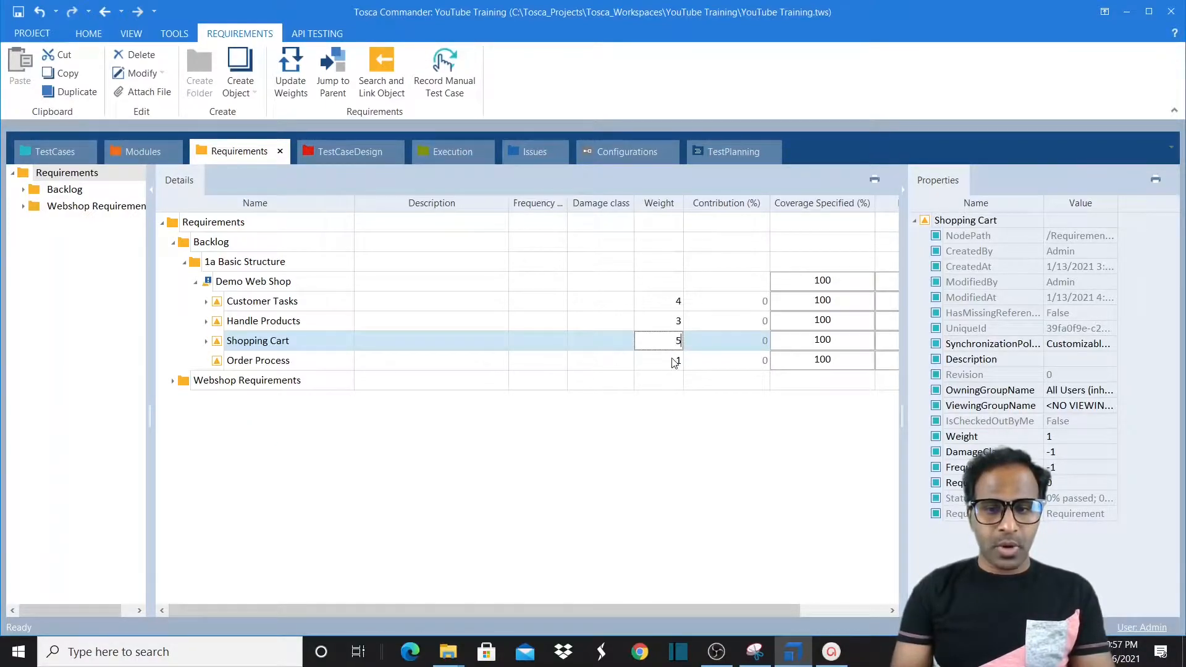
- Set the weight of the Order Process requirement to 5
left_click(675, 362)
left_click(674, 361)
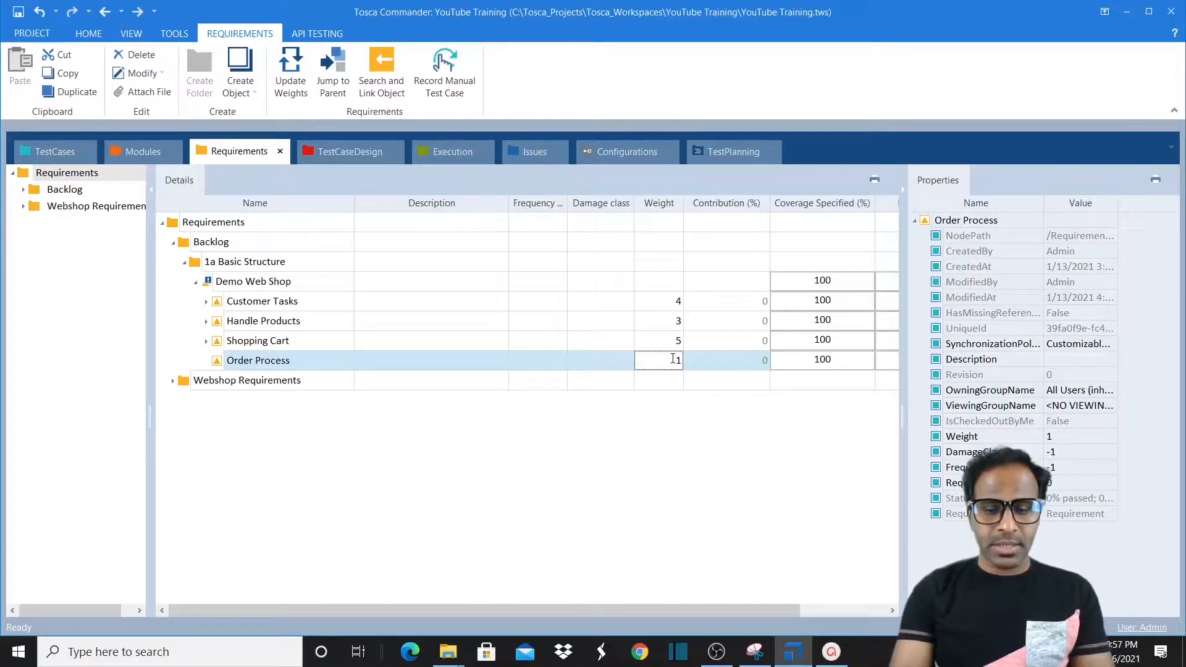
type("0")
key("BackSpace")
key("BackSpace")
type("5")
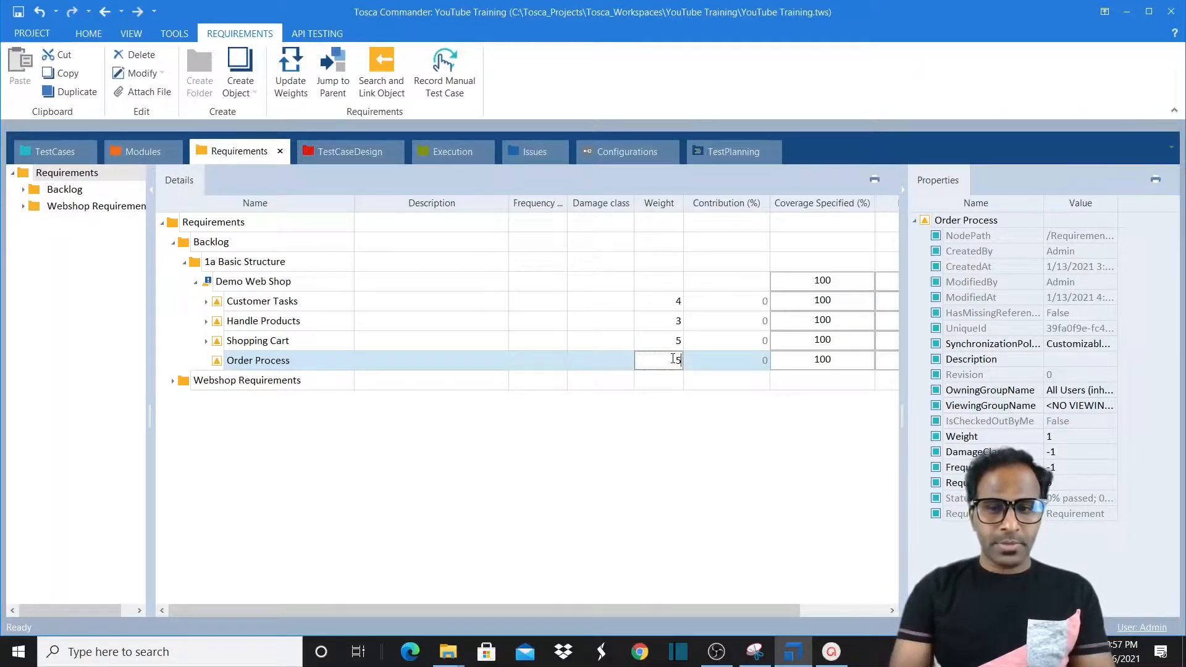
left_click(678, 305)
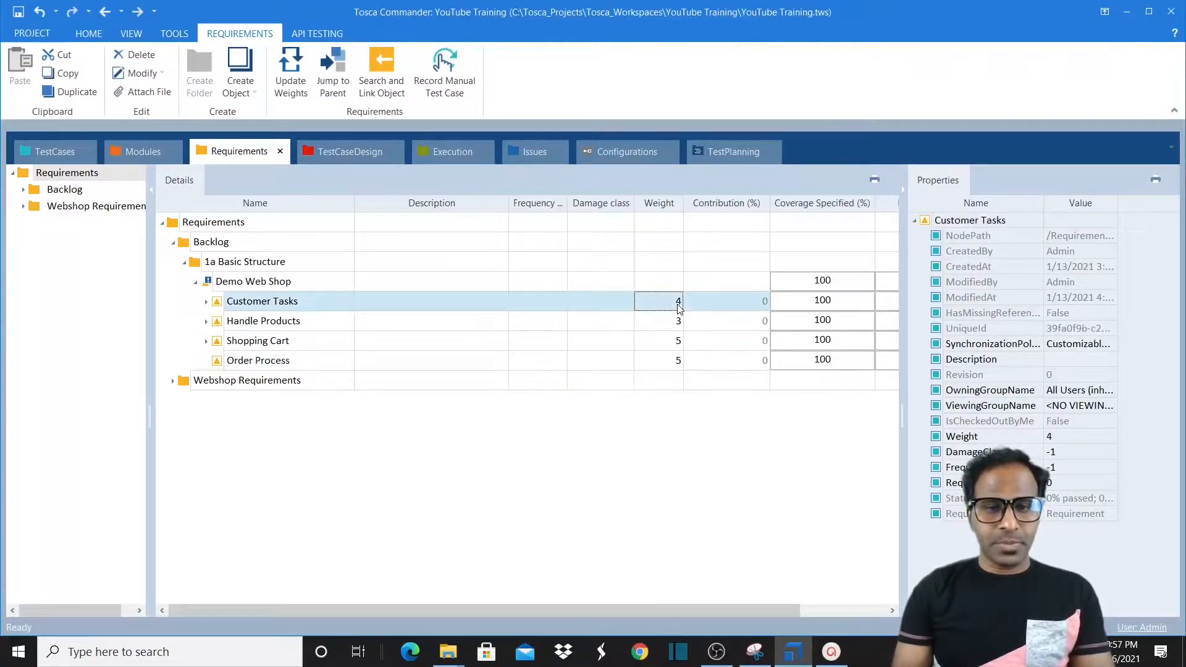
- Expand the Customer Tasks requirement and set the weight of its Register sub-requirement to 3
left_click(207, 303)
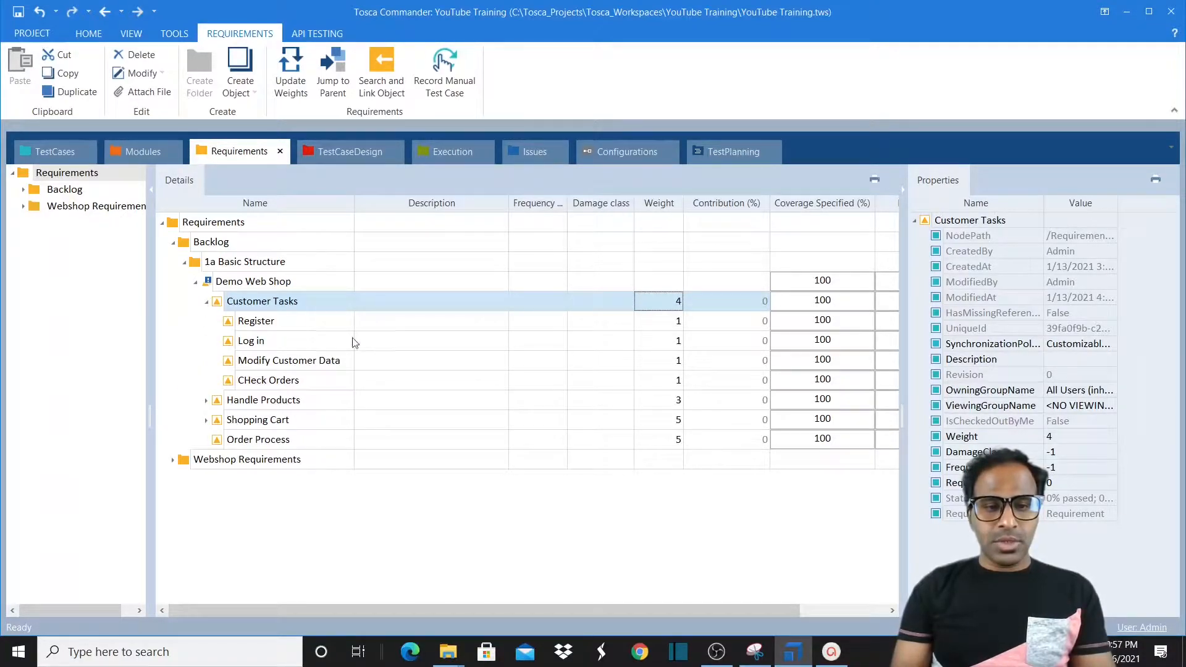
left_click(663, 324)
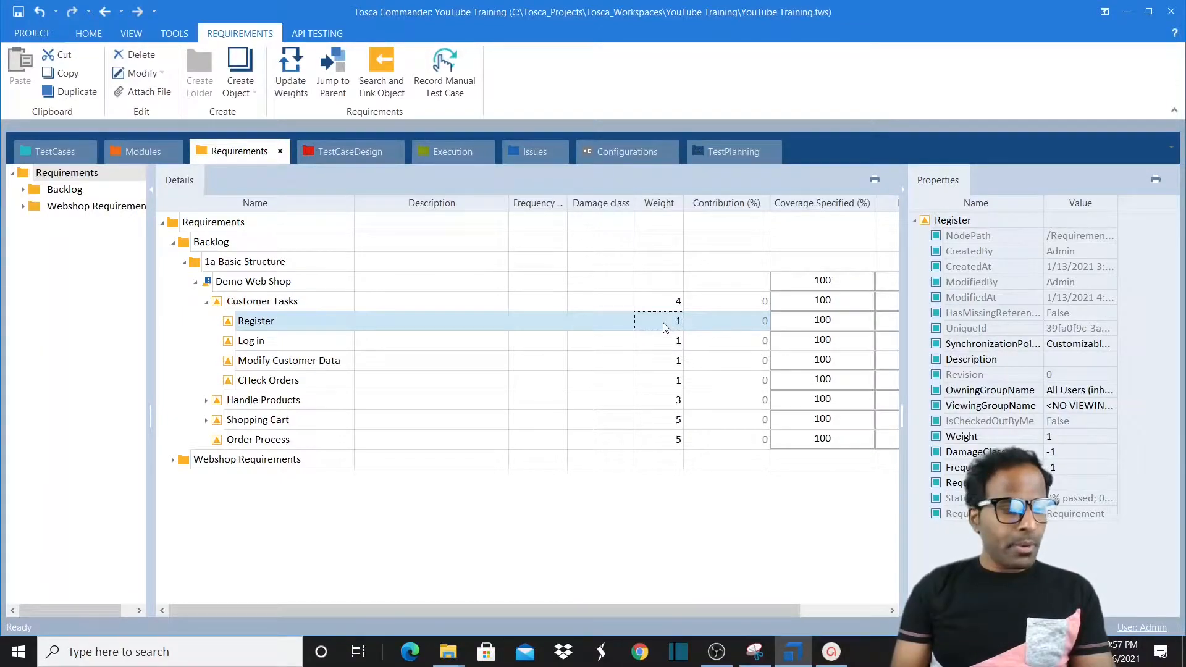
left_click(664, 324)
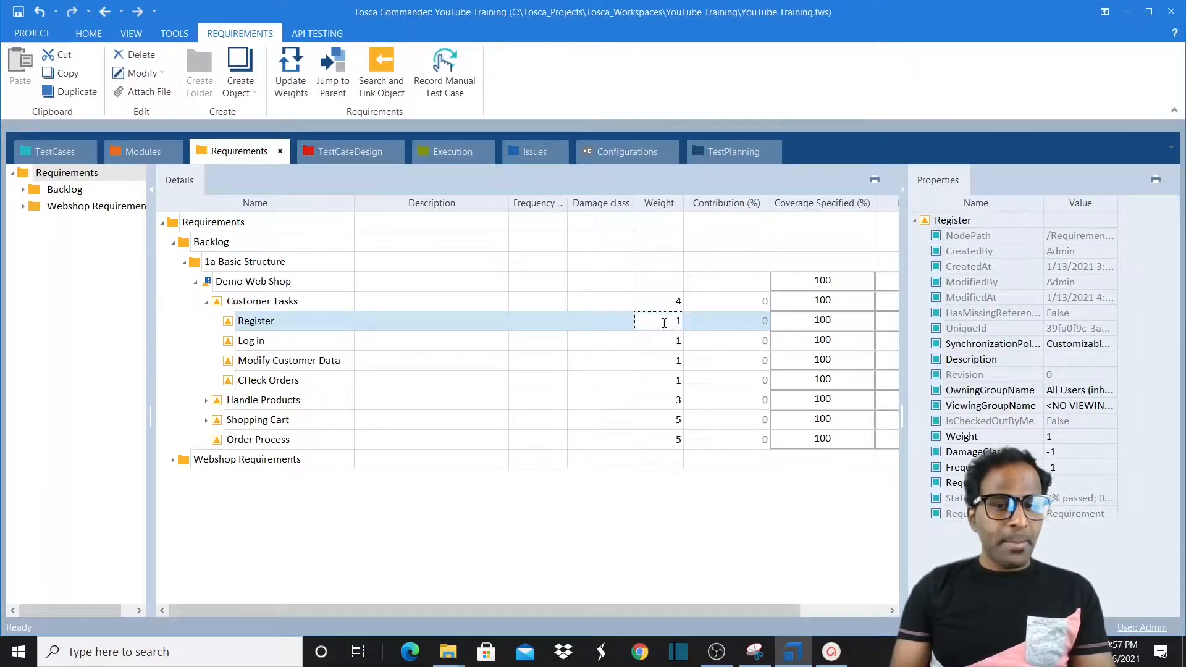
key("BackSpace")
type("0")
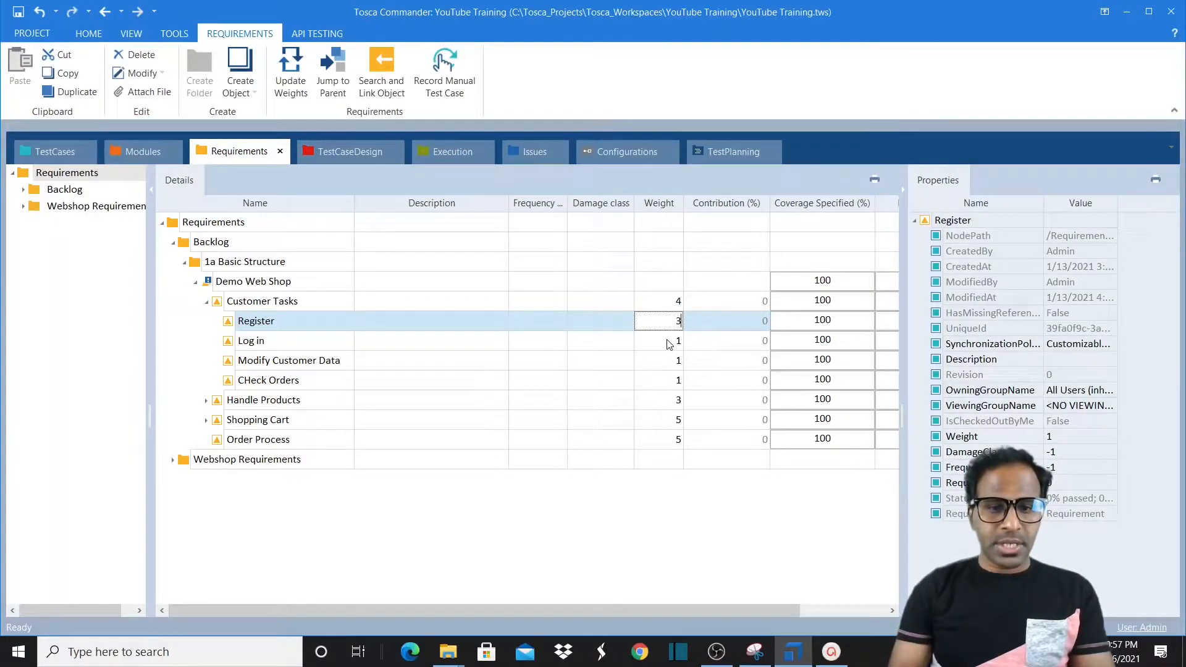
- Set the weight of the Log in requirement under Customer Tasks to 5
left_click(669, 344)
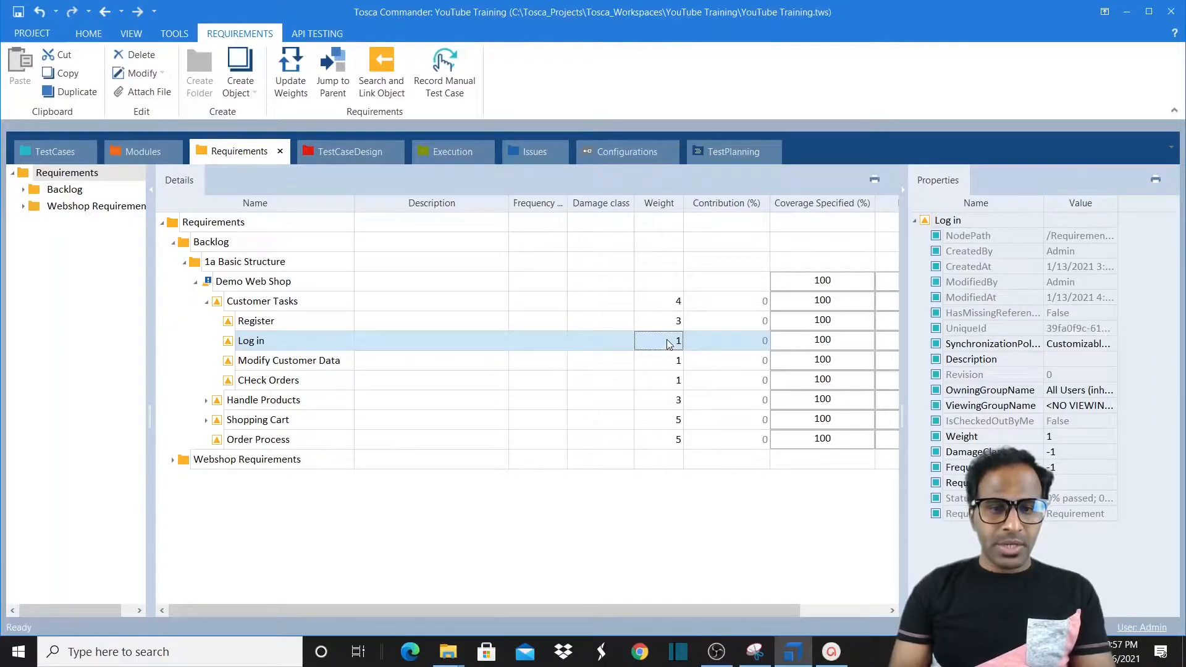
left_click(668, 342)
key("Delete")
type("0")
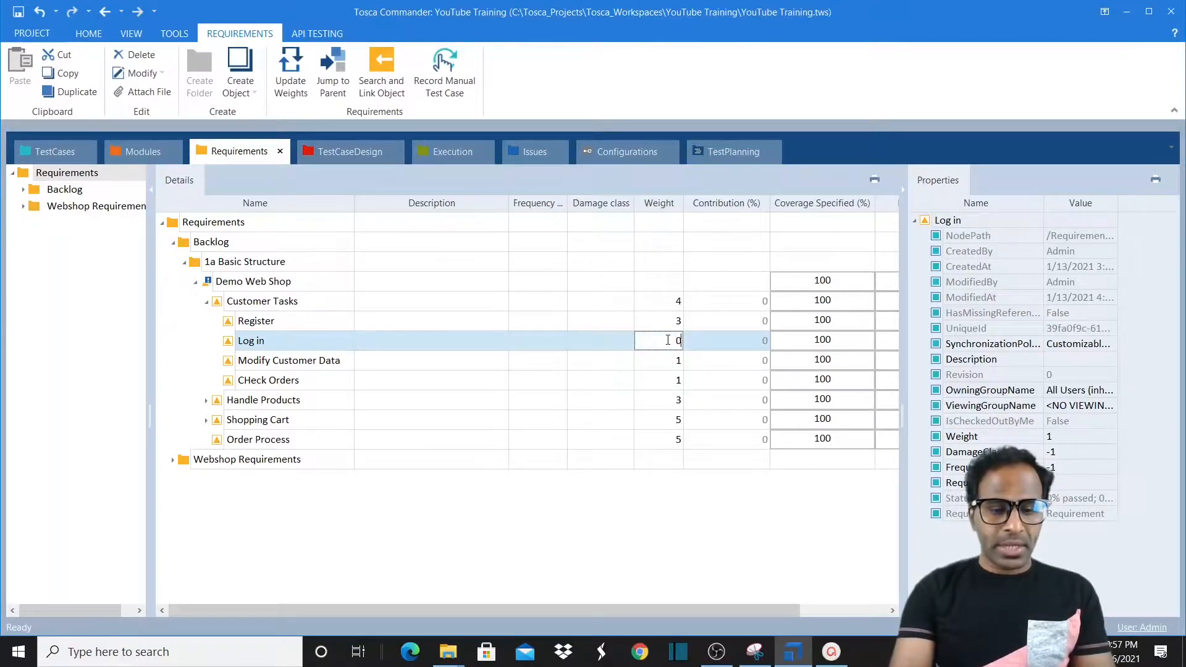
key("BackSpace")
type("5")
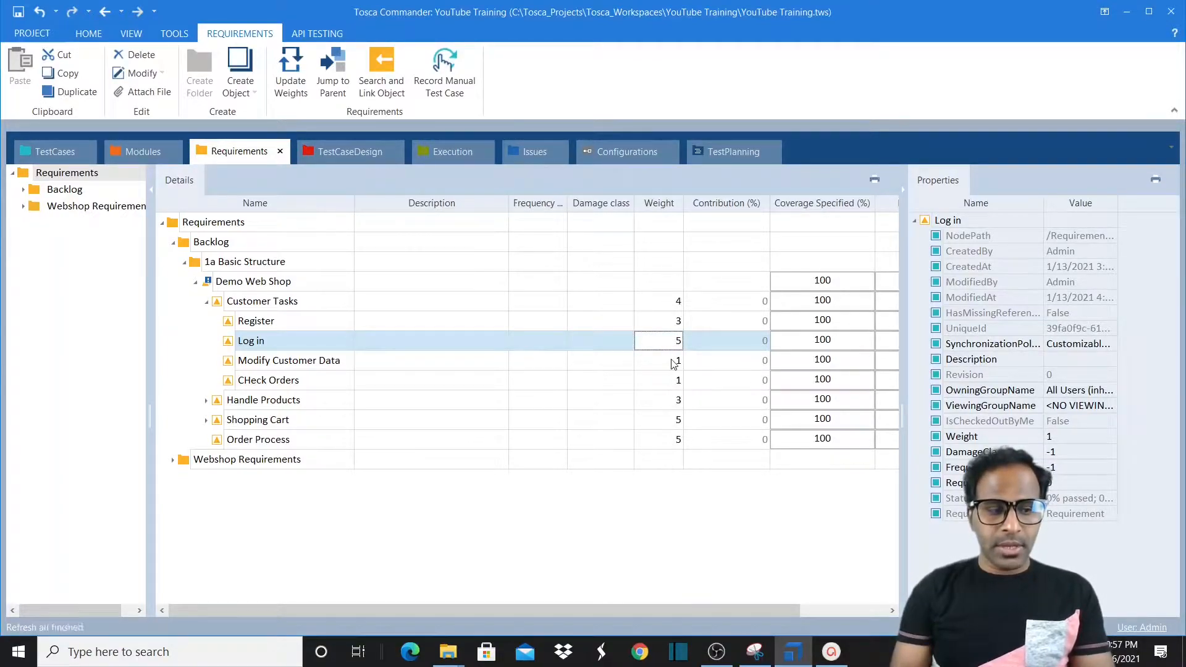
- Set the weight of the Modify Customer Data requirement under Customer Tasks to 2
left_click(674, 362)
left_click(673, 360)
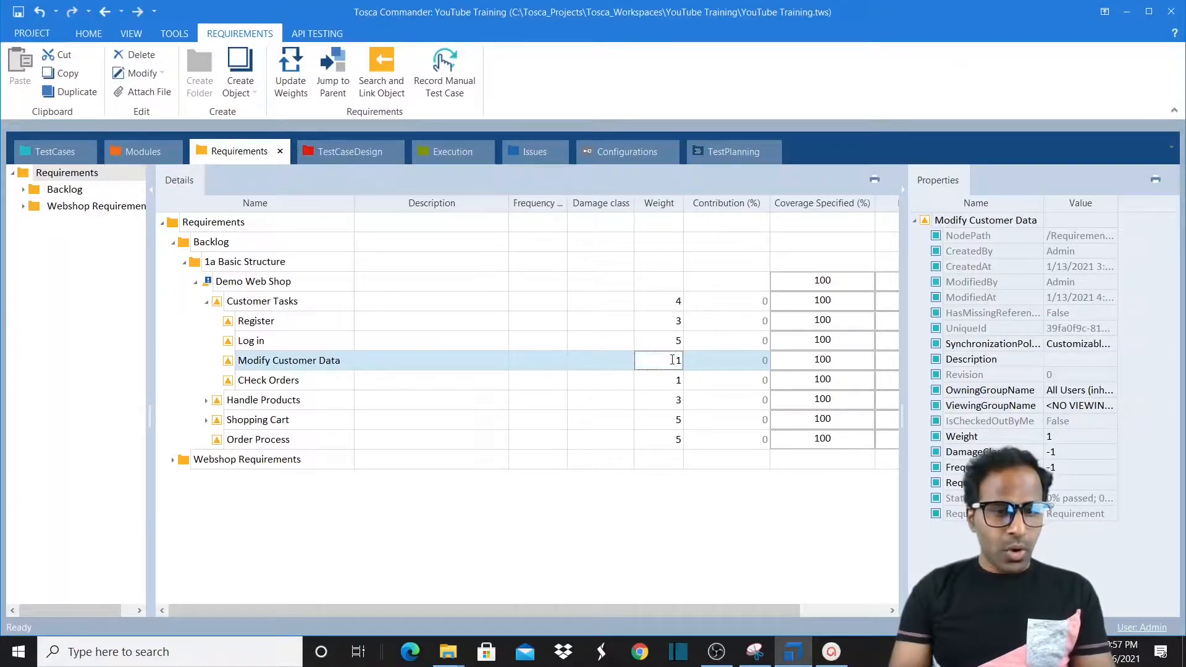
key("BackSpace")
type("0")
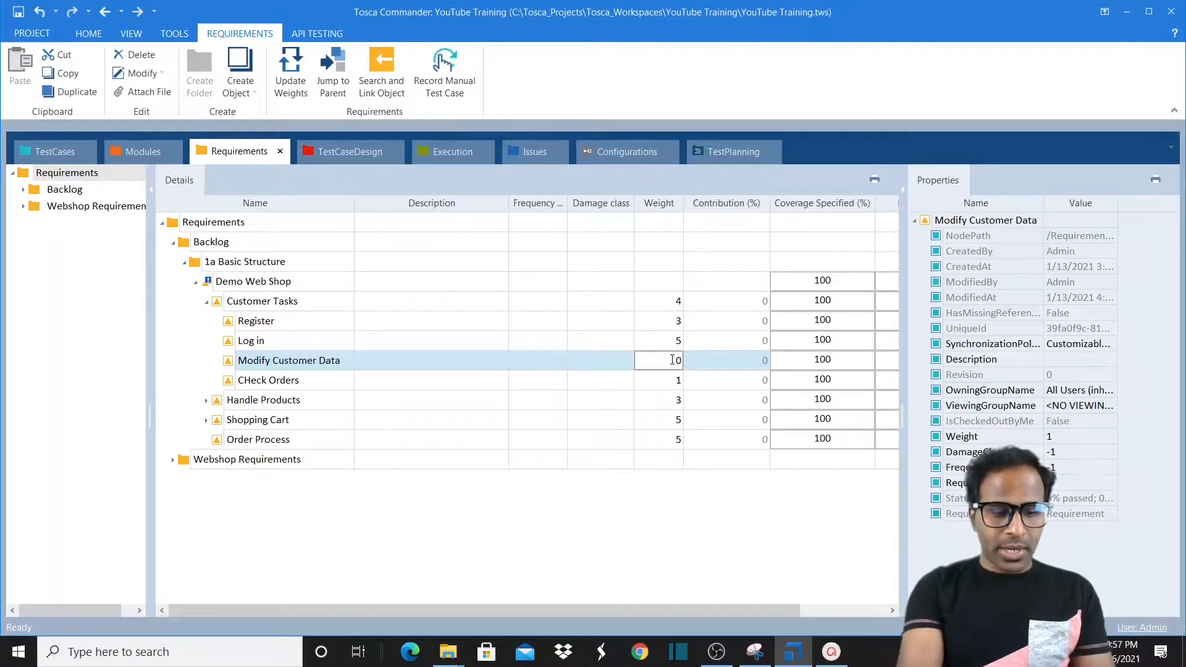
key("BackSpace")
type("2")
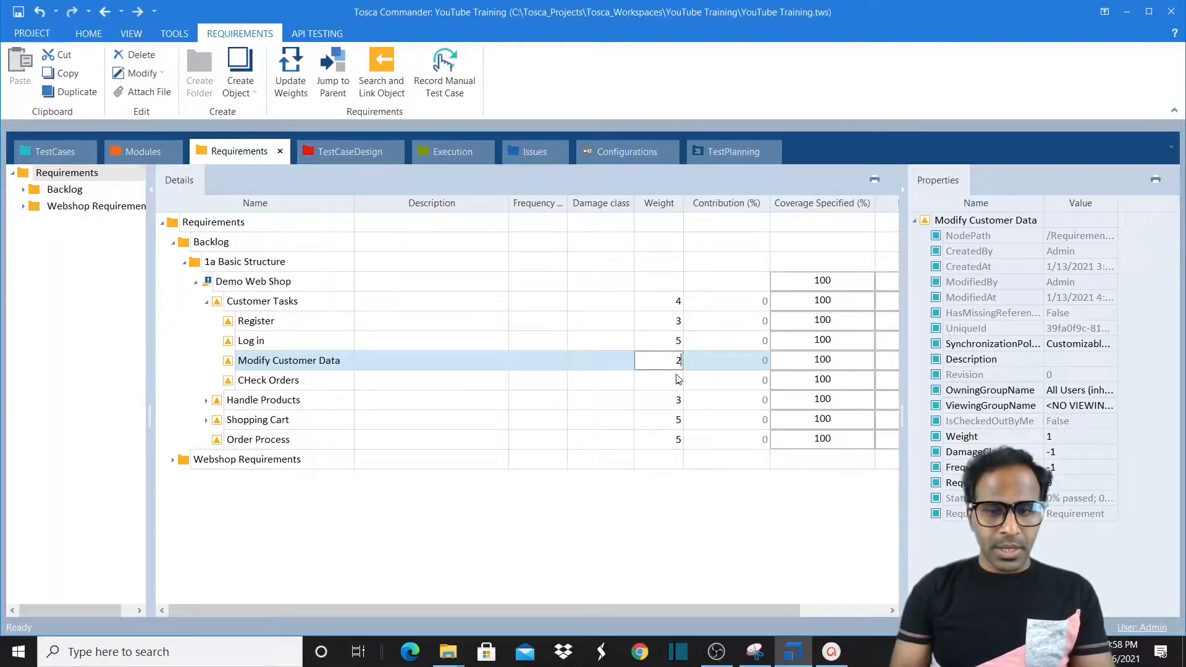
key("Return")
- Set the weight of the CHeck Orders requirement under Customer Tasks to 2
left_click(676, 380)
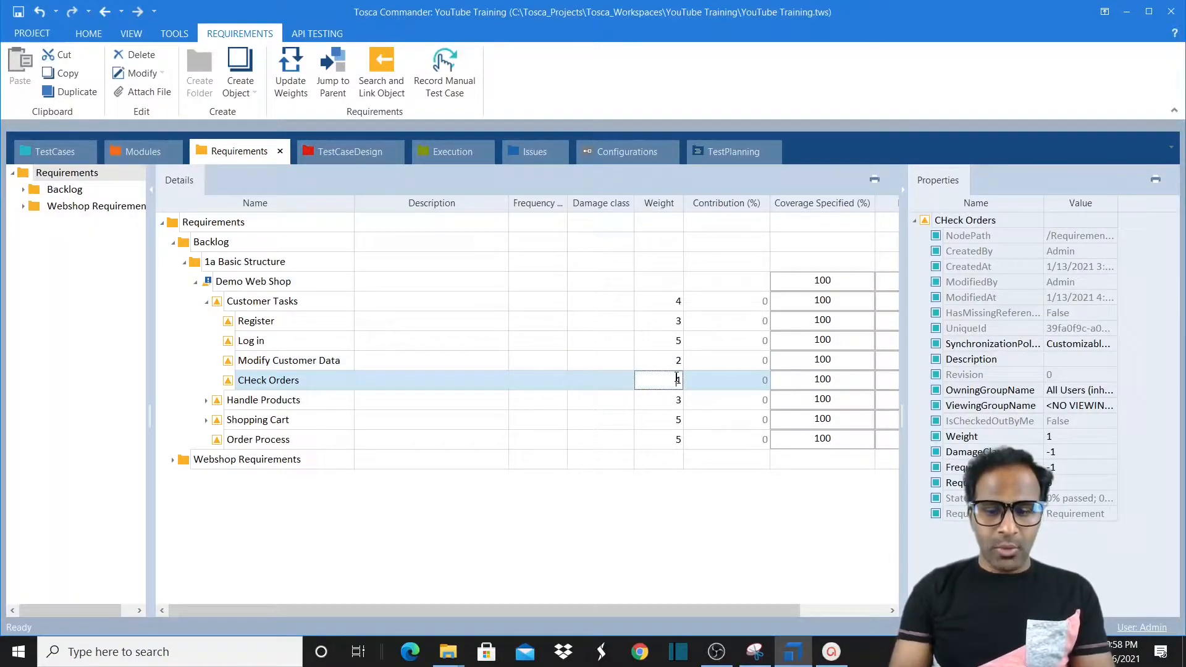
key("BackSpace")
type("0")
key("BackSpace")
type("2")
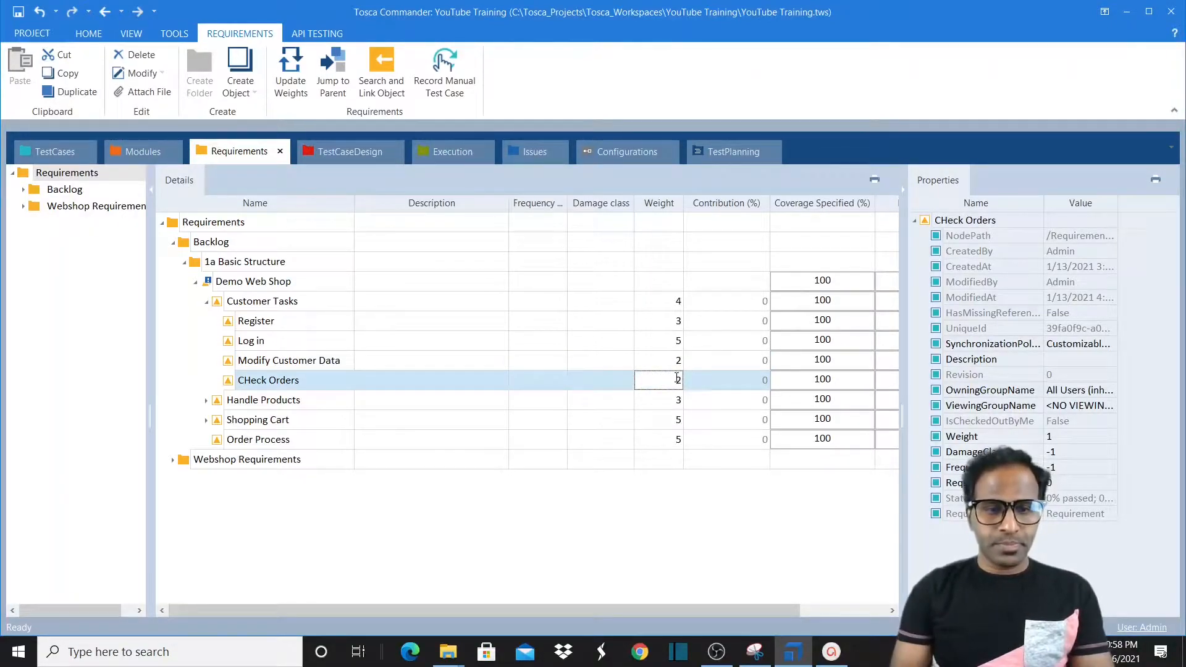
key("Return")
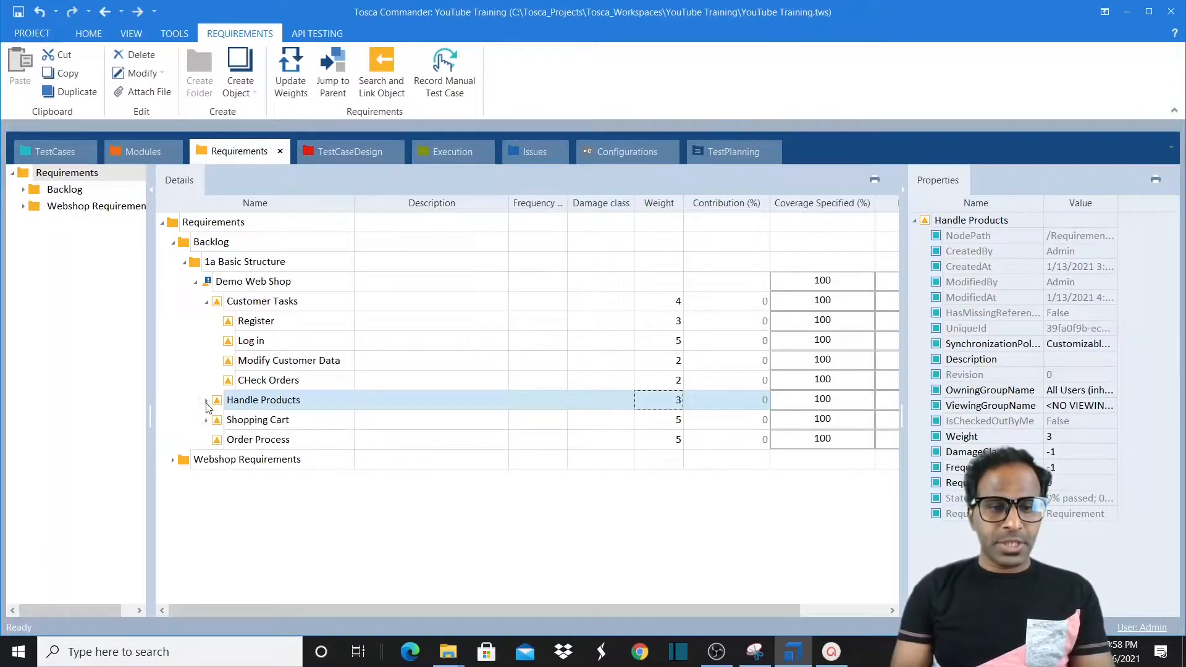
- Expand the Handle Products requirement and set the weight of its Product Configuration sub-requirement to 4
left_click(206, 401)
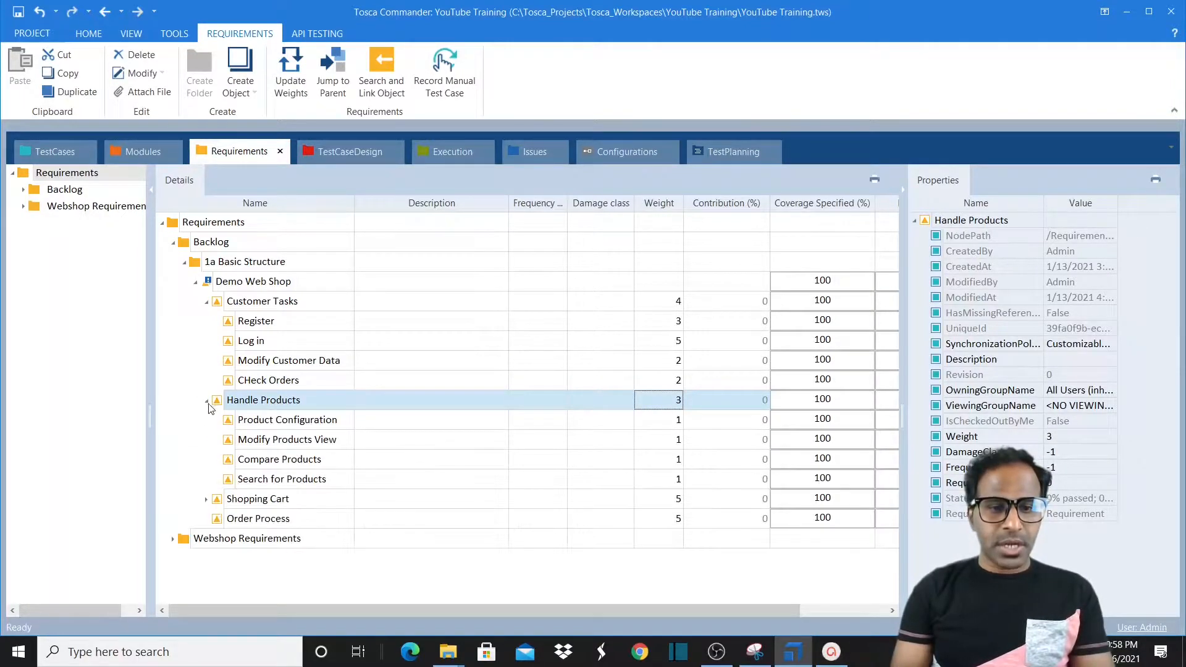
left_click(660, 422)
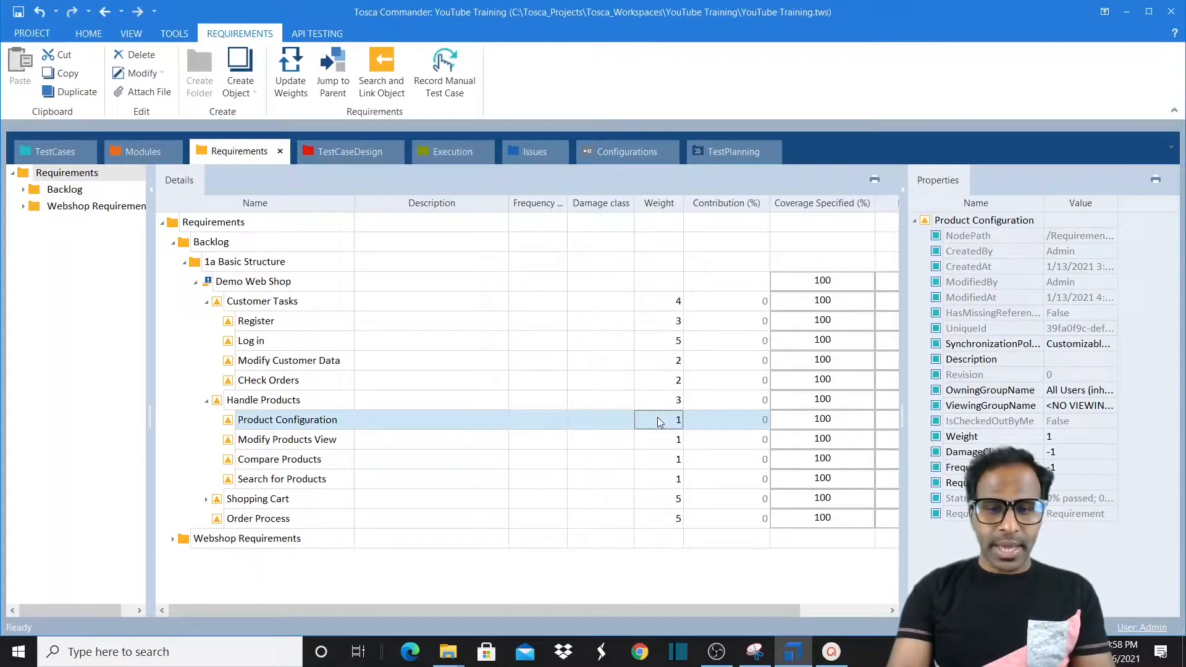
left_click(659, 422)
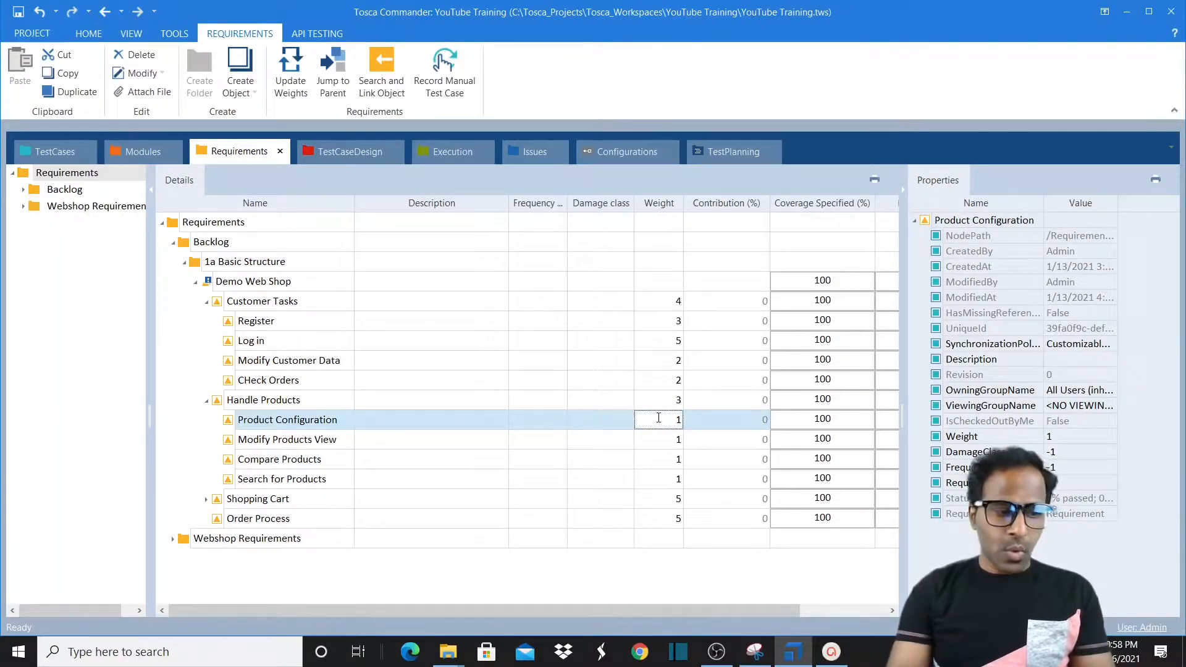
type("0")
key("BackSpace")
type("4")
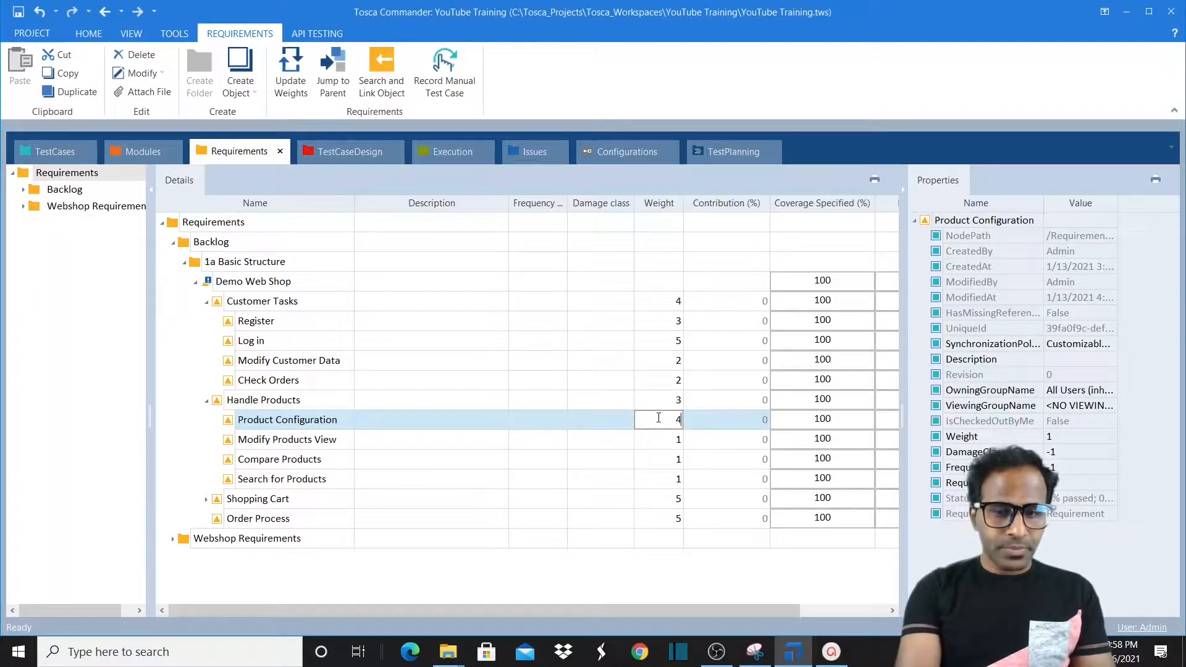
- Set the weight of the Modify Products View requirement under Handle Products to 3
left_click(671, 438)
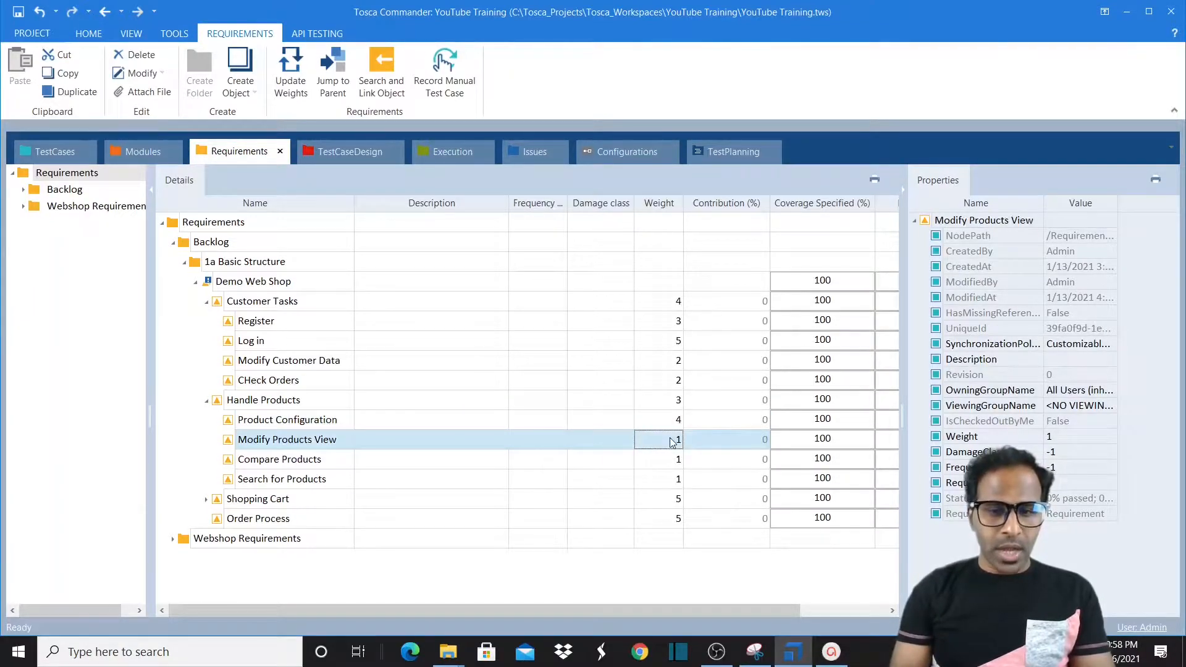
type("3")
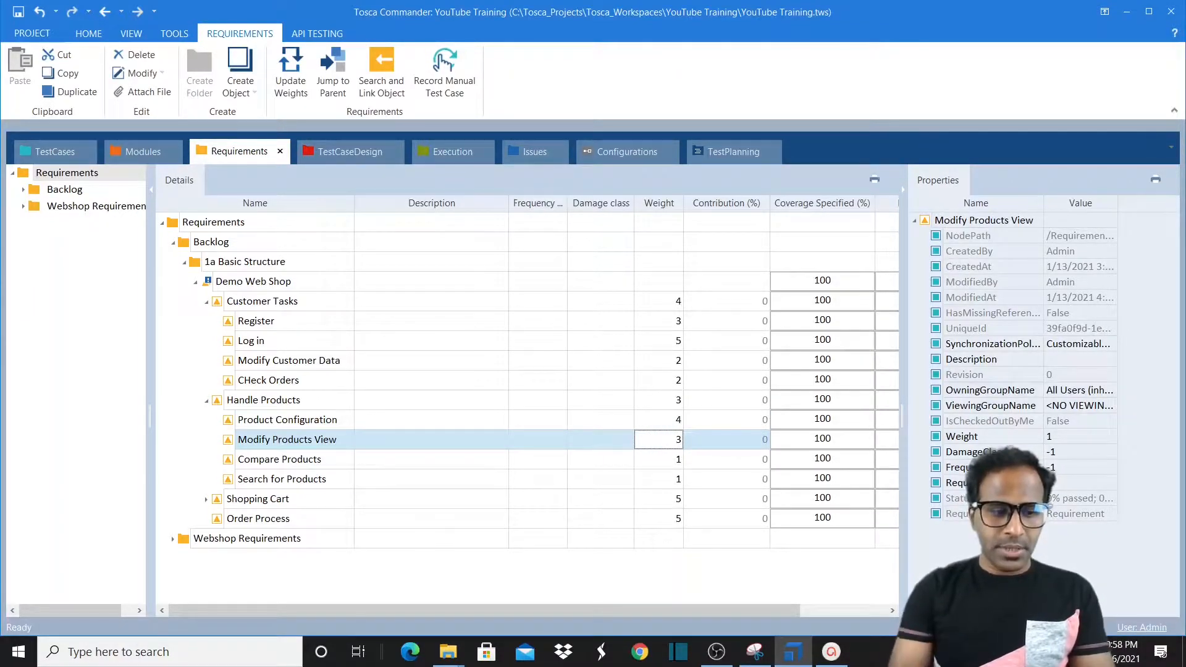
left_click(675, 464)
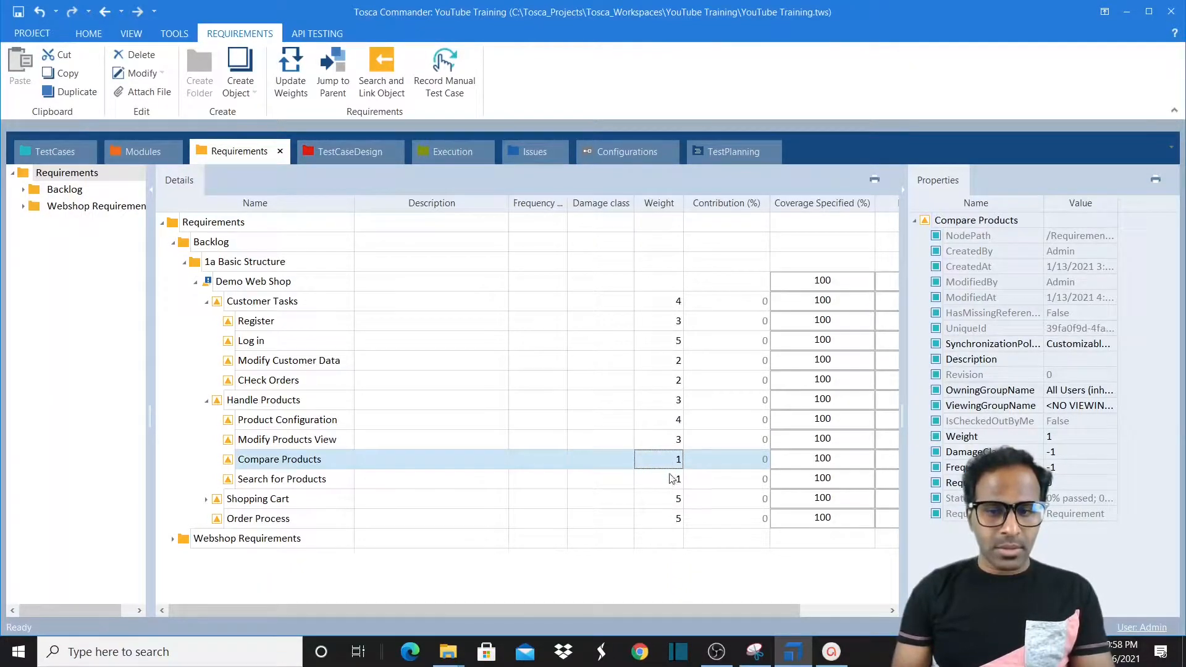
- Set the weight of the Search for Products requirement under Handle Products to 3
left_click(670, 482)
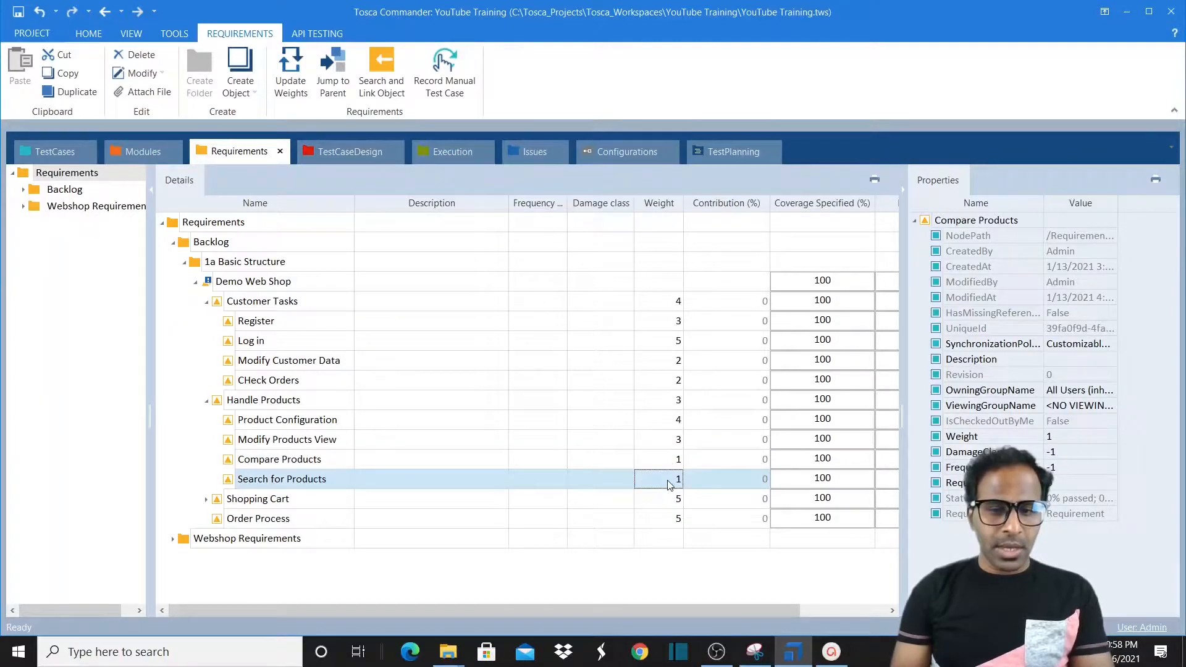
left_click(668, 480)
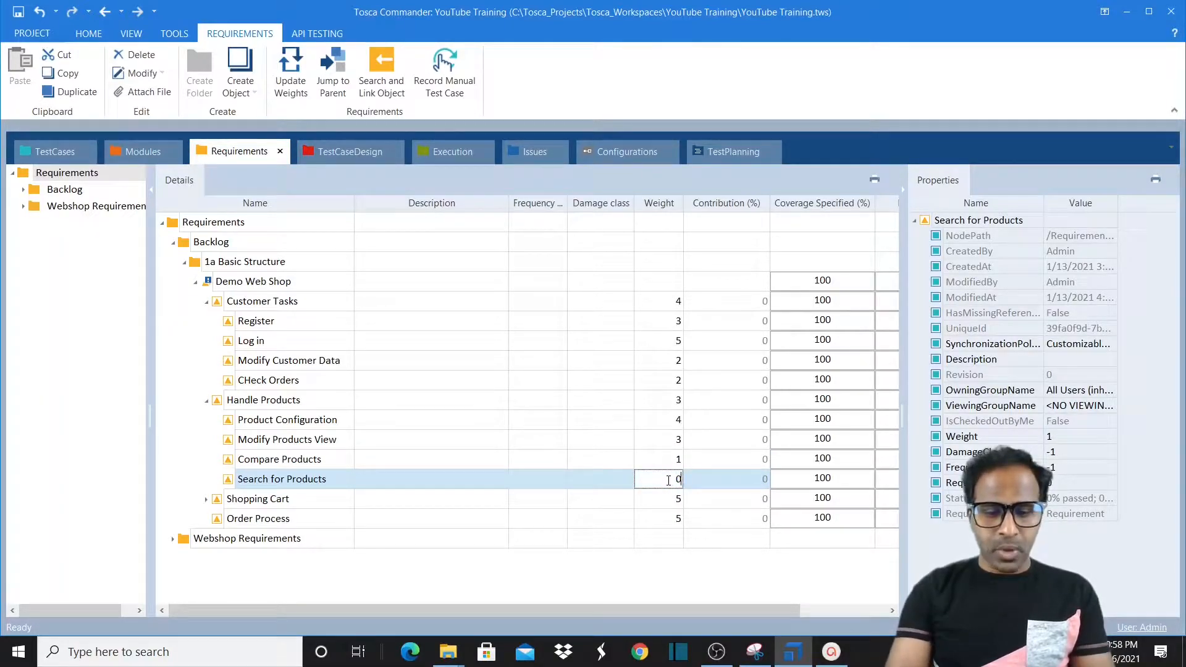
type("3")
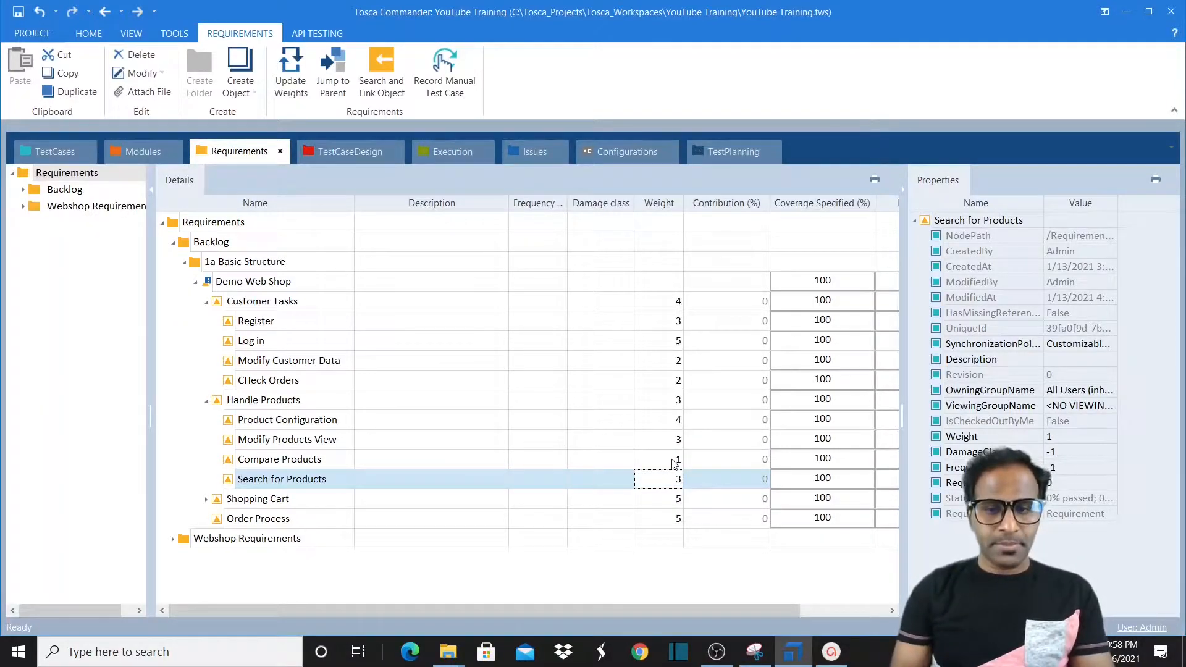
left_click(675, 462)
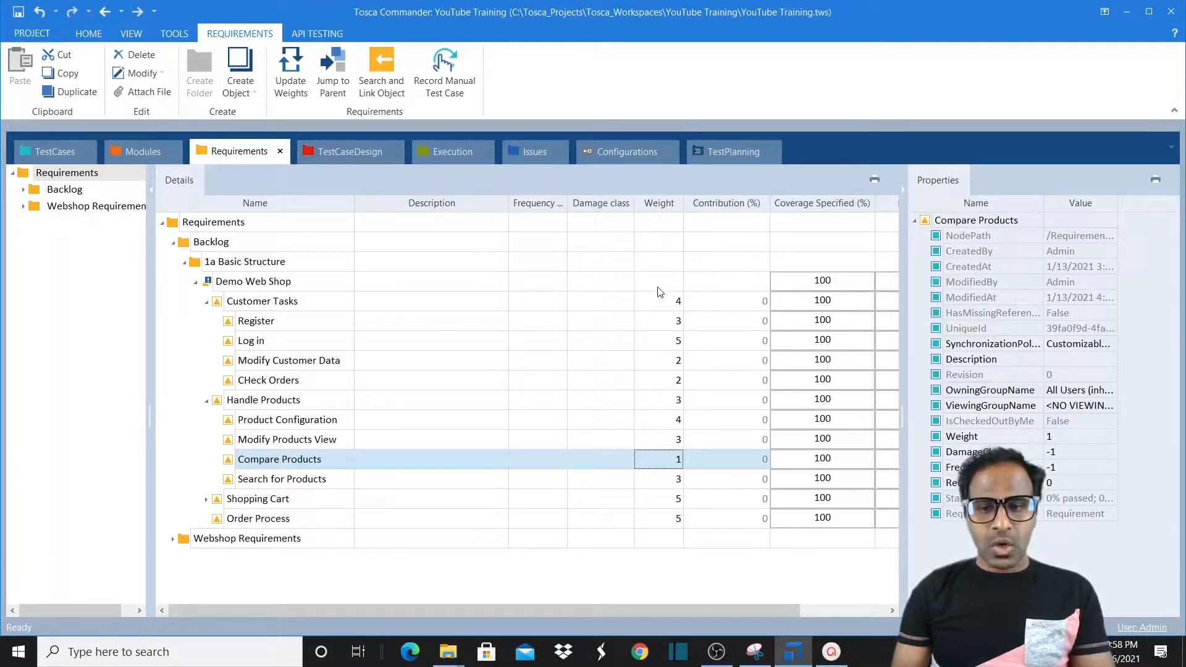
- Review the additional columns available for the requirements table in the Column Chooser, then close it
right_click(667, 209)
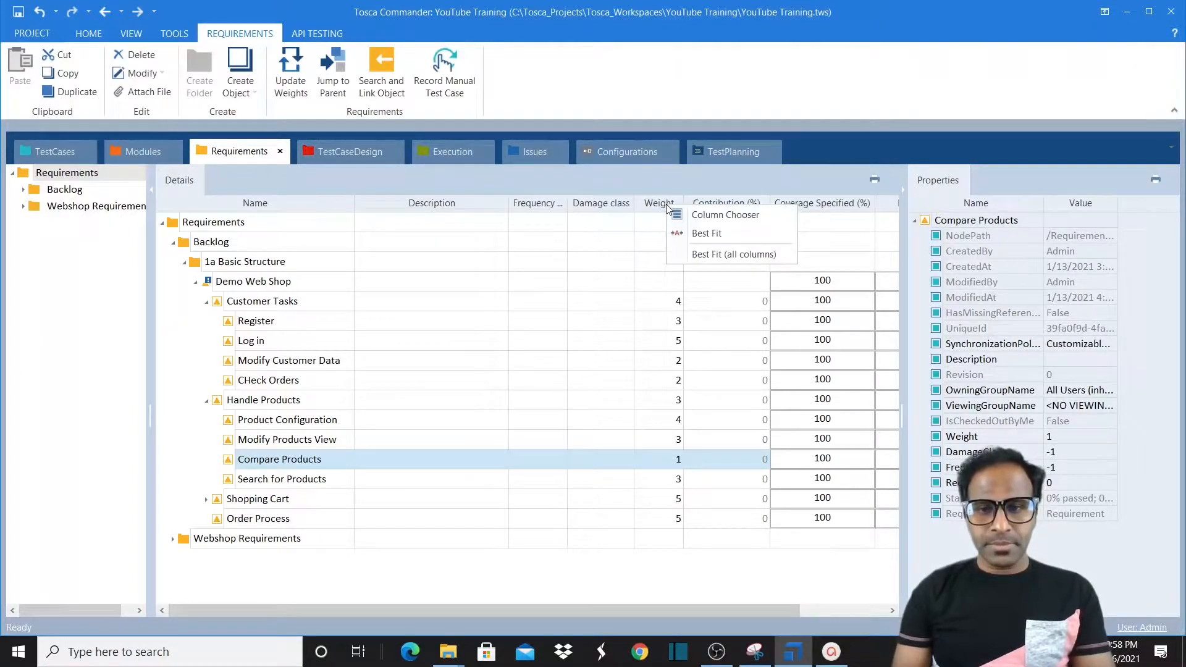
left_click(748, 215)
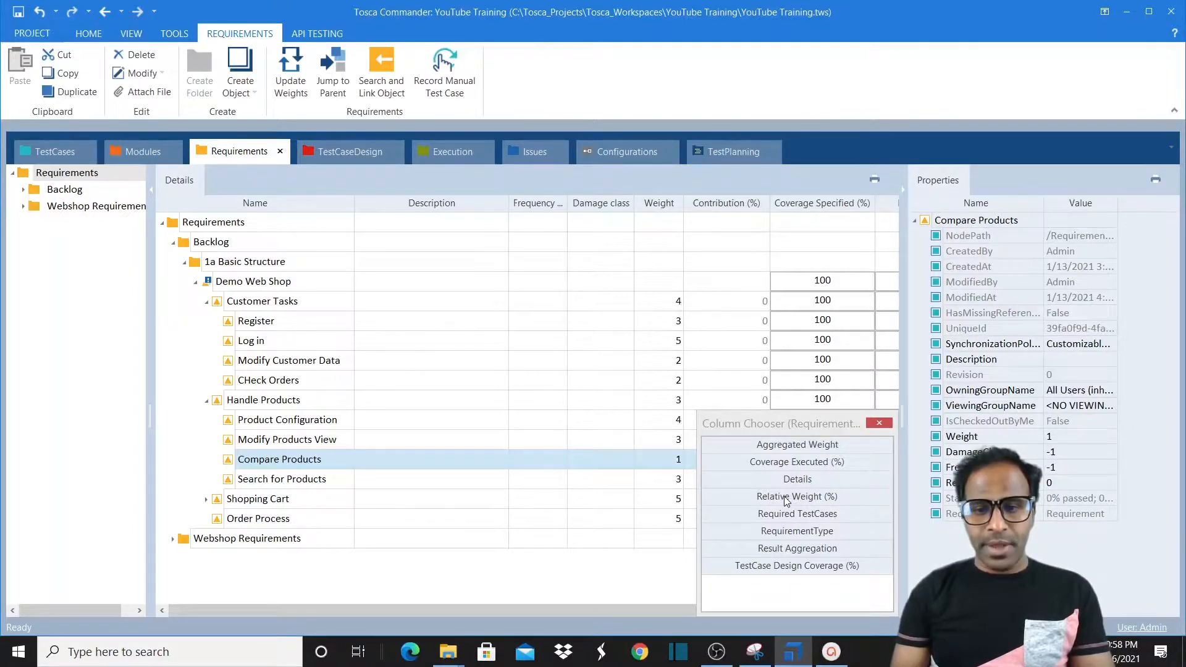
left_click(879, 423)
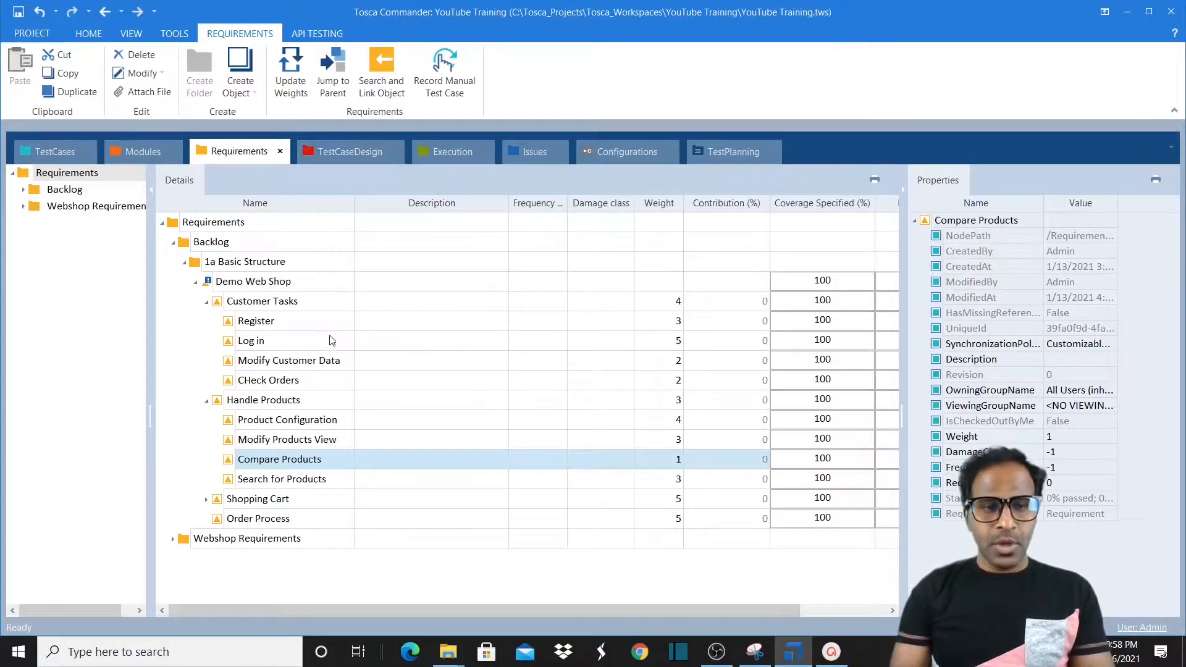
- Update the outdated values of the Demo Web Shop requirement set to recalculate the contribution percentages
right_click(231, 287)
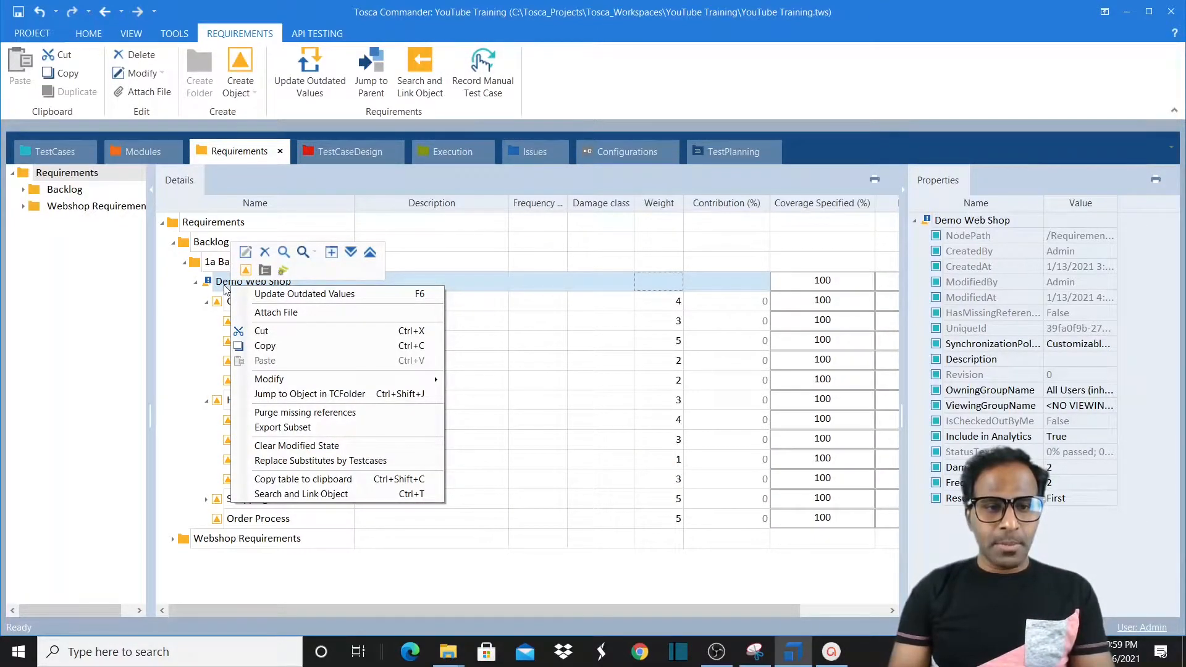
left_click(304, 294)
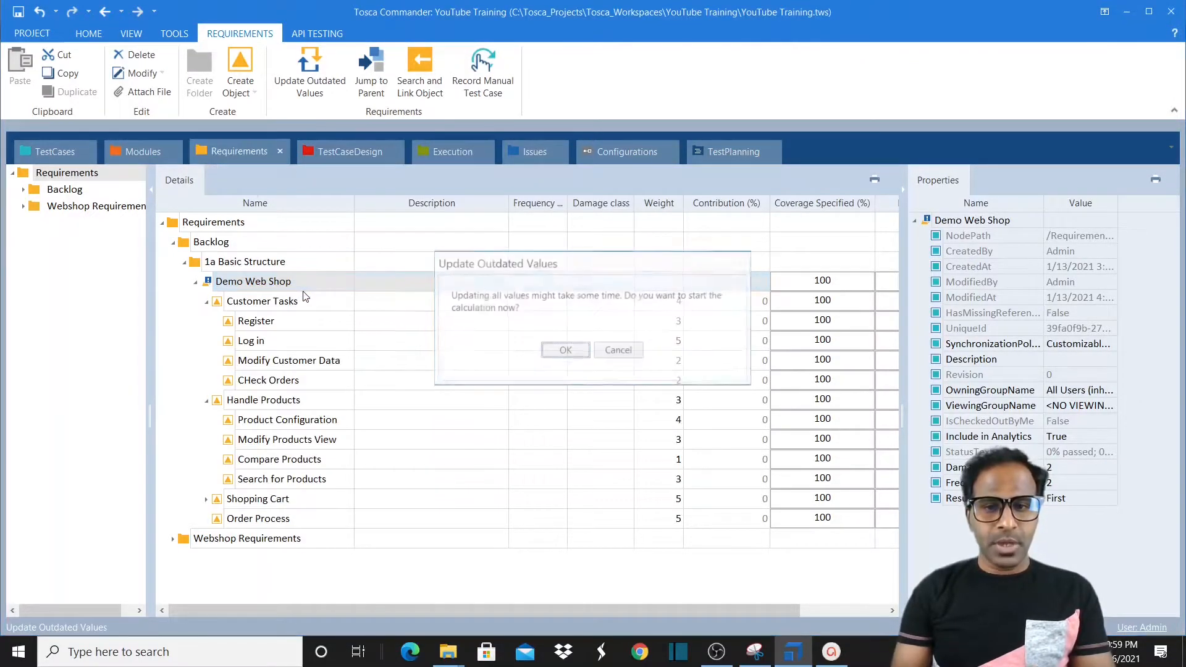
left_click(572, 350)
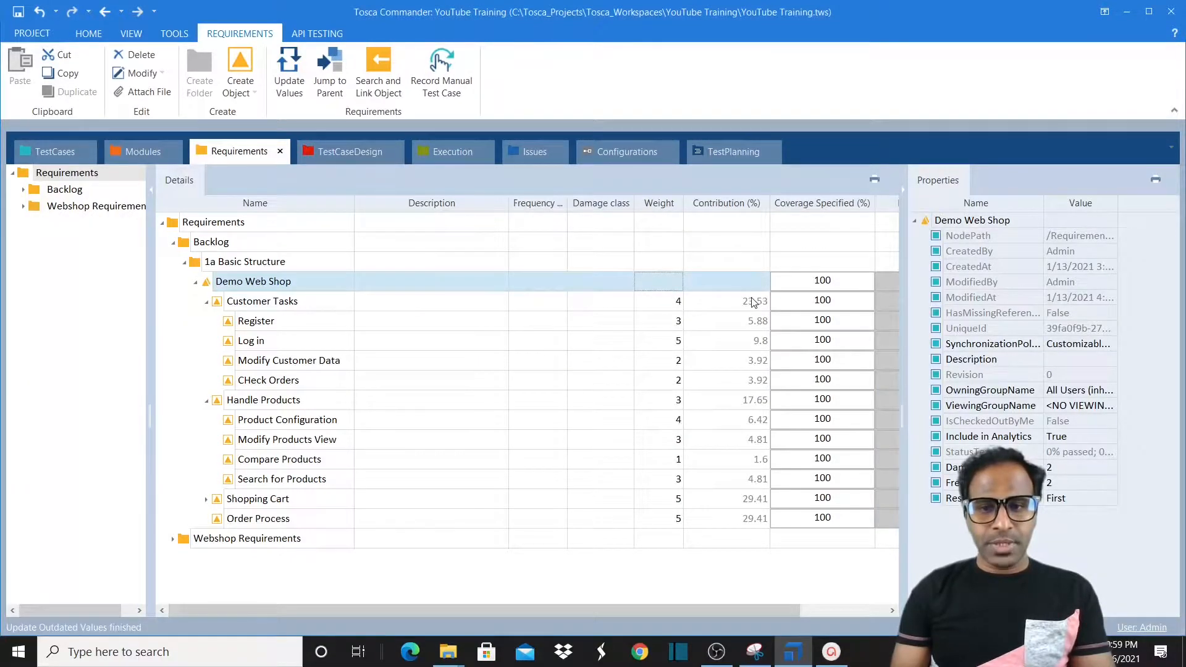
left_click(753, 302)
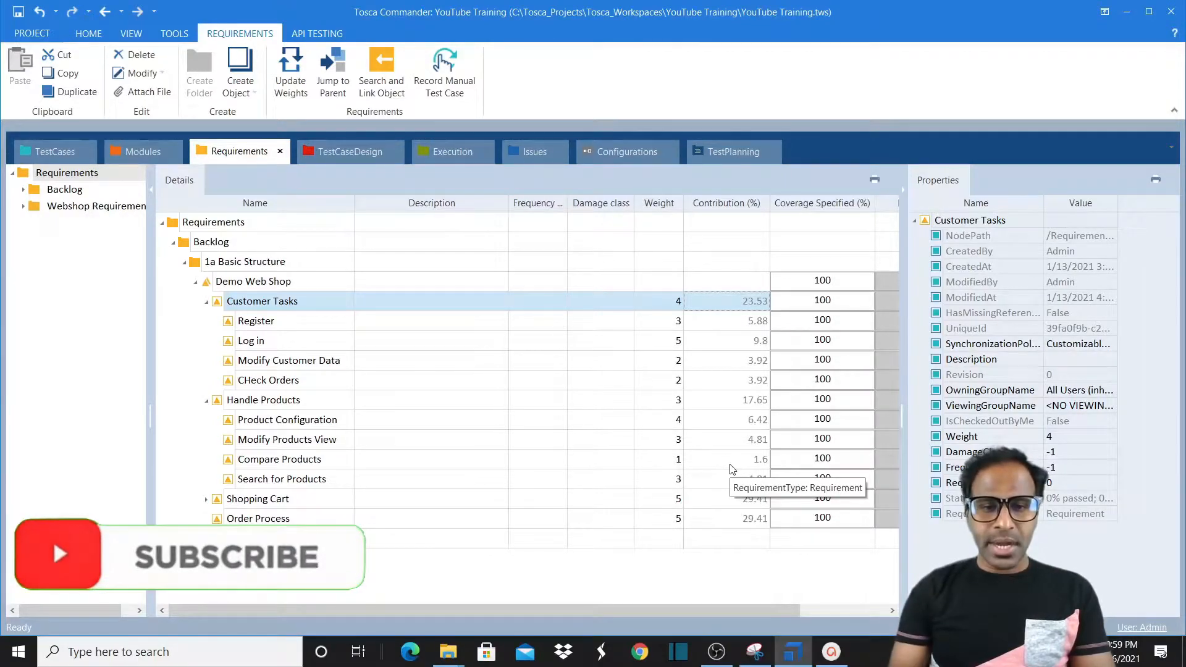
left_click(666, 323)
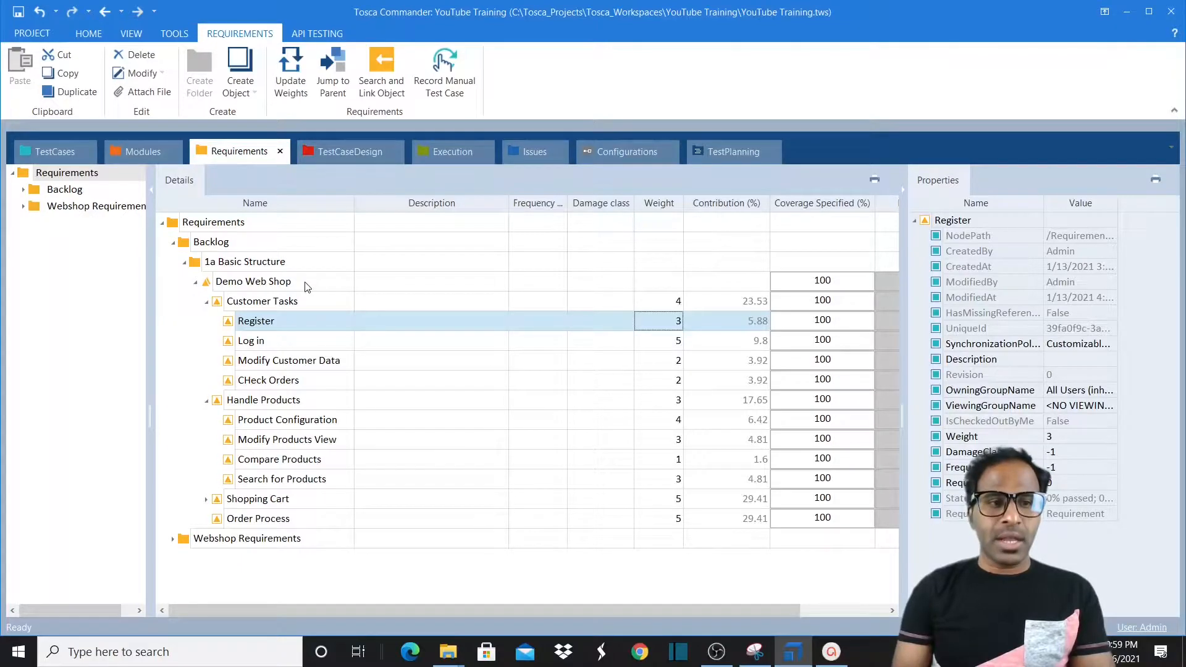
- Set AutoCalculateRequirements to On in the Commander > General > Advanced settings, then close the settings window
left_click(19, 38)
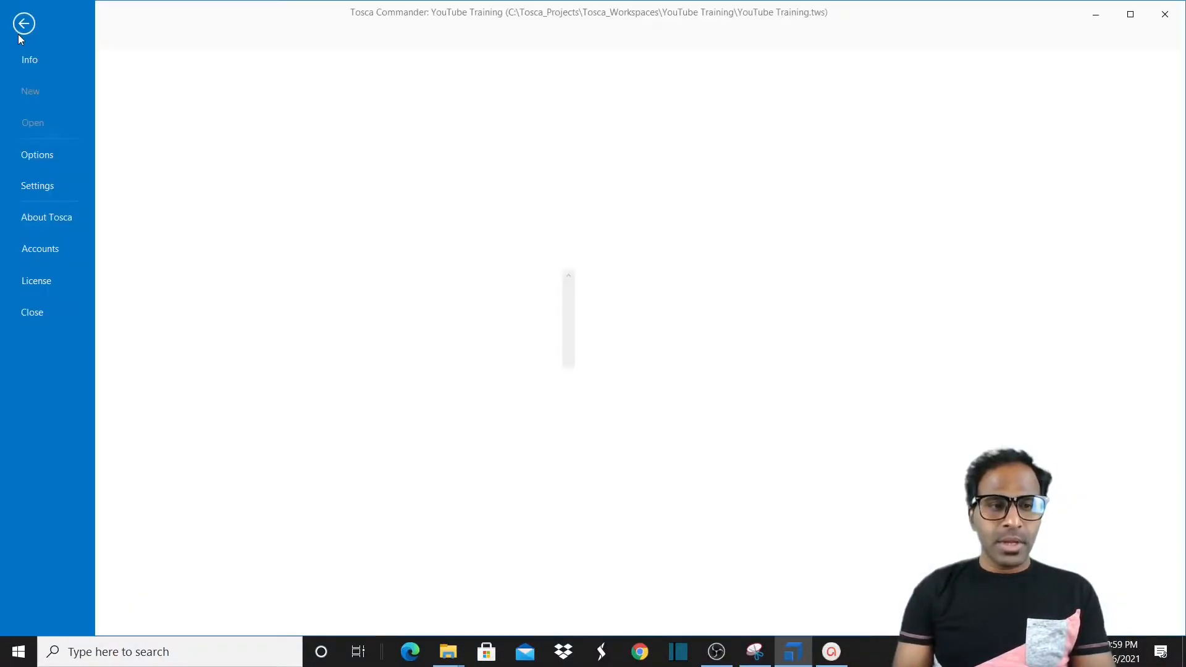
left_click(42, 184)
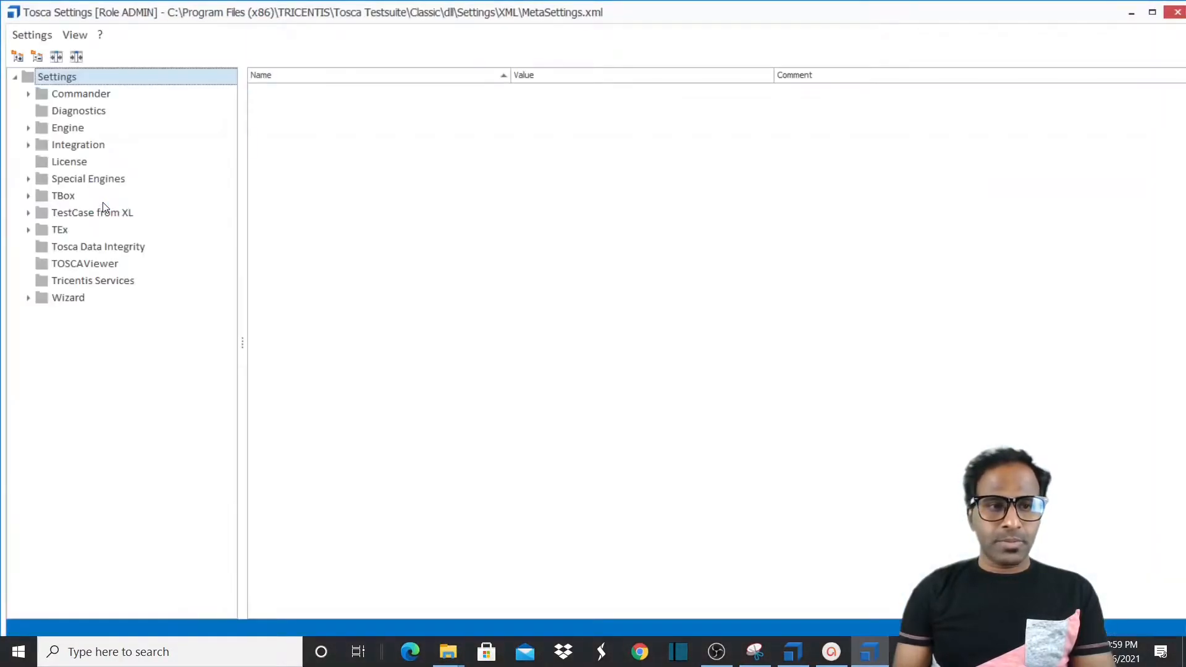
left_click(69, 99)
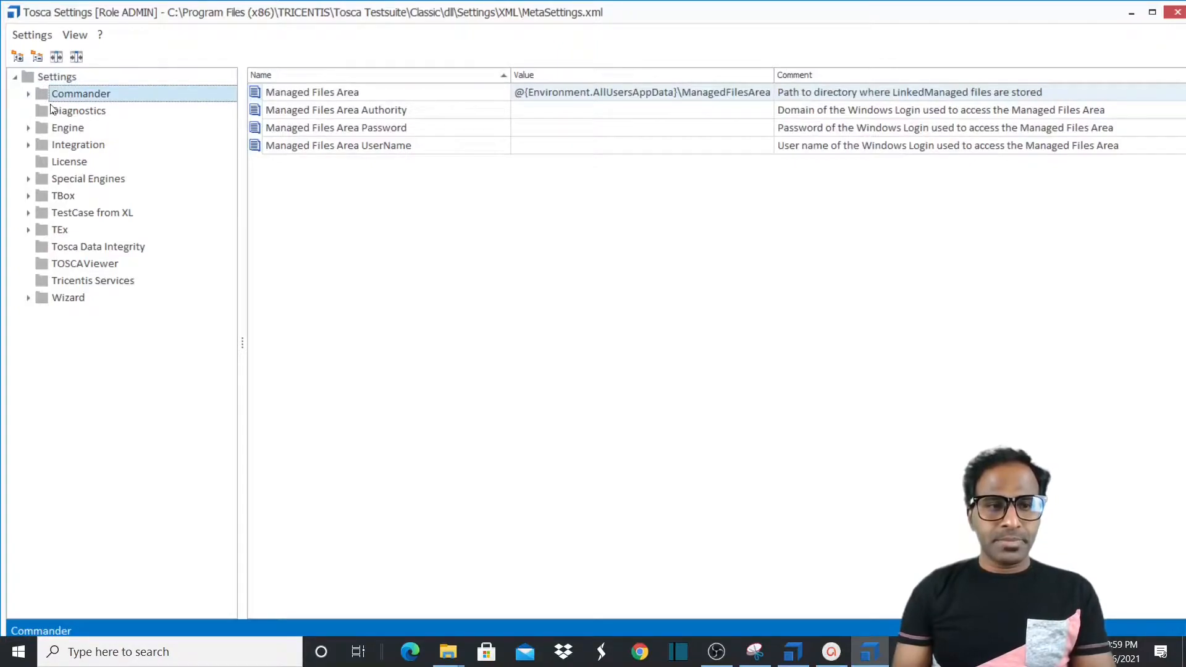
left_click(28, 94)
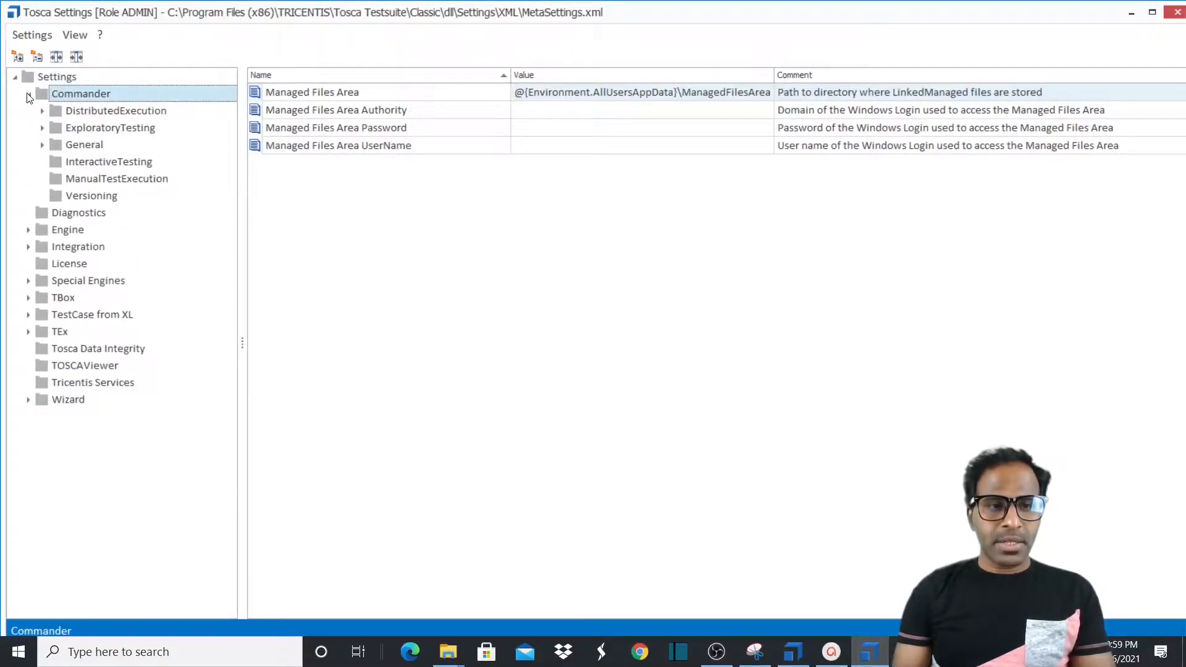
left_click(58, 147)
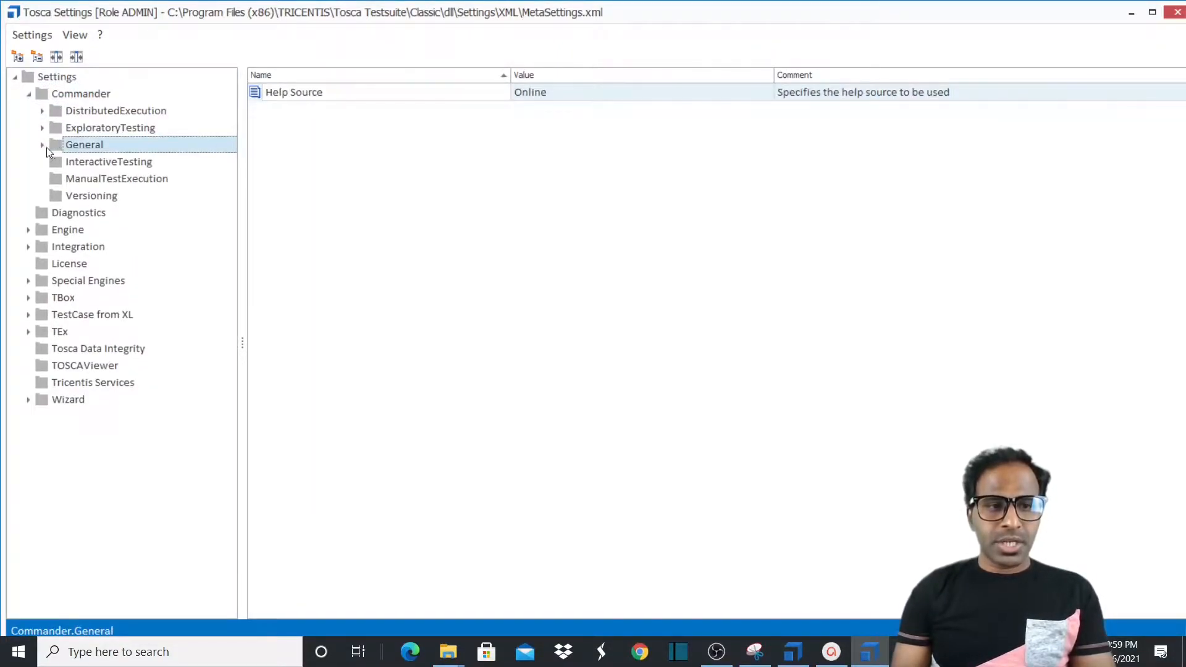
left_click(42, 146)
left_click(74, 164)
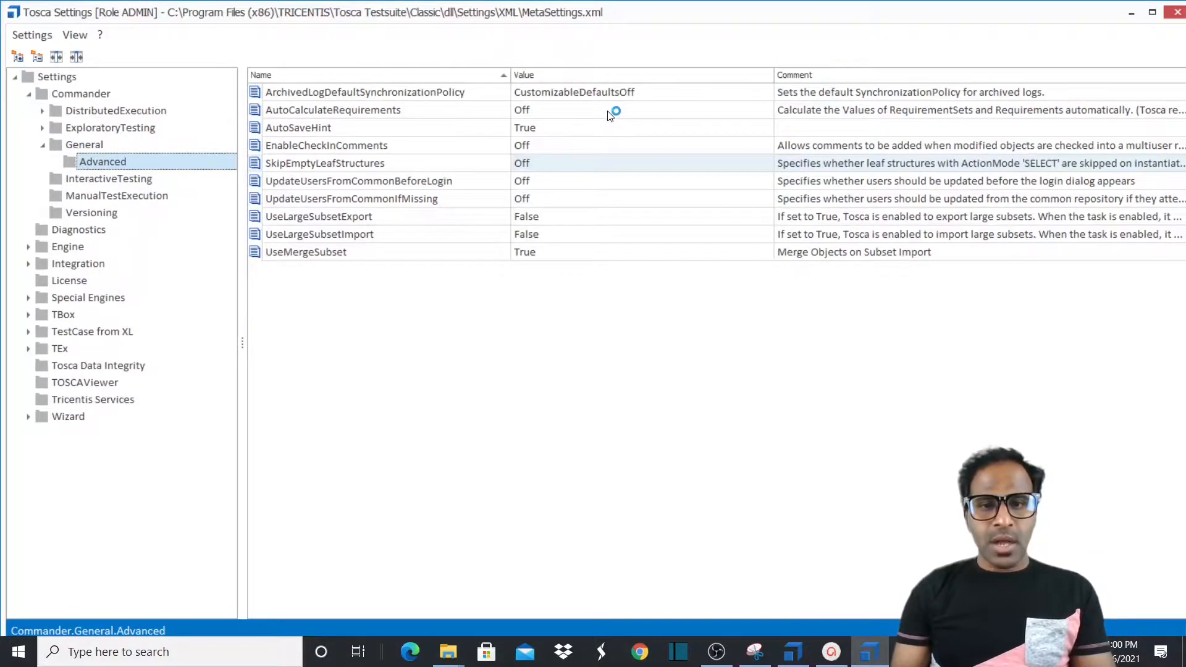
left_click(611, 115)
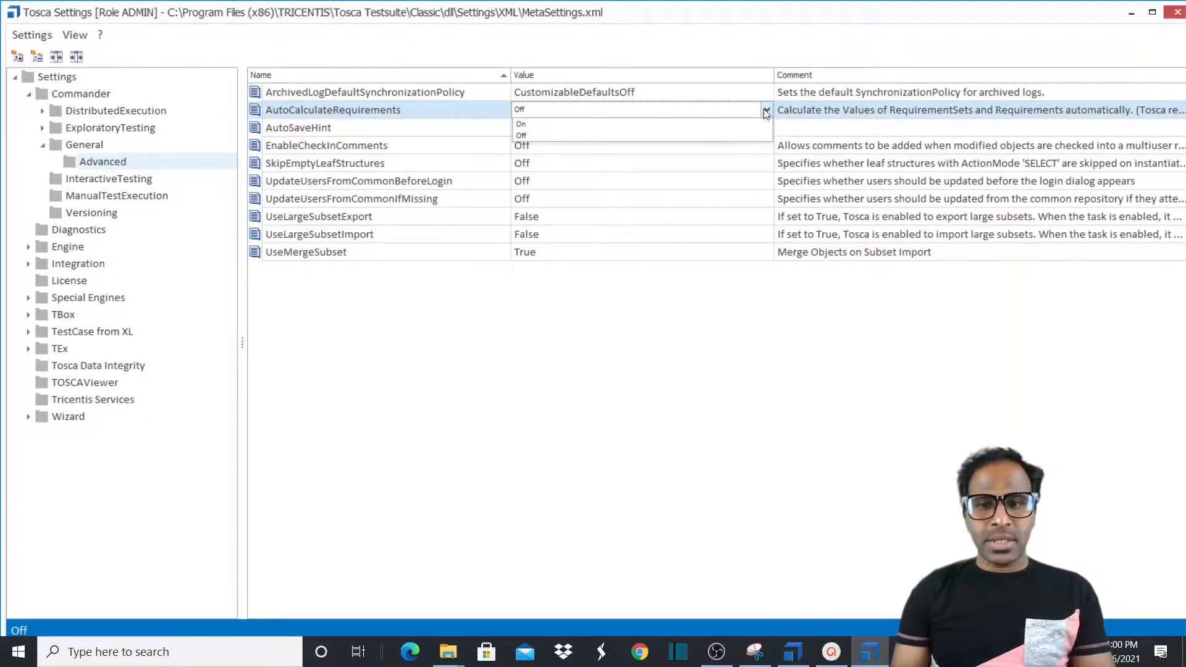
left_click(624, 125)
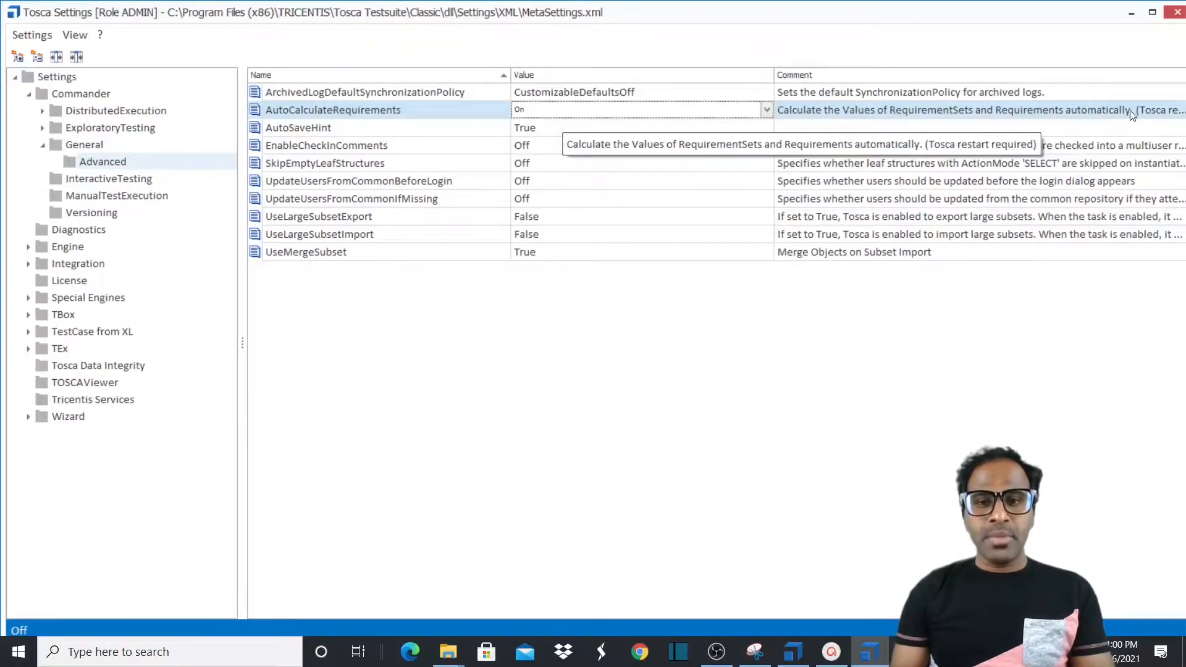
left_click(1177, 14)
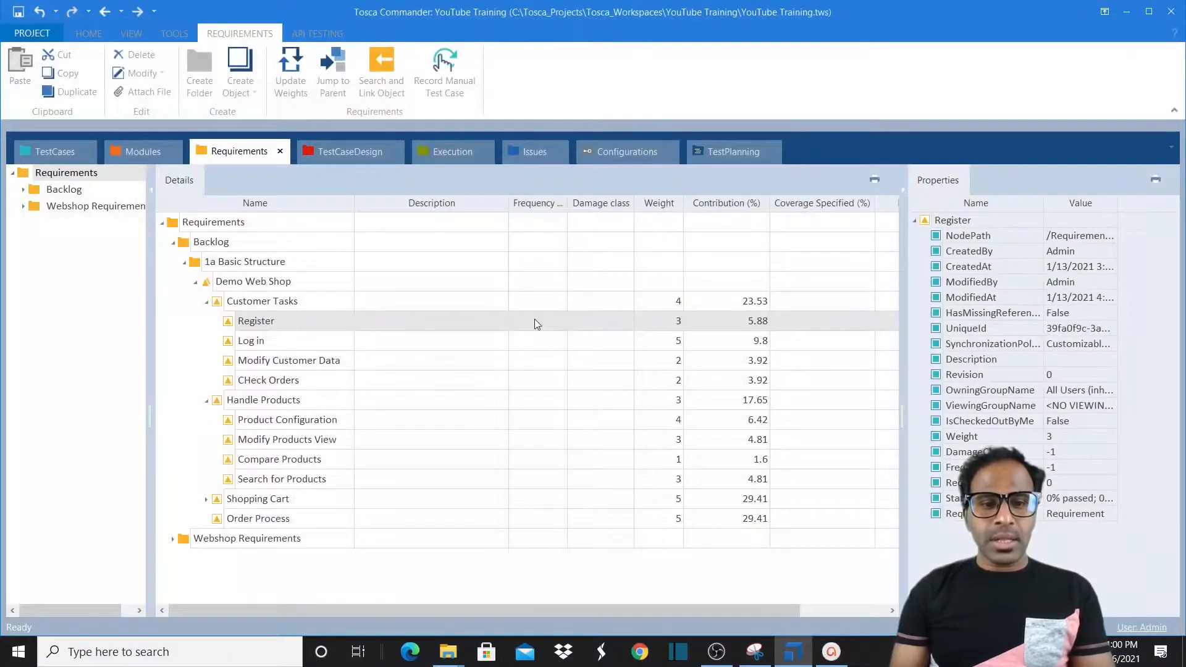
- Review the commands available for the Demo Web Shop requirement set, including Update Values, then dismiss them
left_click(266, 288)
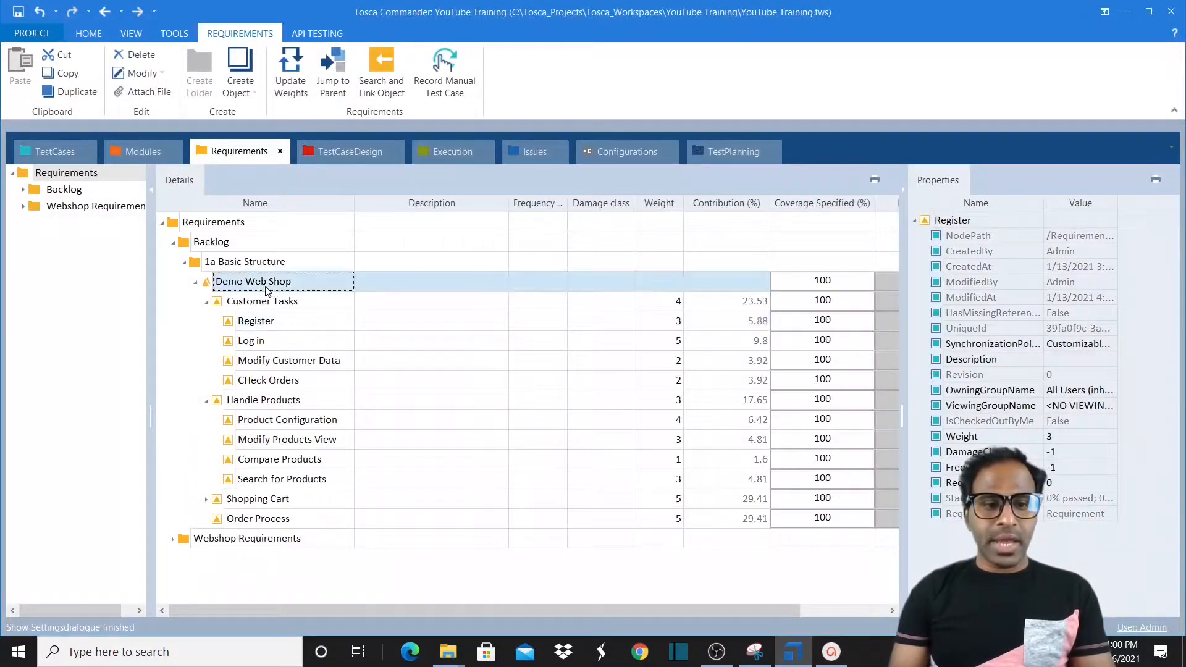
right_click(266, 288)
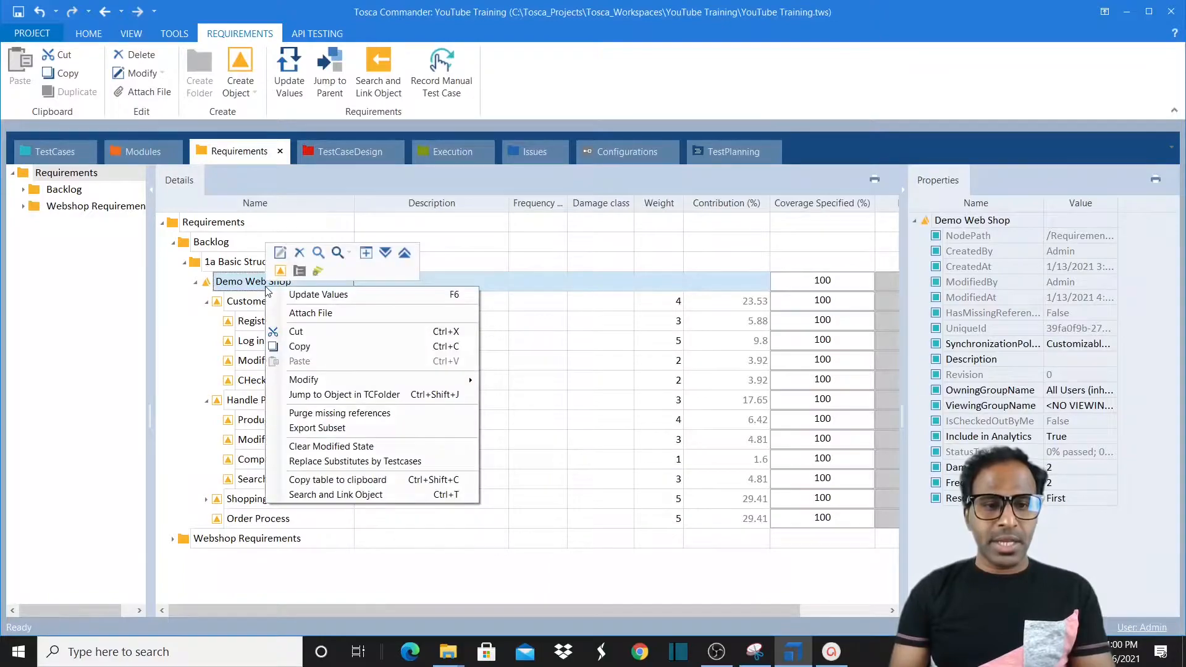
left_click(536, 282)
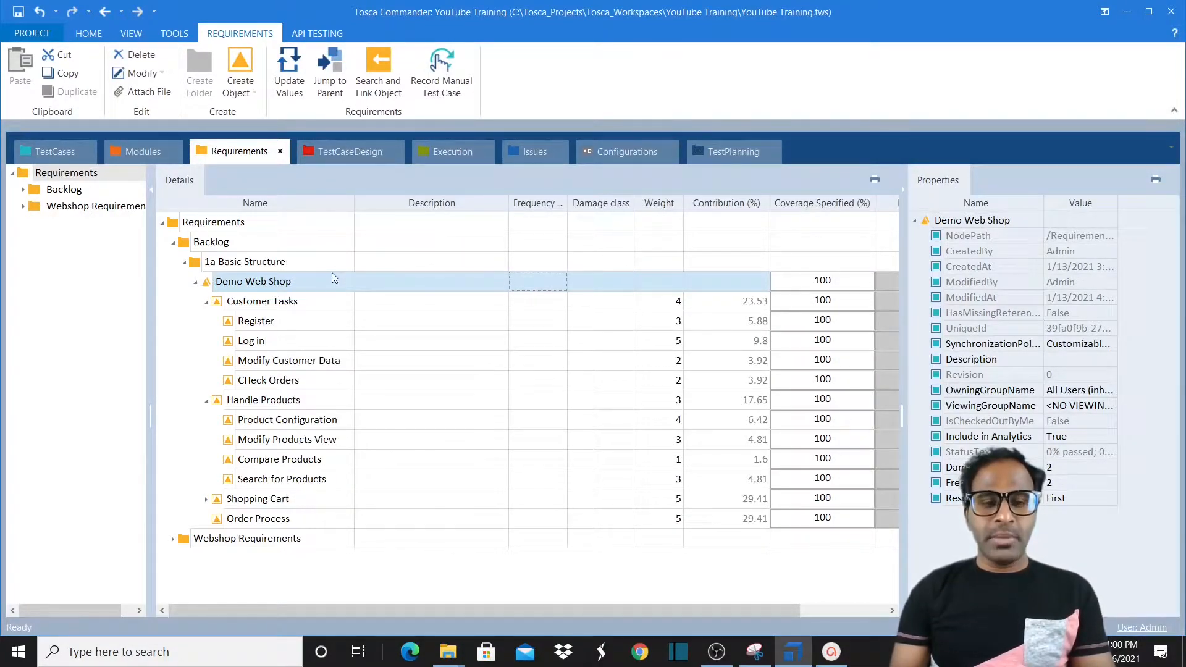
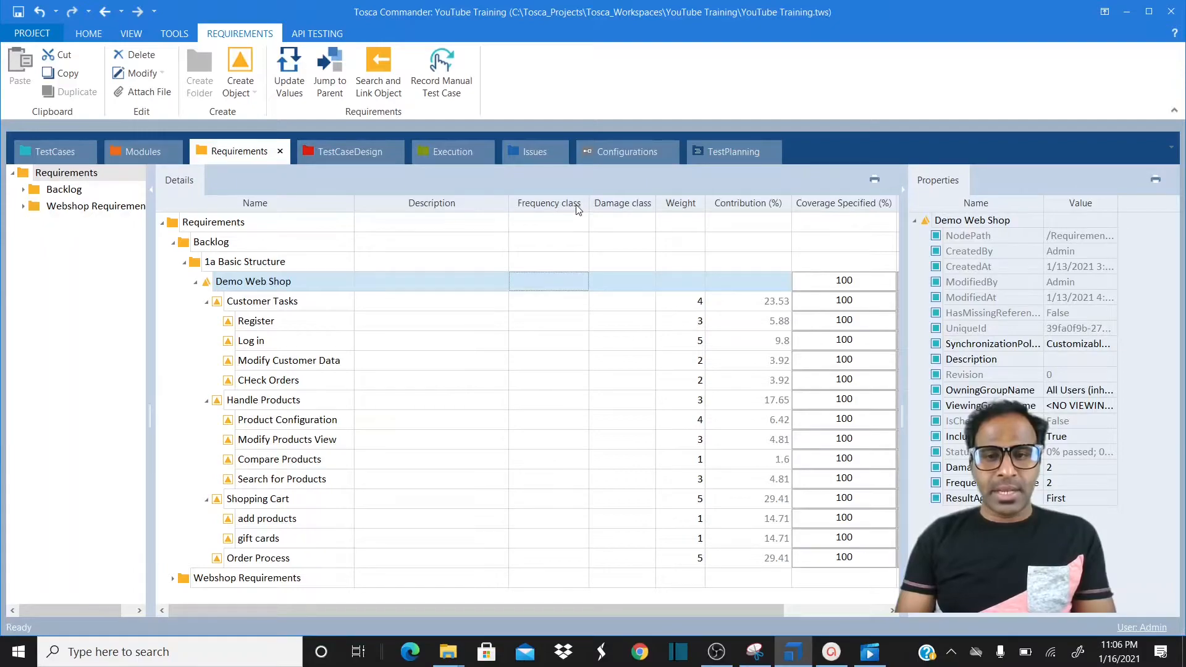
- Review the hidden columns offered for the requirements table in the Column Chooser, then close it
right_click(575, 202)
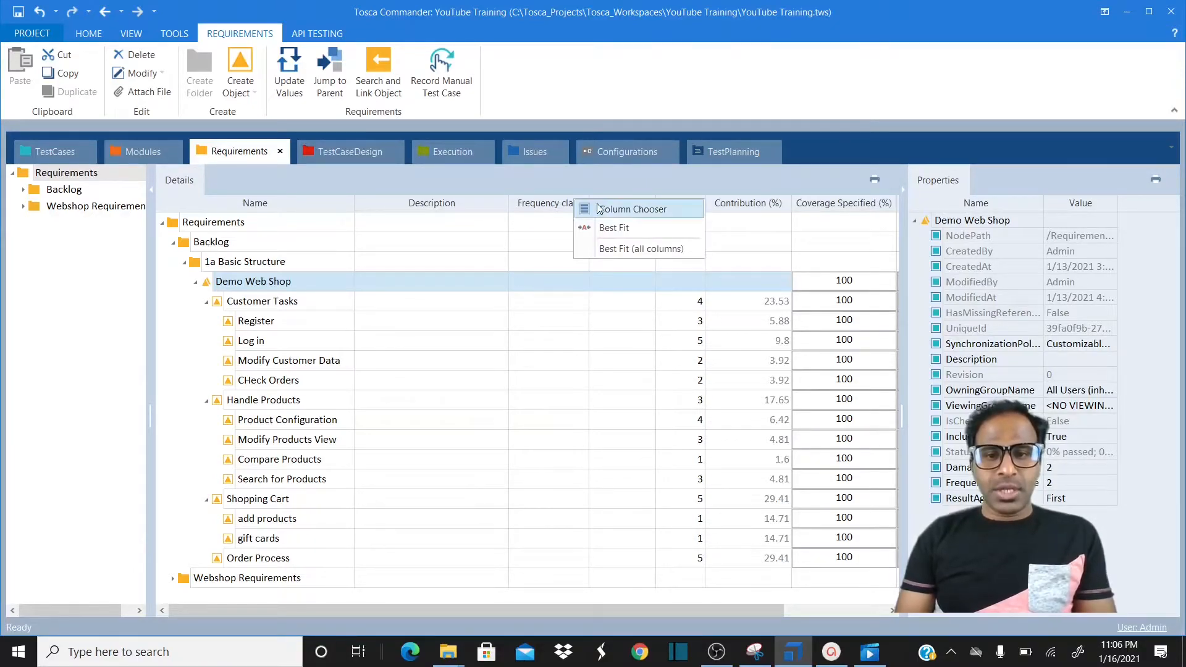
left_click(601, 208)
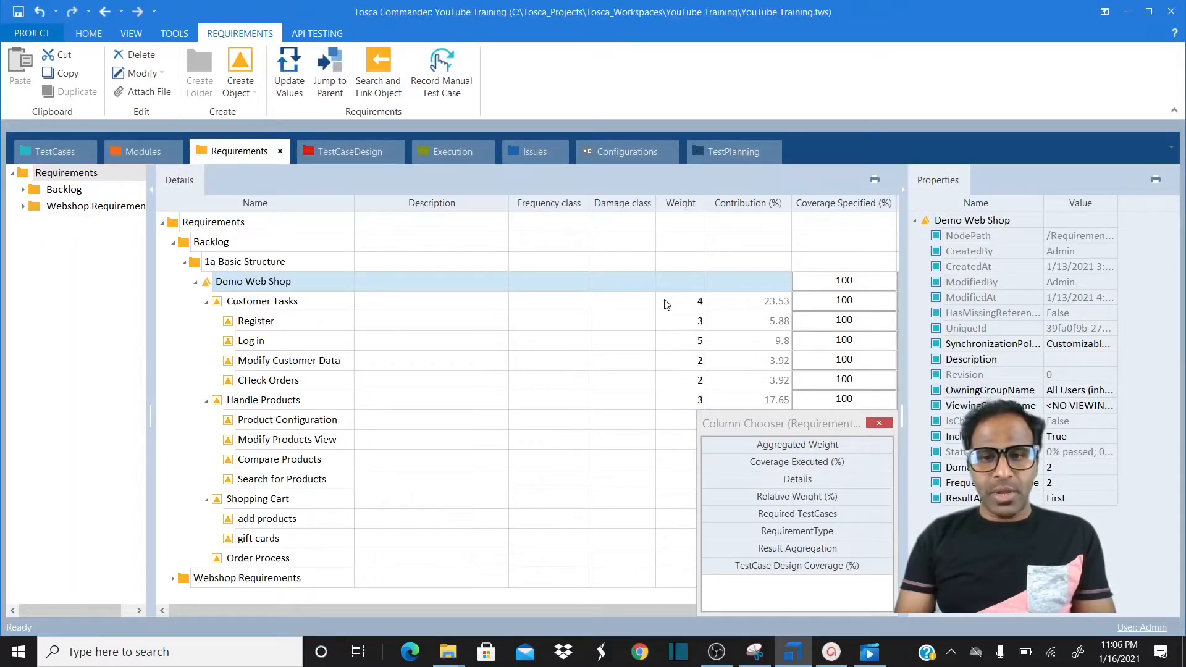
left_click(879, 424)
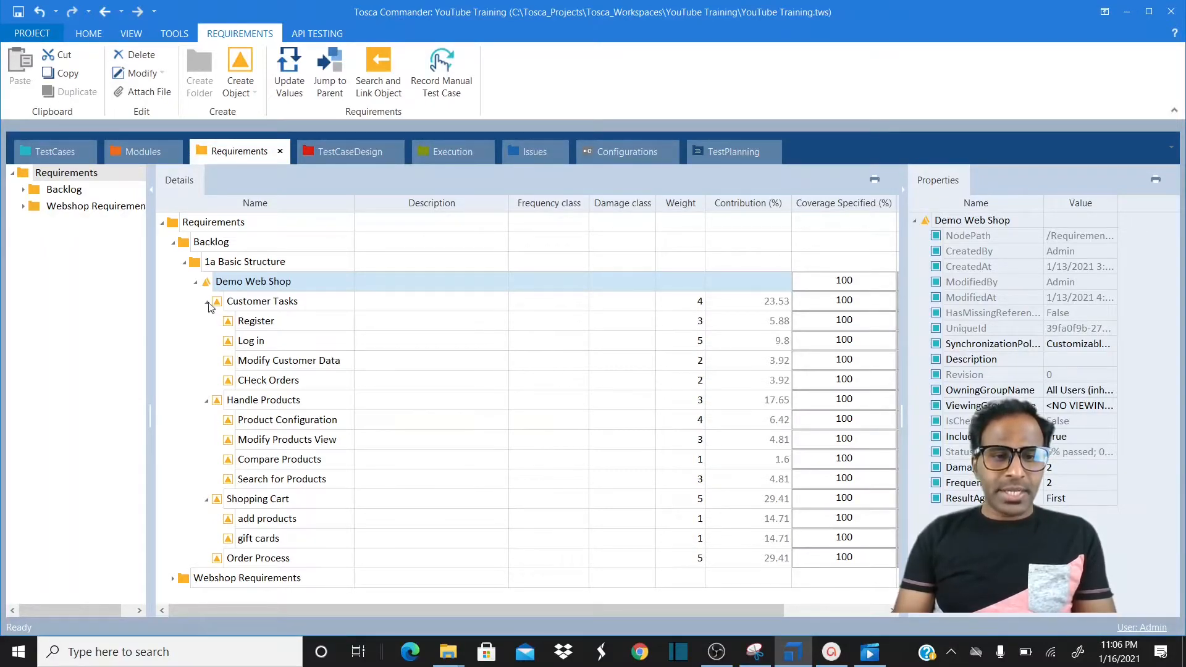
- Add a requirement named "Discounts" under Shopping Cart
left_click(245, 500)
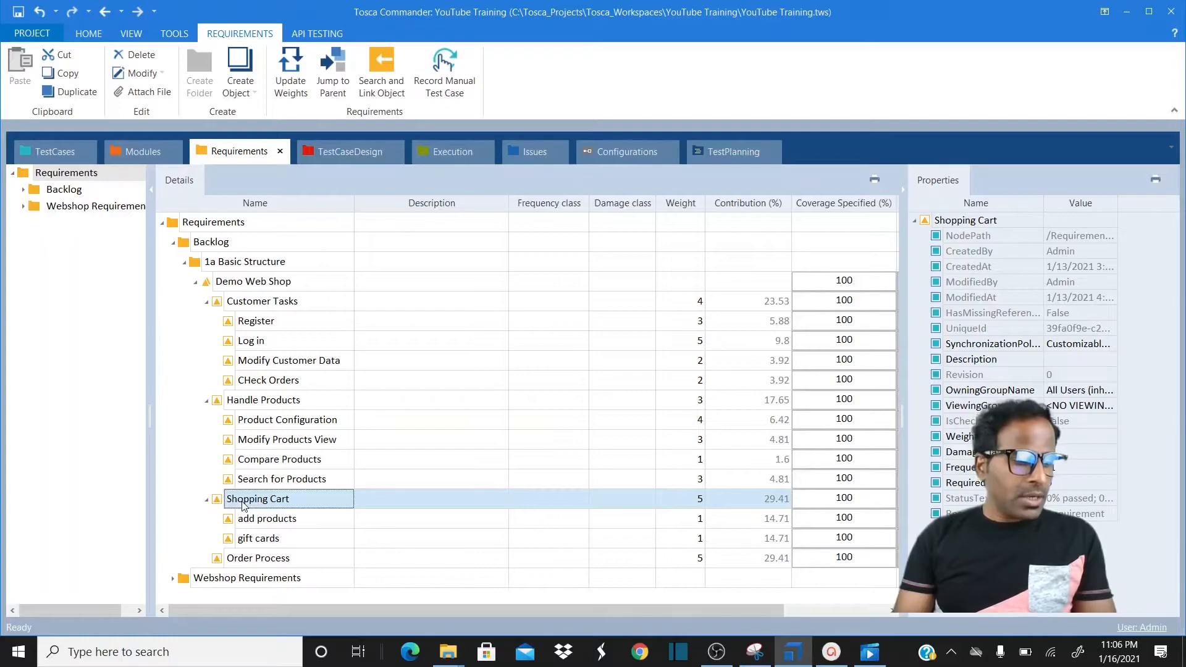
right_click(244, 503)
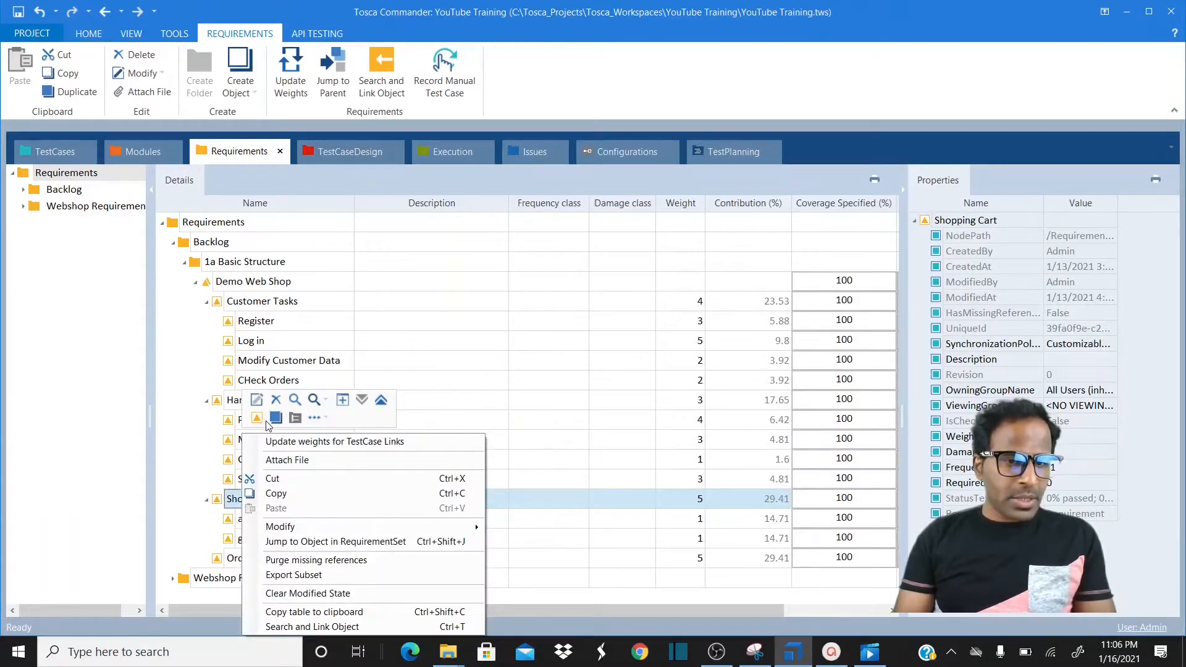
left_click(256, 418)
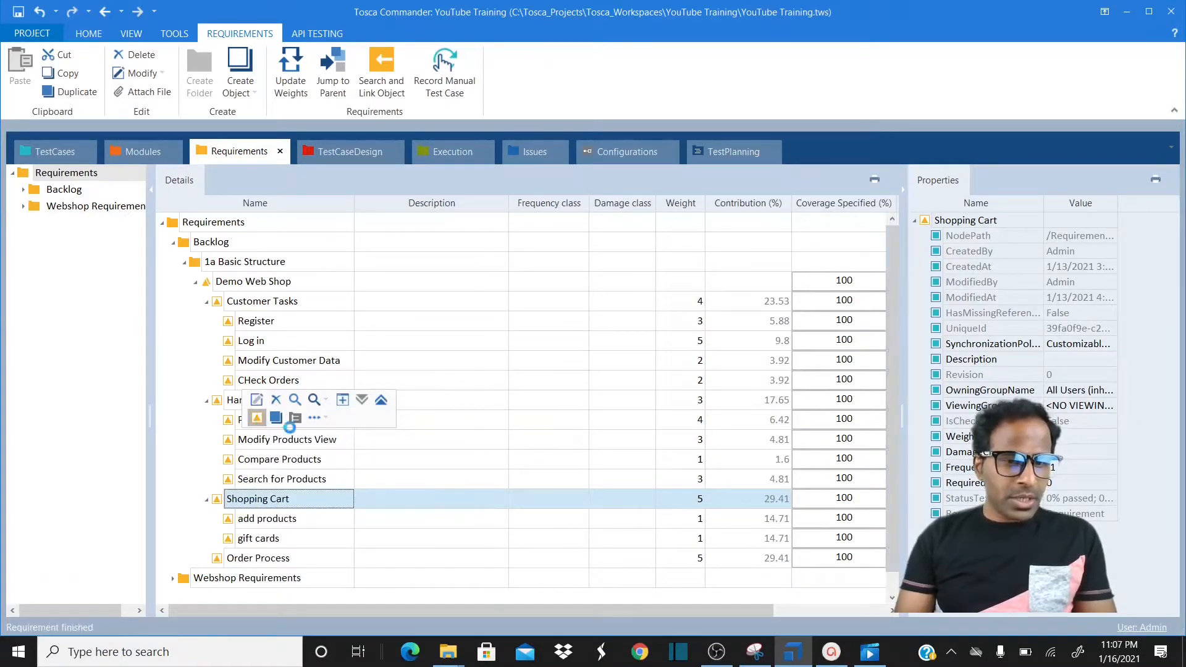
type("Discounts")
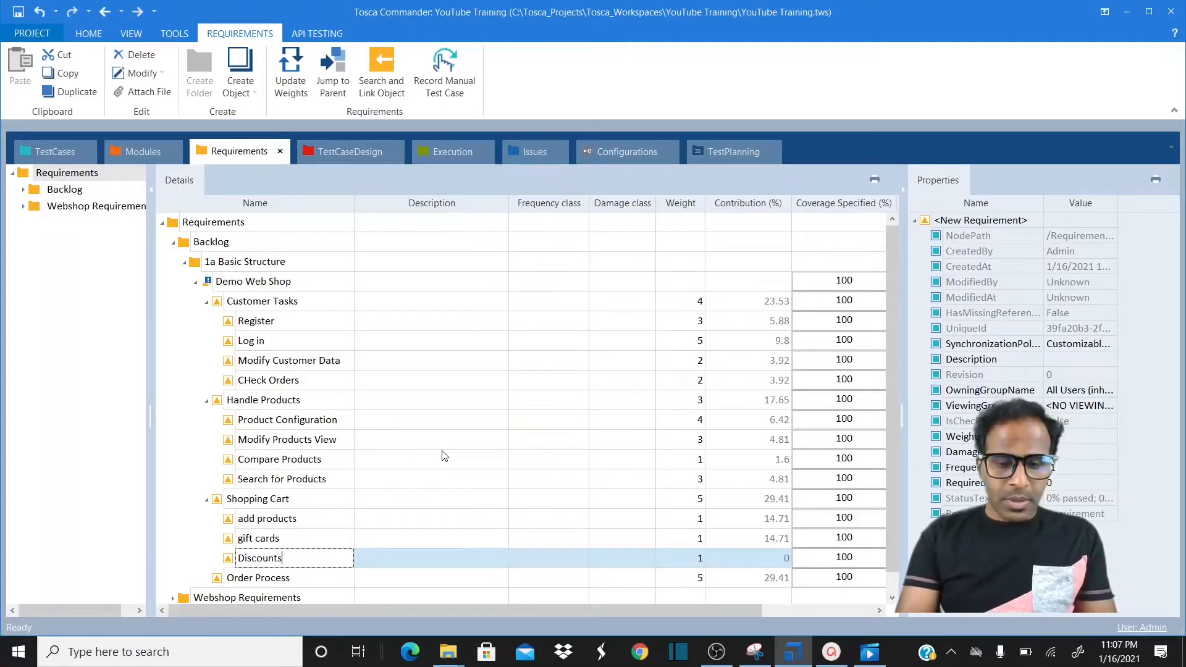
key("Return")
- Add a requirement named "manage shopping cart" under Shopping Cart
right_click(286, 501)
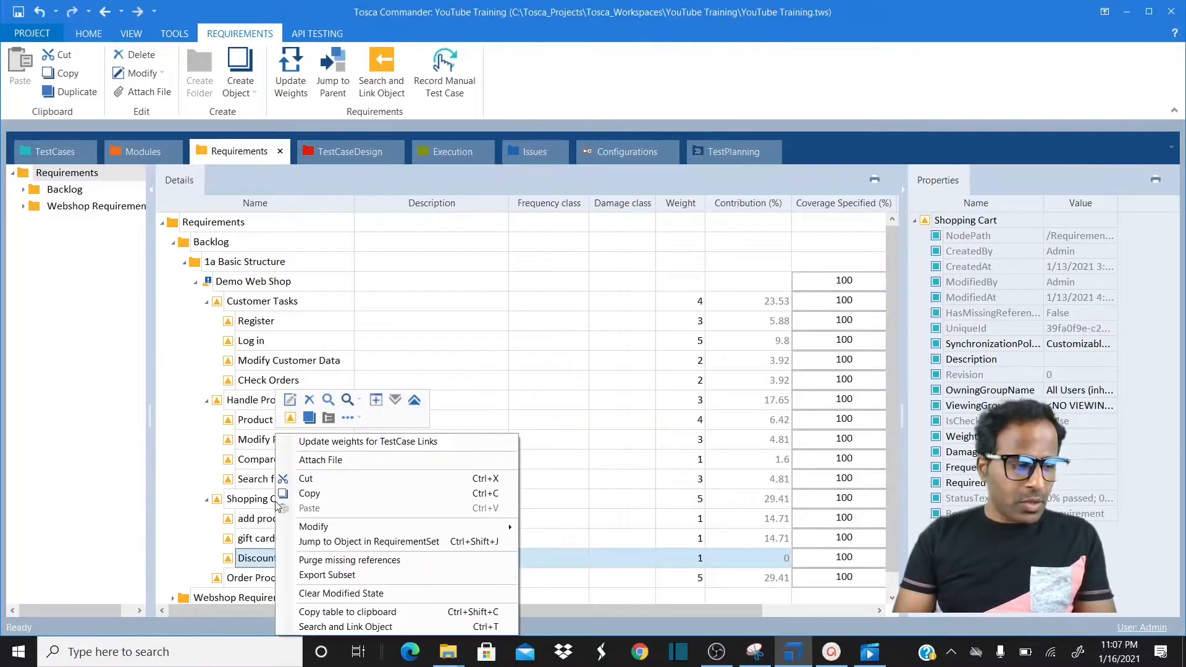
left_click(290, 418)
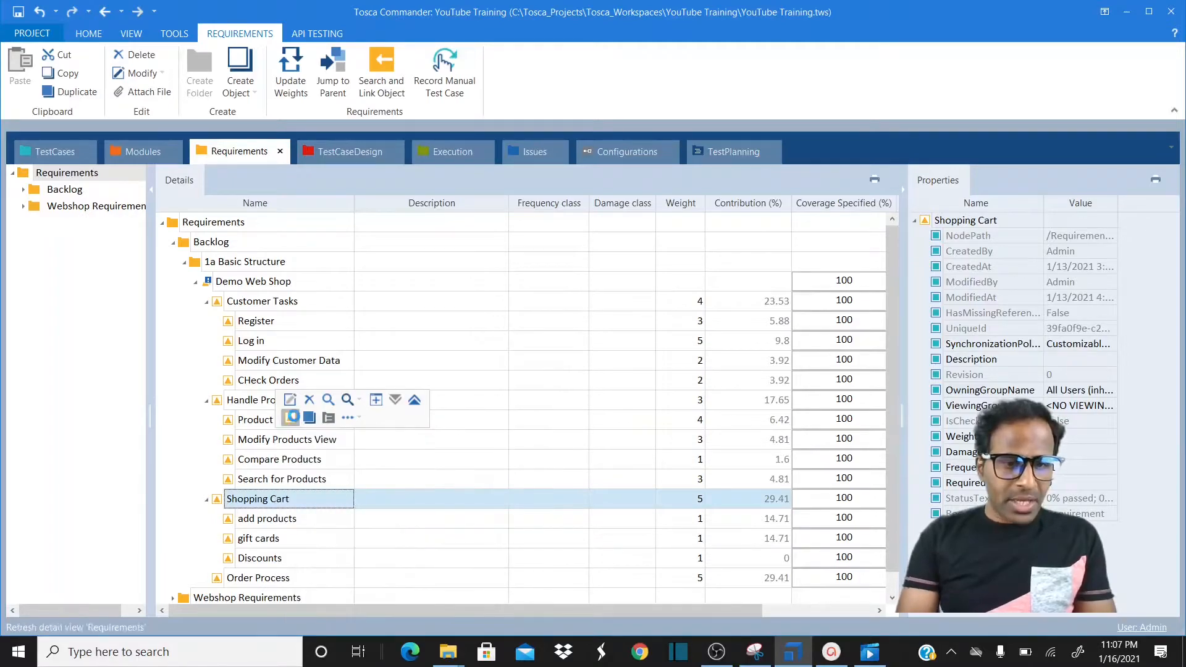
type("m")
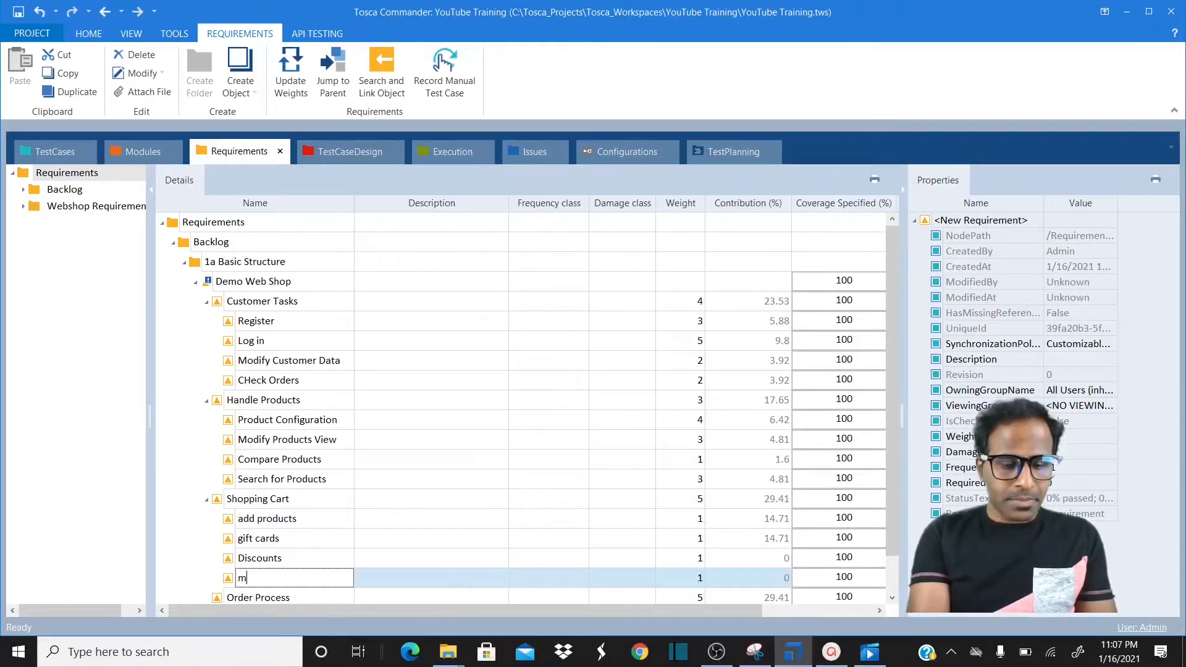
type("anag")
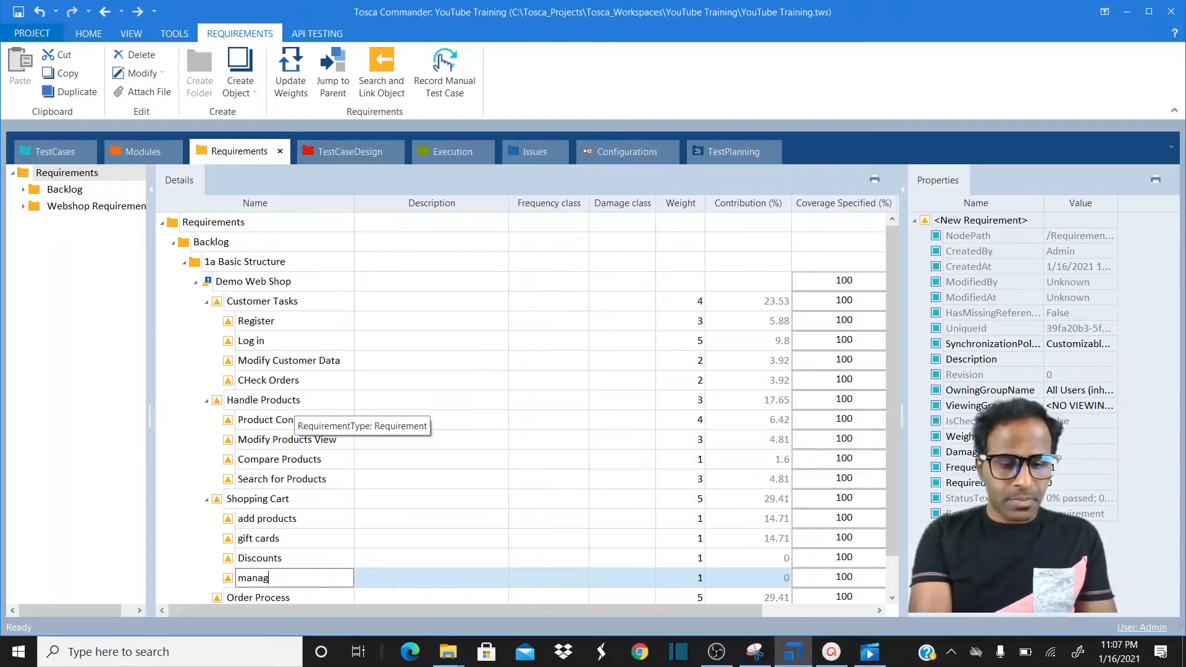
type("e shop")
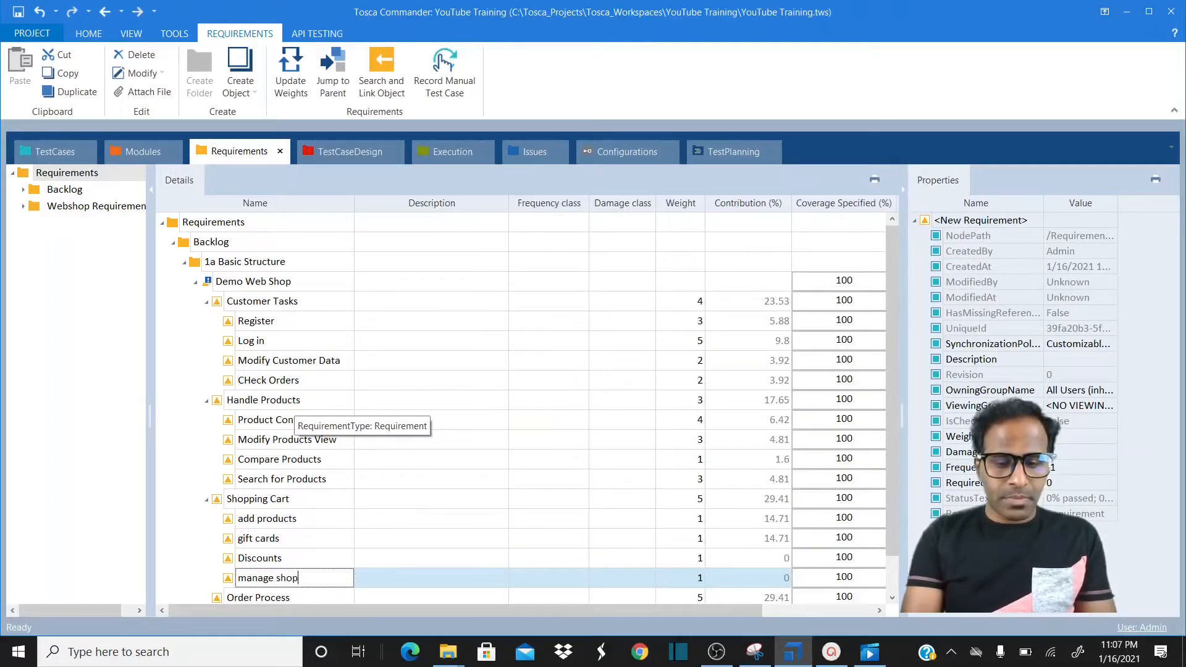
type("ping cart")
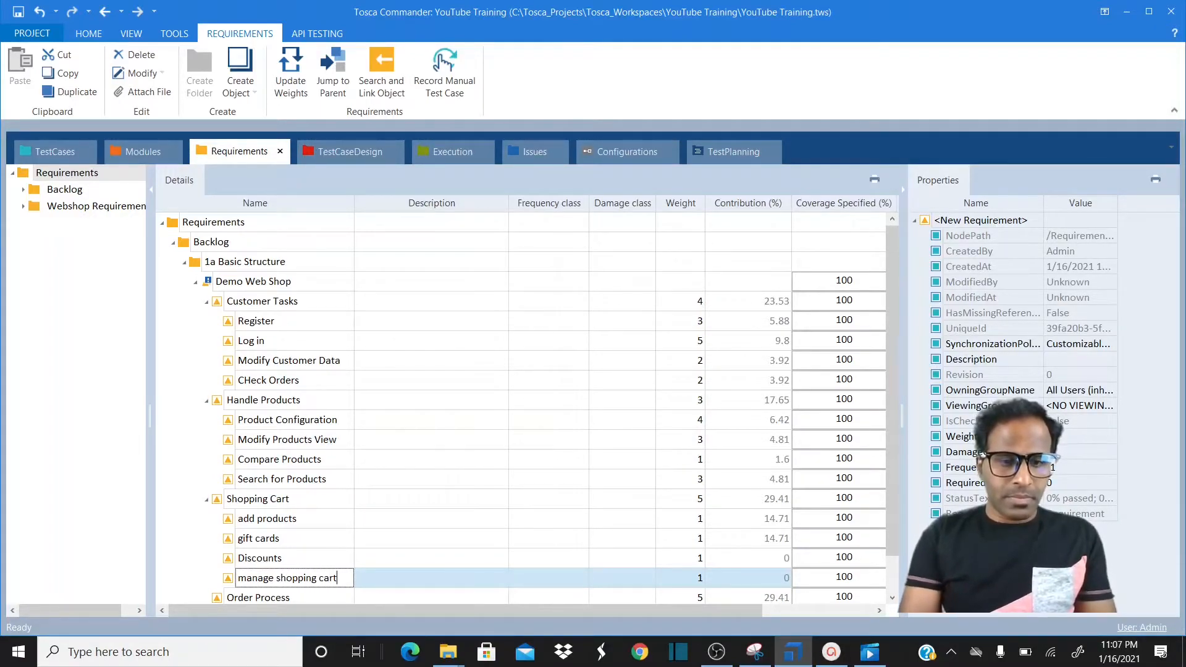
key("Return")
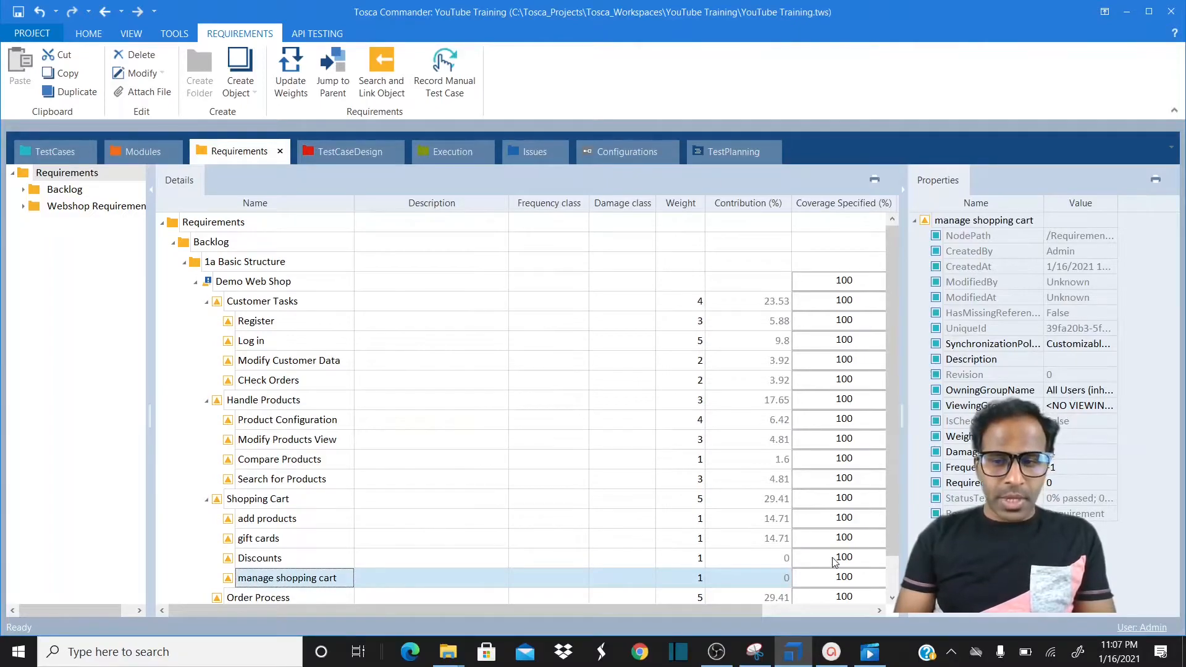
- Add a requirement named "execute checkou" under Order Process
scroll(893, 577, "down", 2)
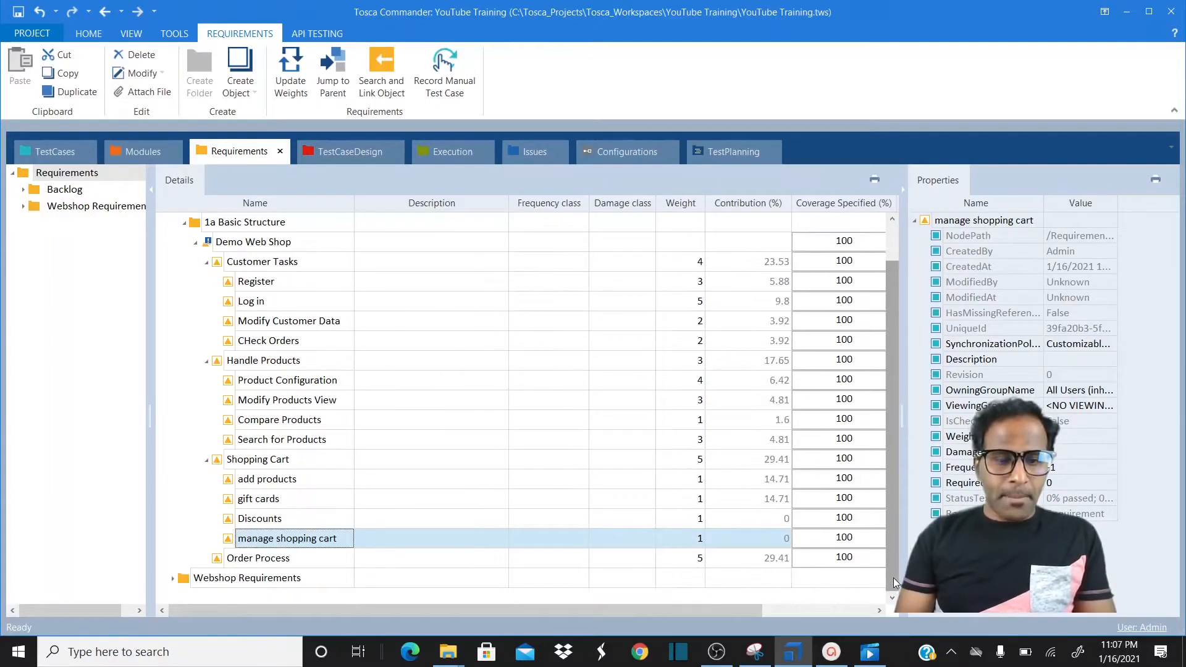
left_click(240, 564)
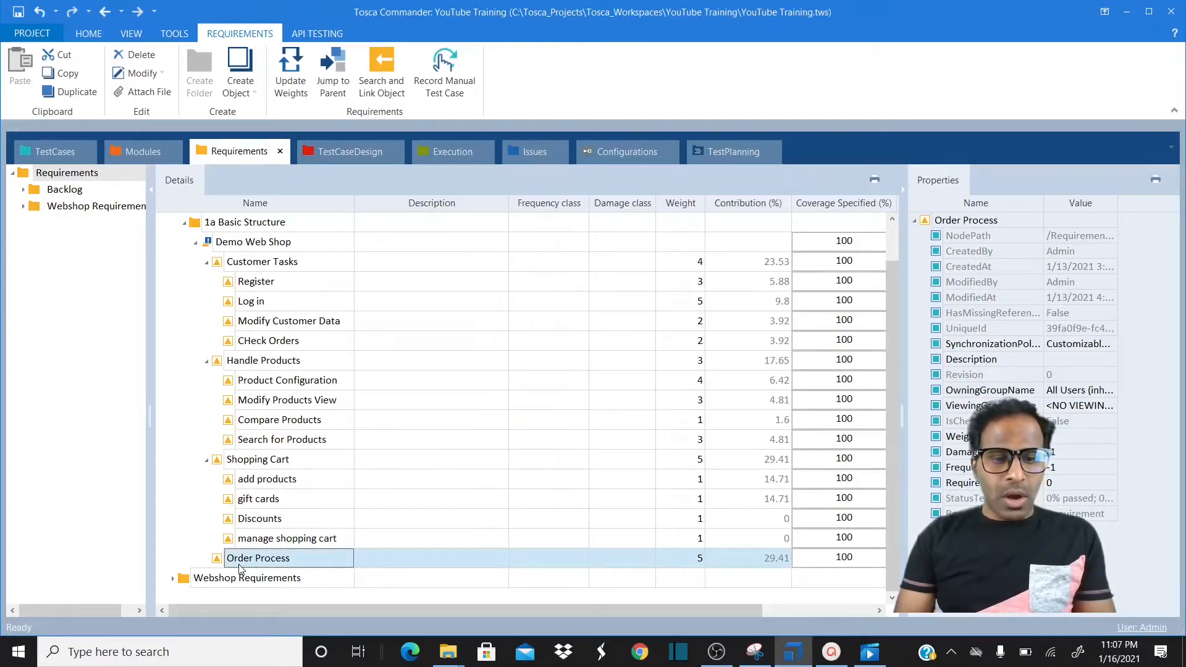
right_click(252, 563)
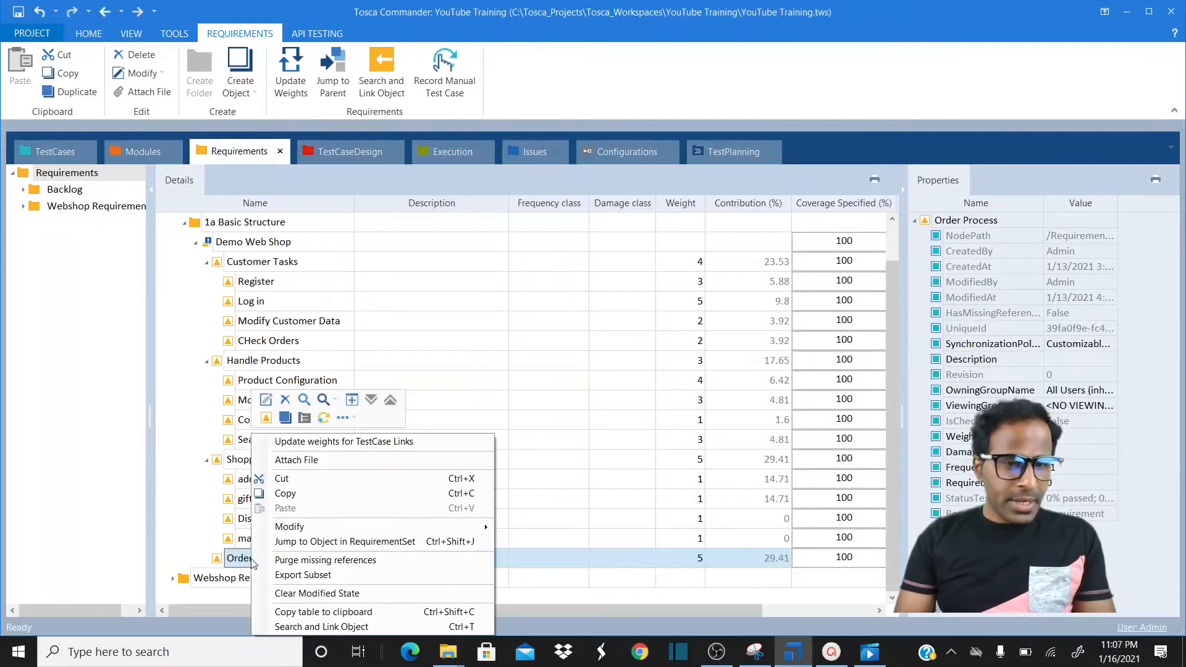
left_click(266, 418)
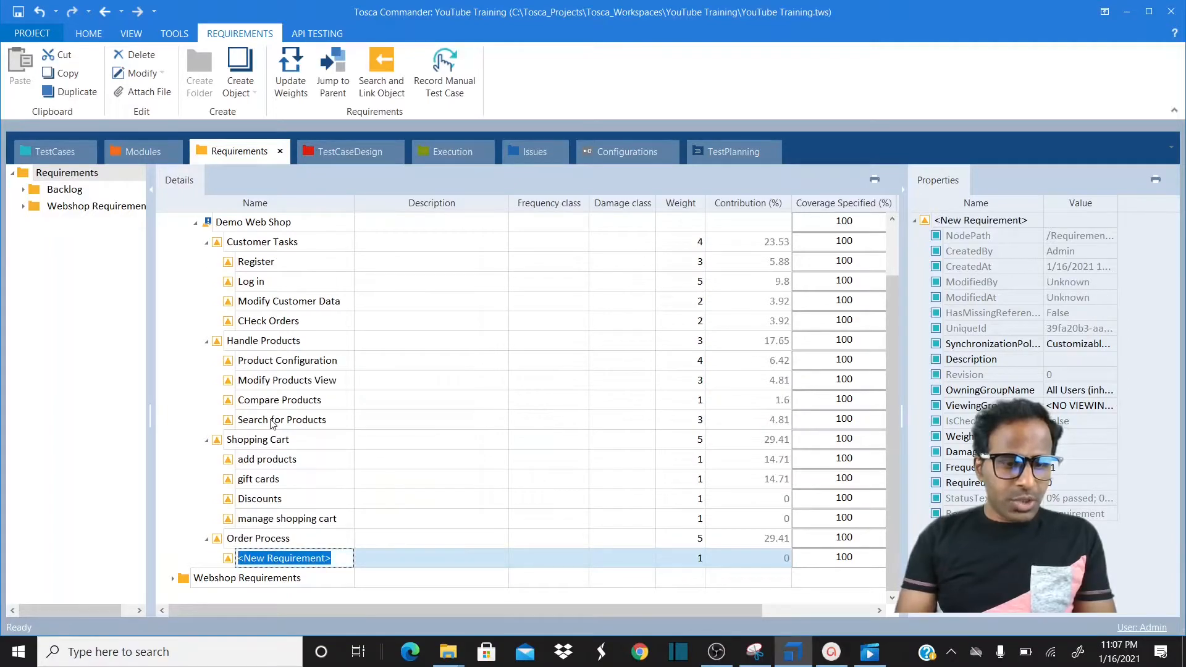
type("execute checkou")
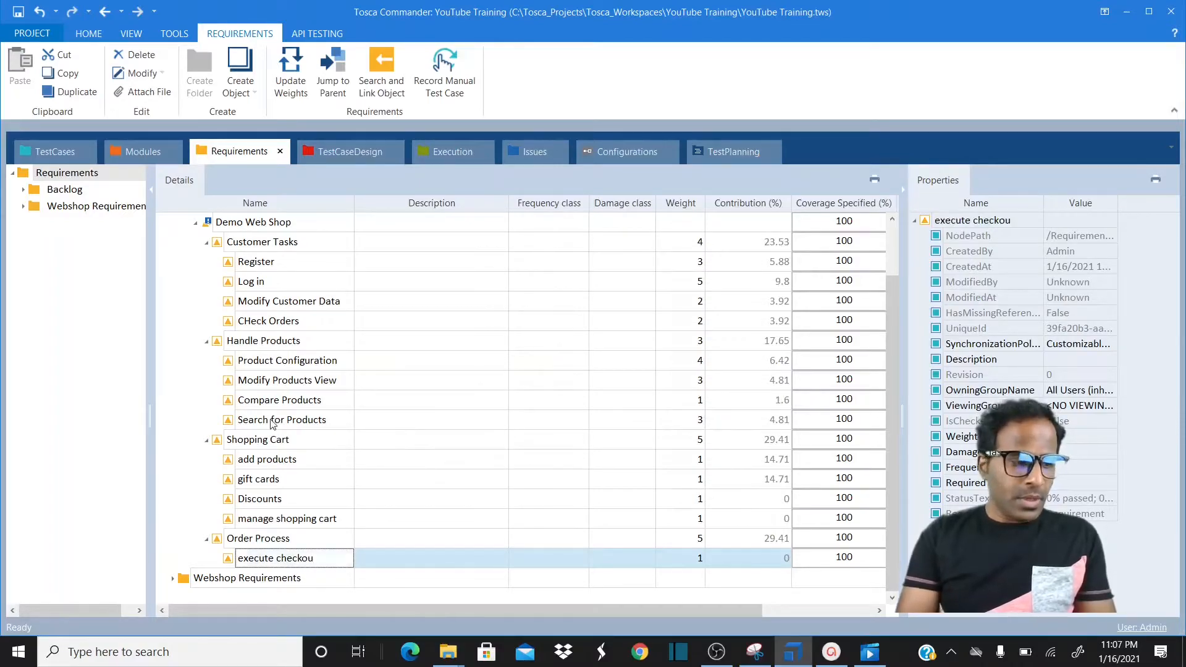
key("Return")
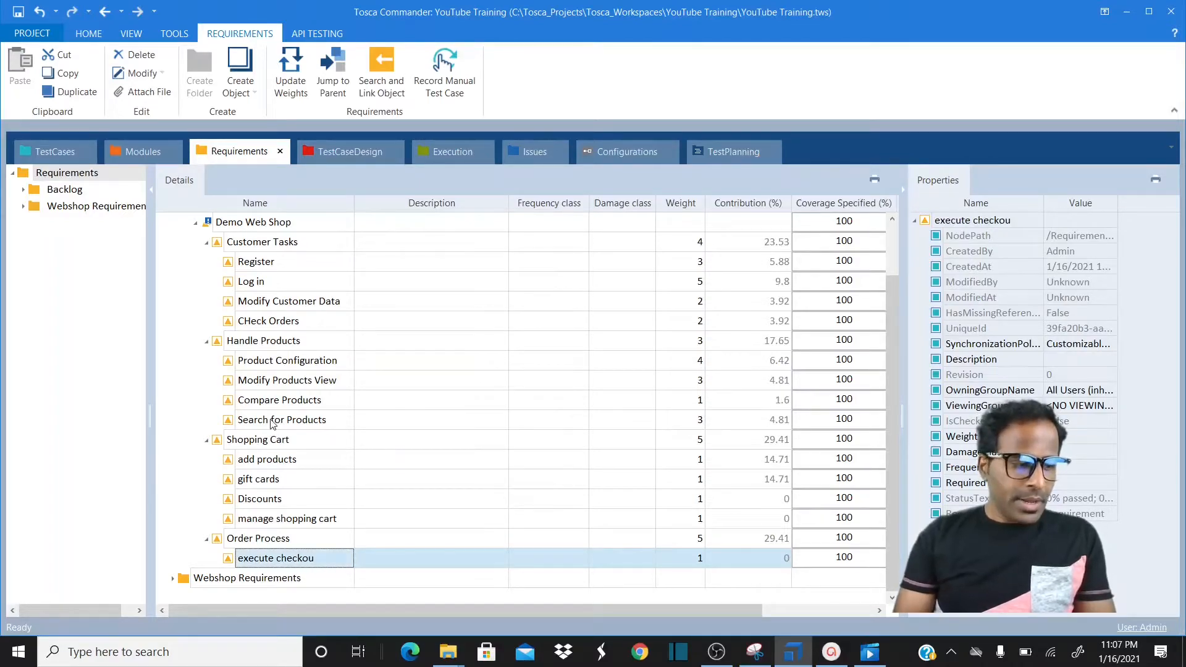
- Add a requirement named "billing and shopping address" under Order Process
left_click(253, 541)
right_click(254, 541)
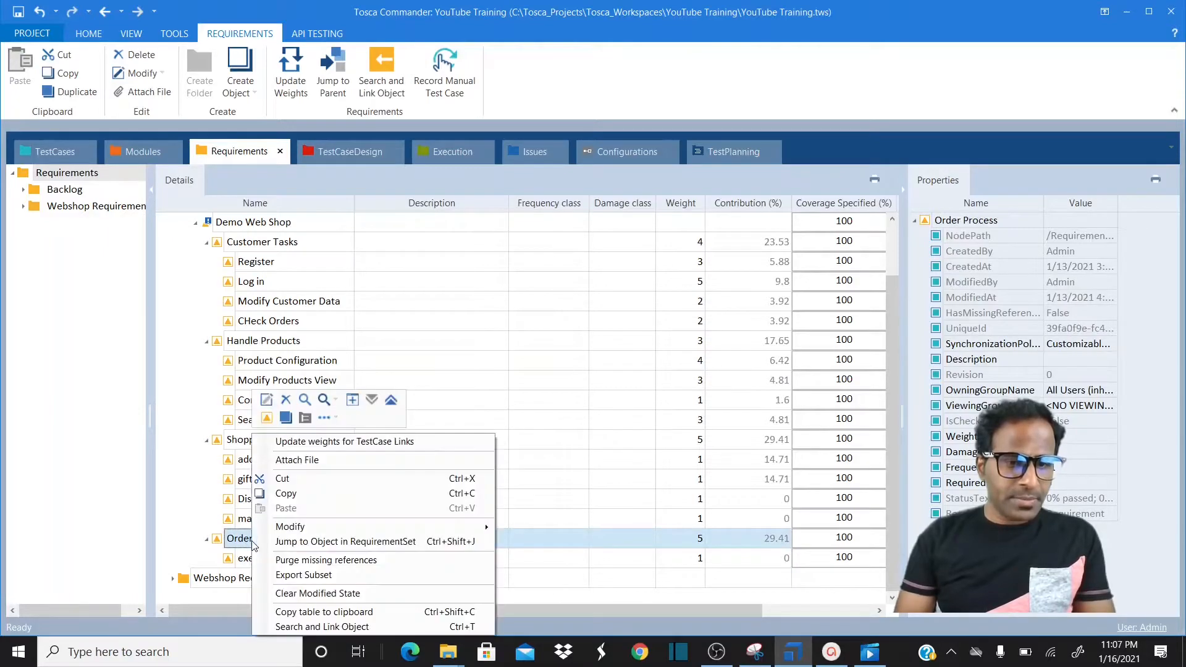
left_click(266, 418)
type("billing and s")
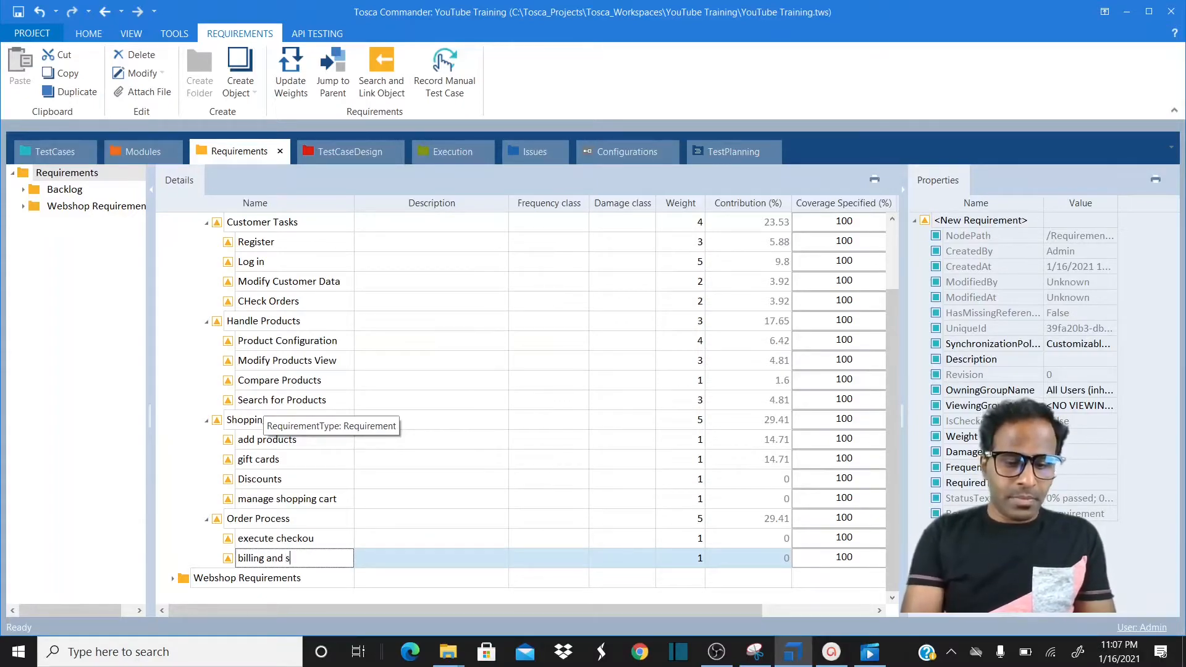
type("hopping address")
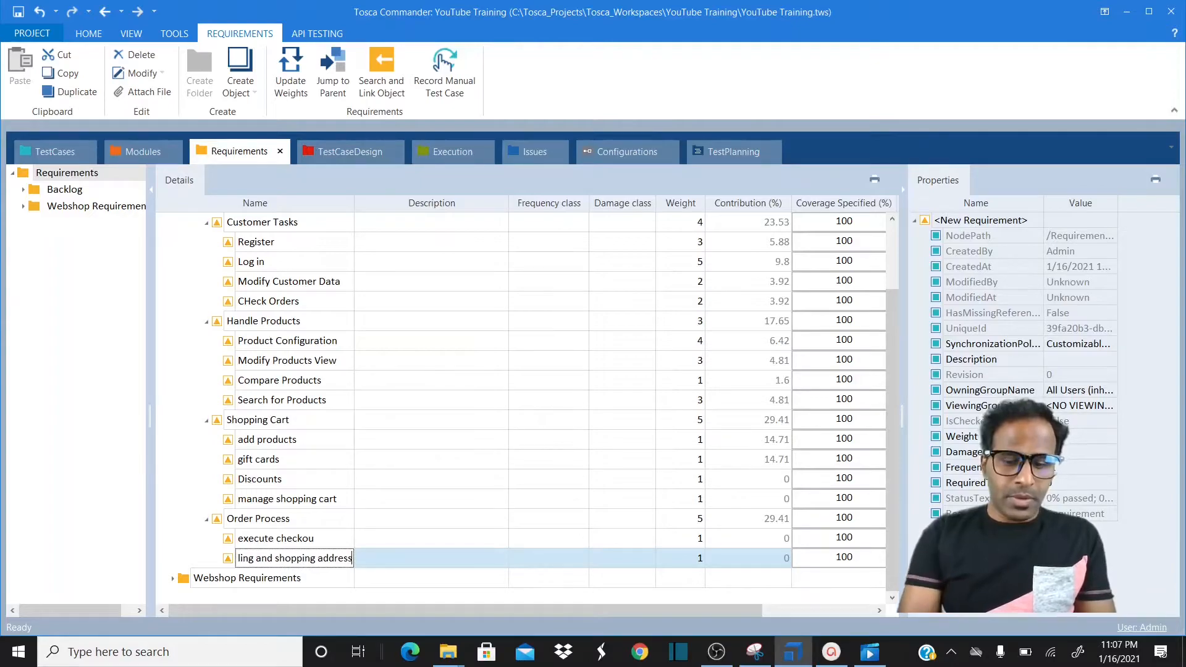
key("Return")
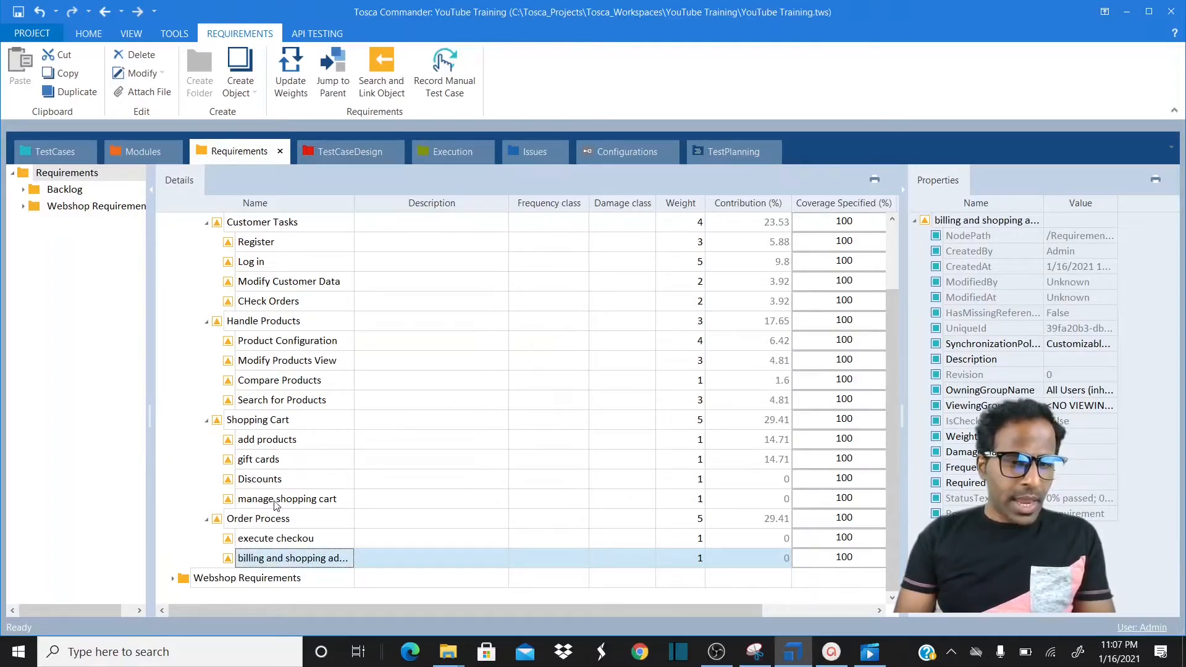
- Add a requirement named "calculate shipping costs" under Order Process
right_click(260, 519)
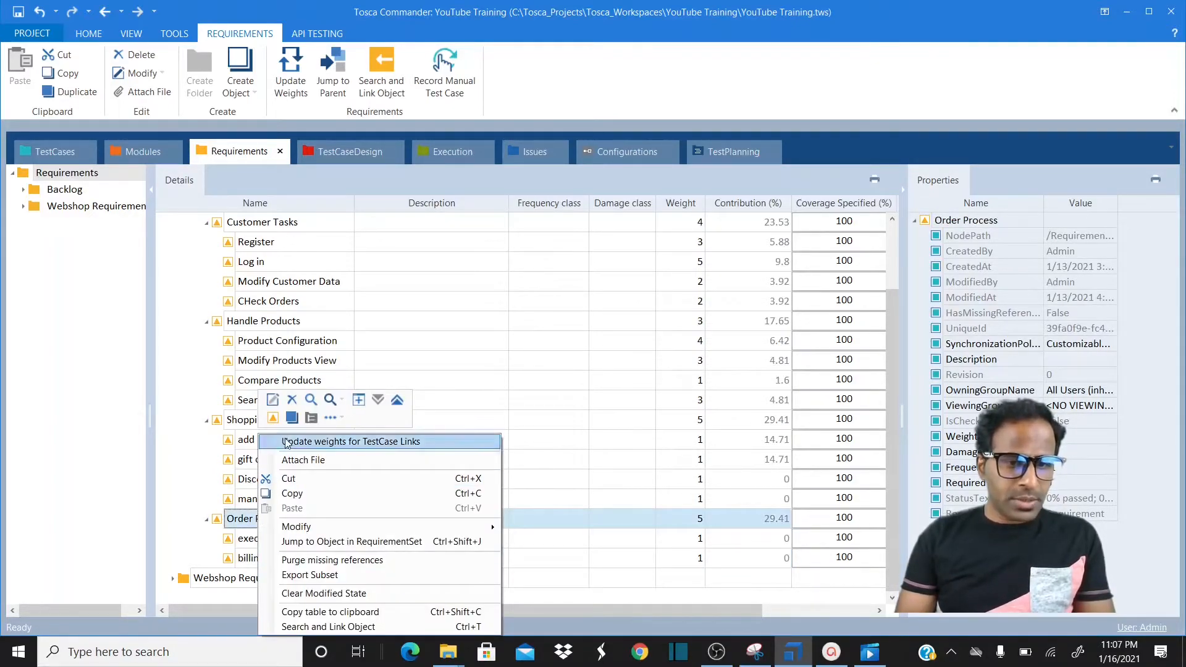
left_click(273, 420)
type("calcul")
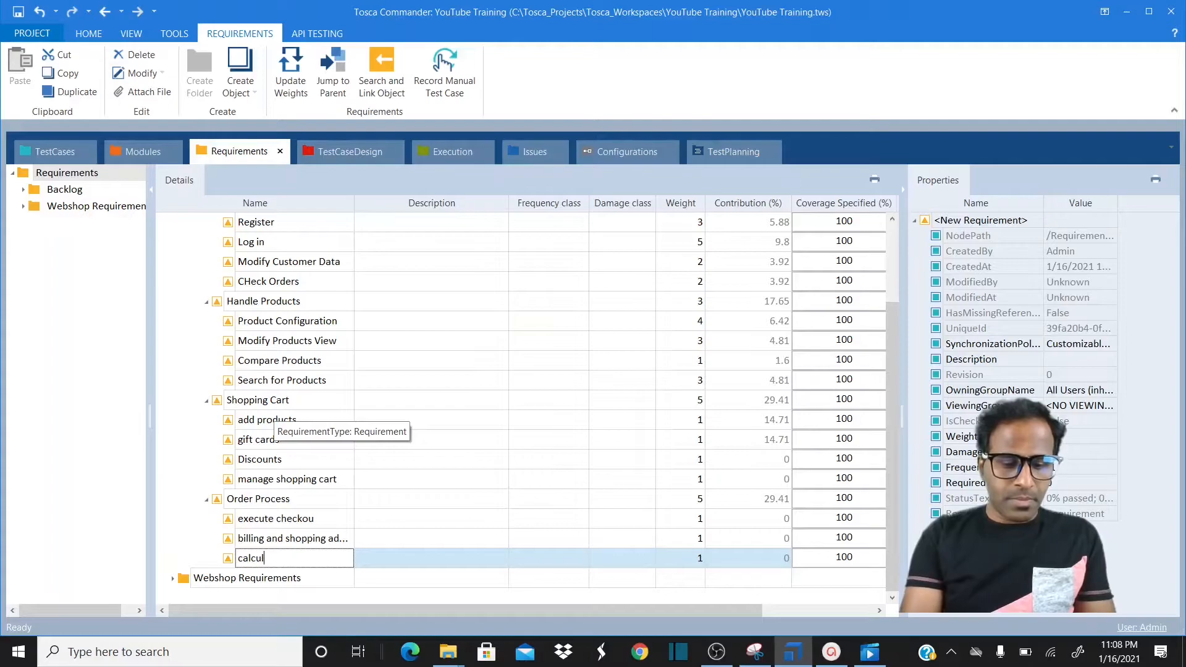
type("ate s")
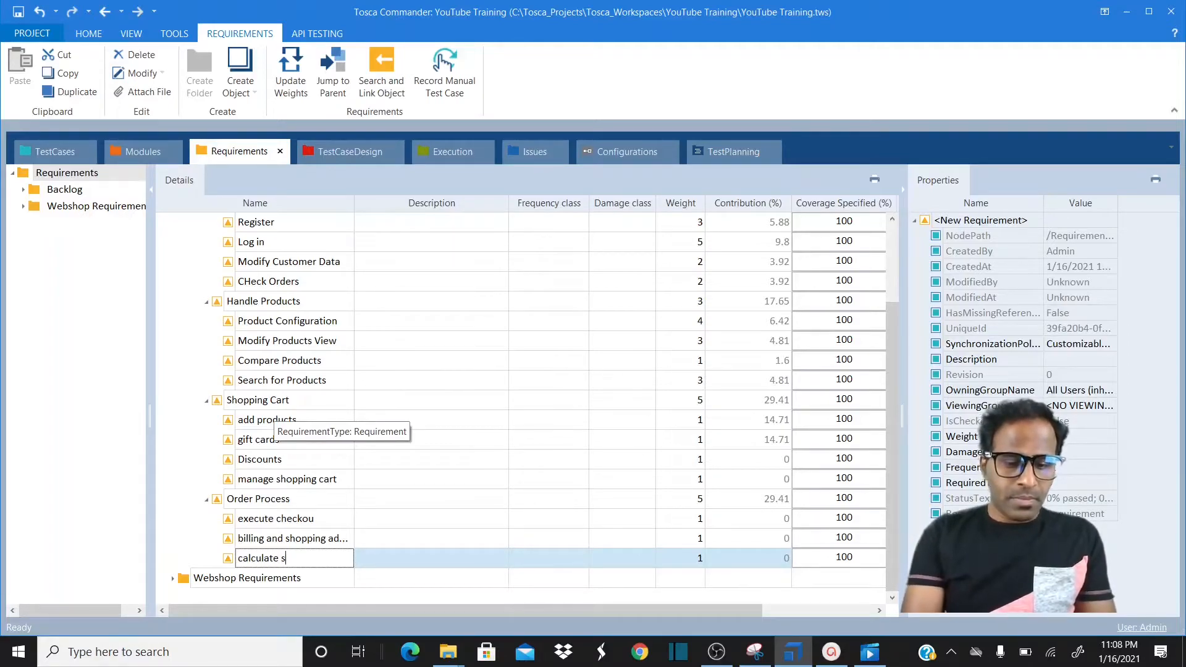
type("hipping costs")
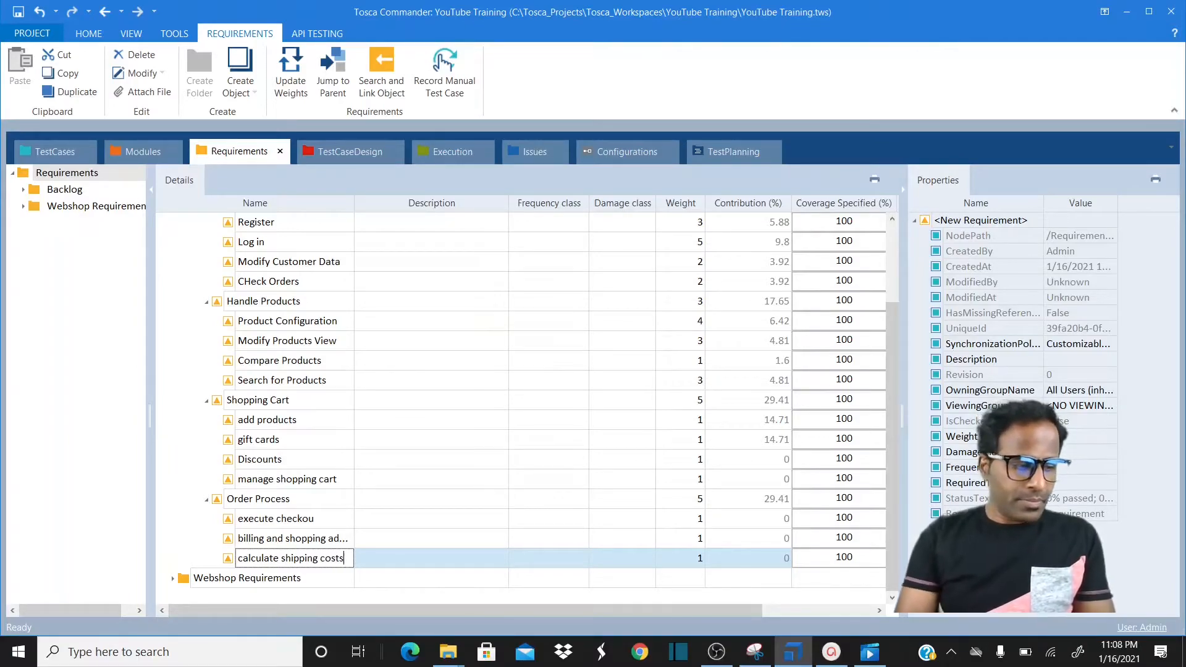
key("Return")
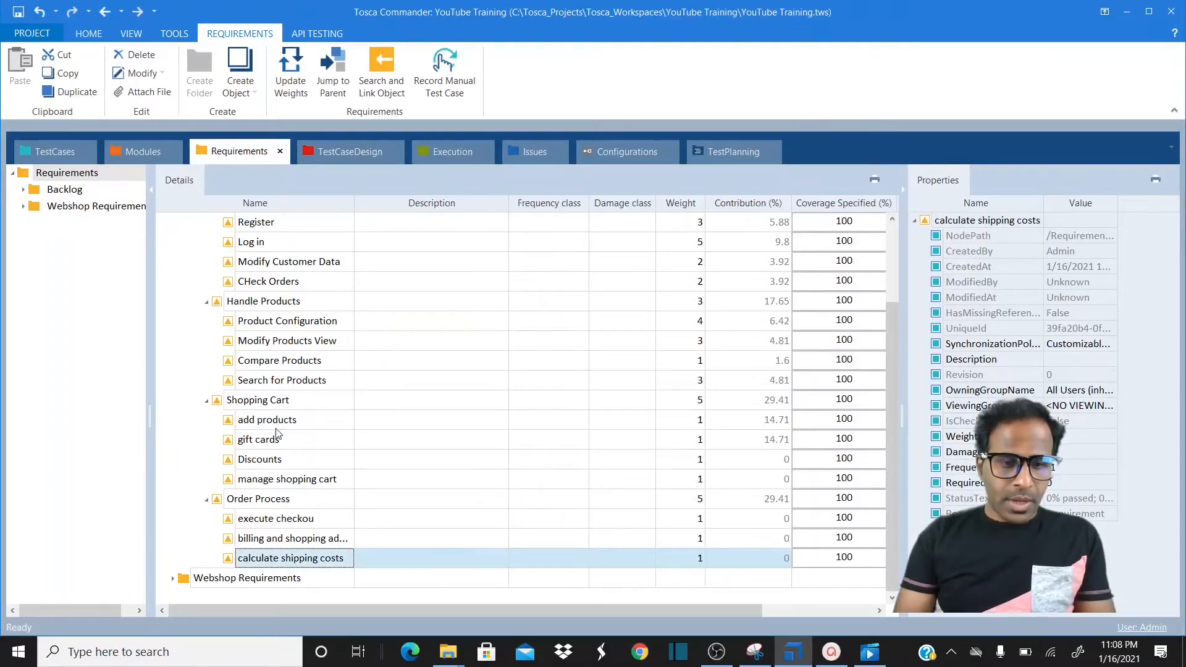
- Add a requirement named "payment methods" under Order Process
left_click(272, 497)
right_click(272, 494)
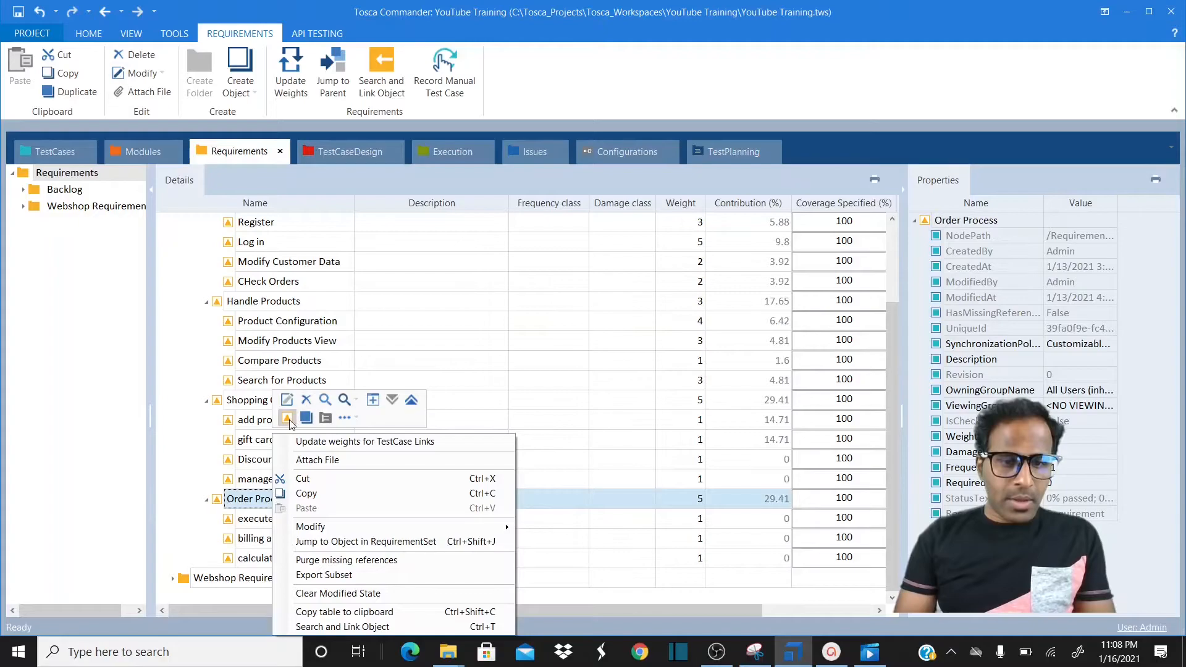
left_click(288, 419)
type("pa")
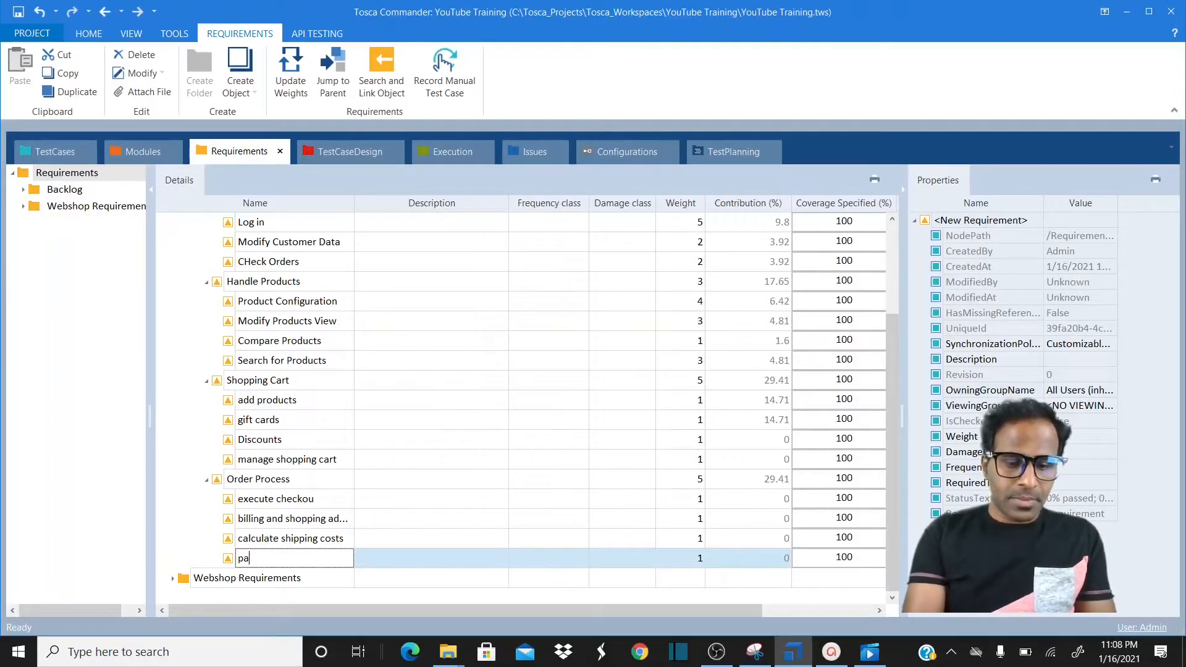
type("ymen")
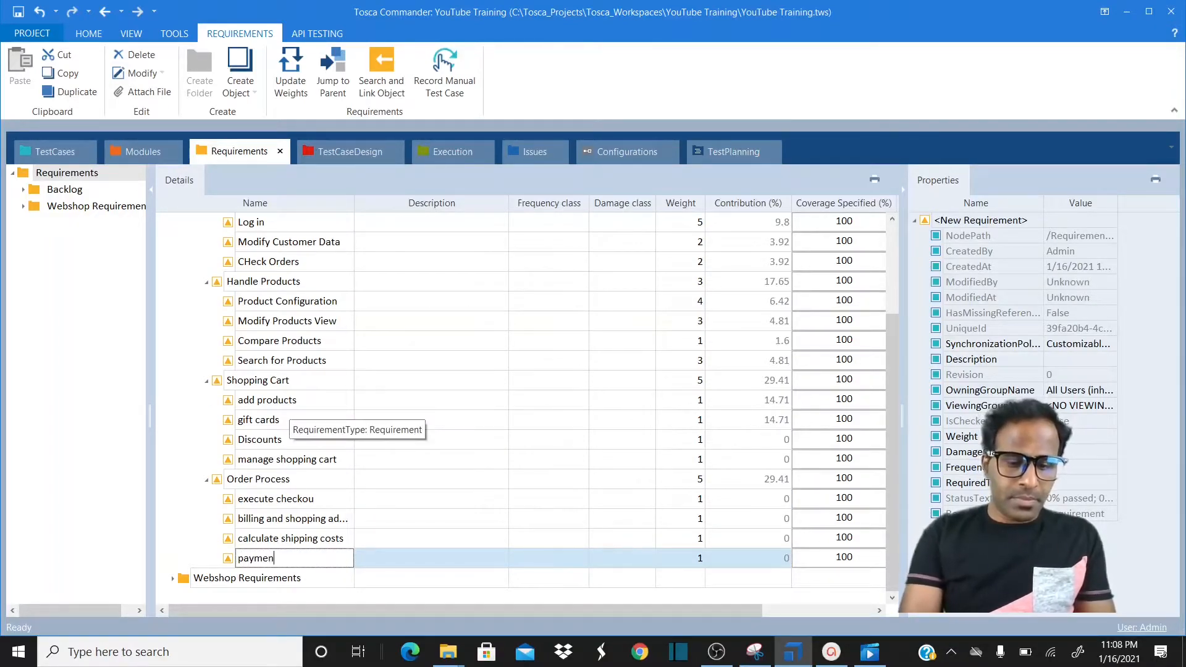
type("t methods")
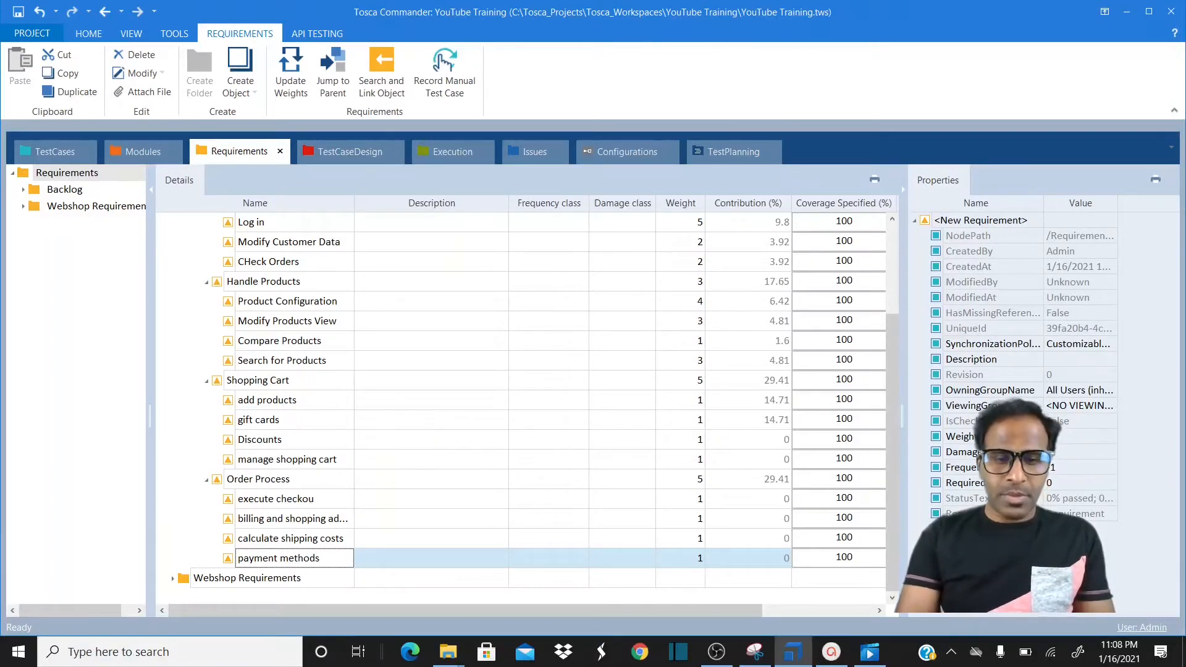
key("Return")
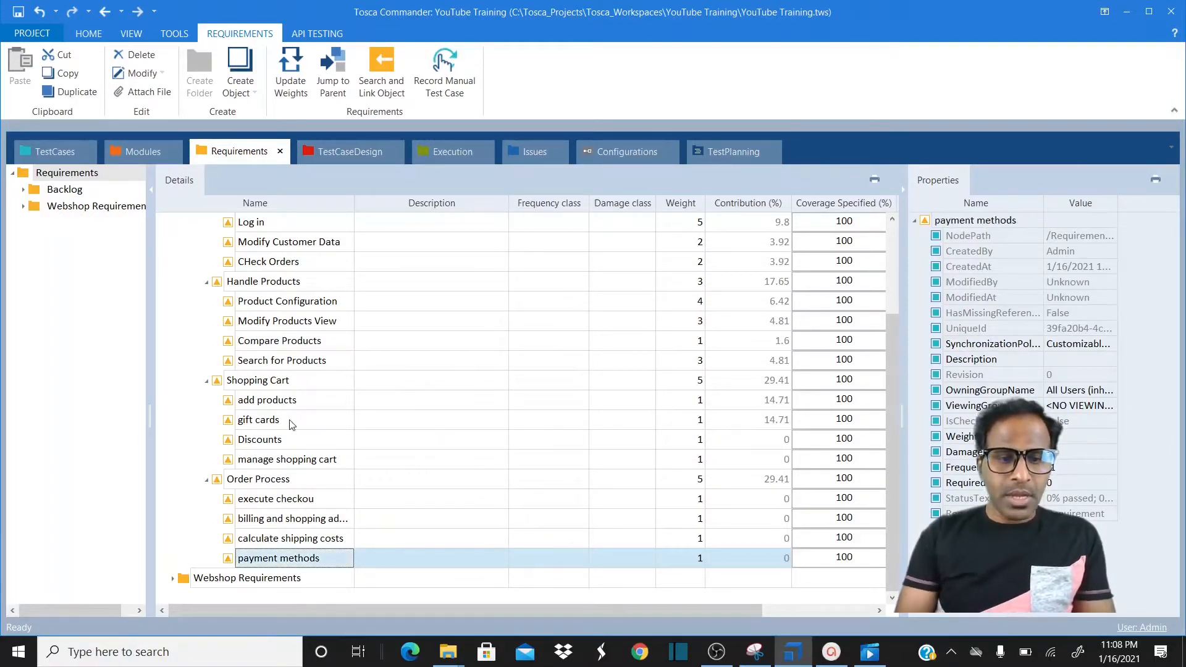
- Collapse Customer Tasks, Handle Products, Shopping Cart and Order Process so only the main requirements under Demo Web Shop are listed
left_click(891, 241)
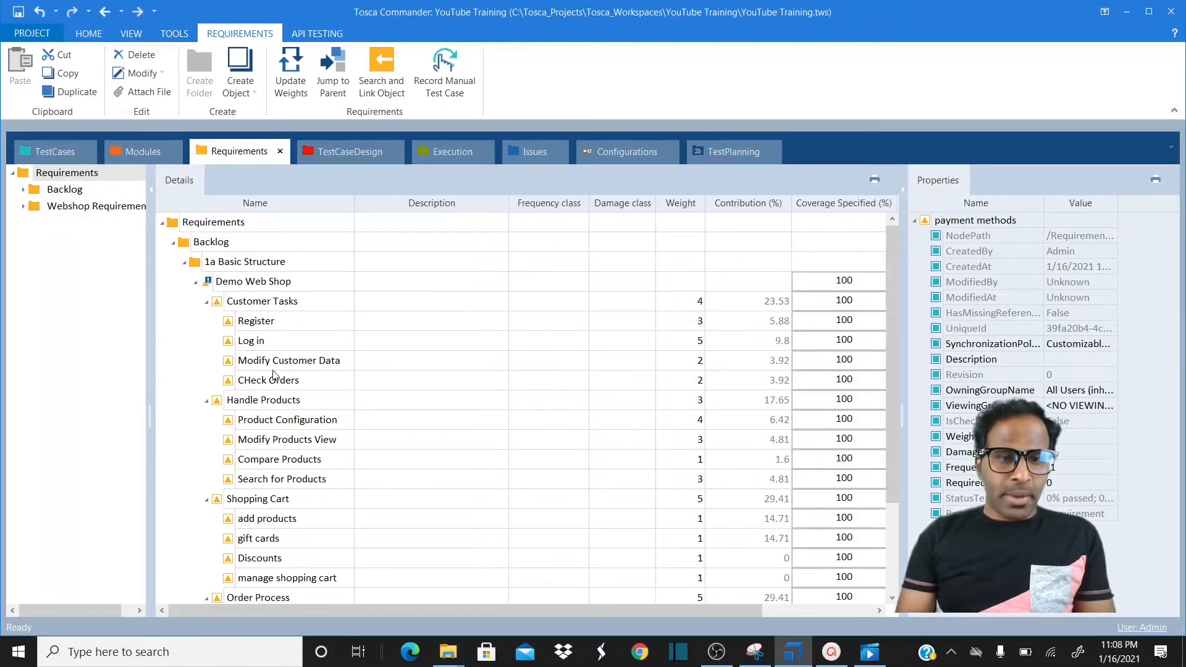
left_click(893, 557)
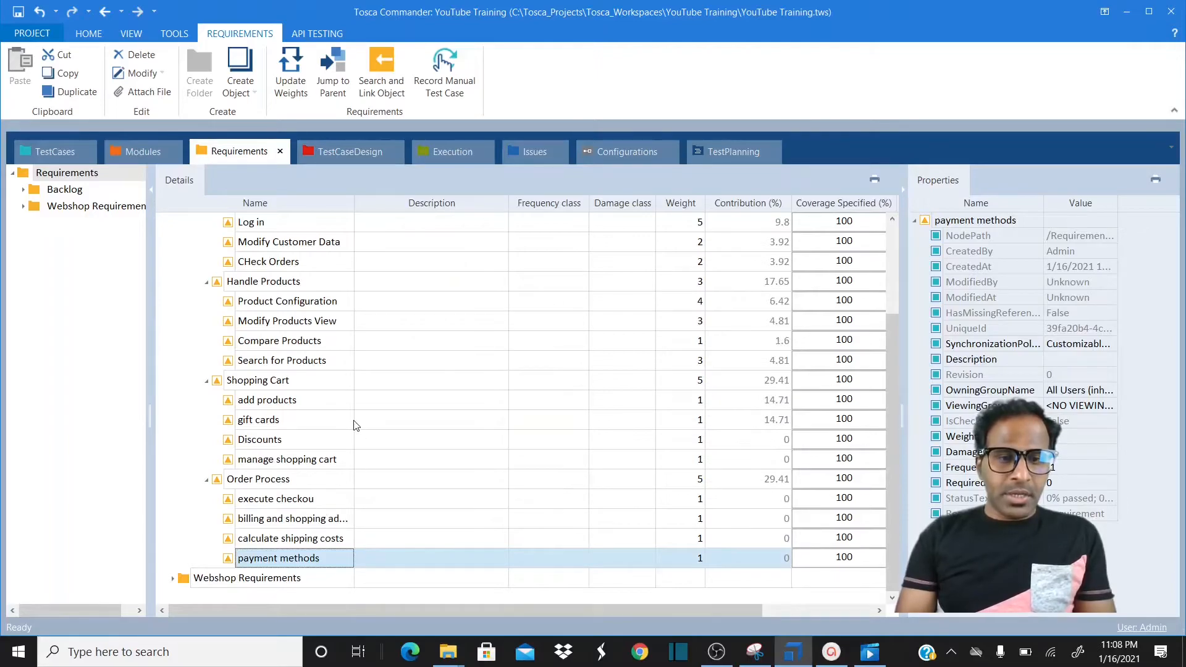
left_click(892, 242)
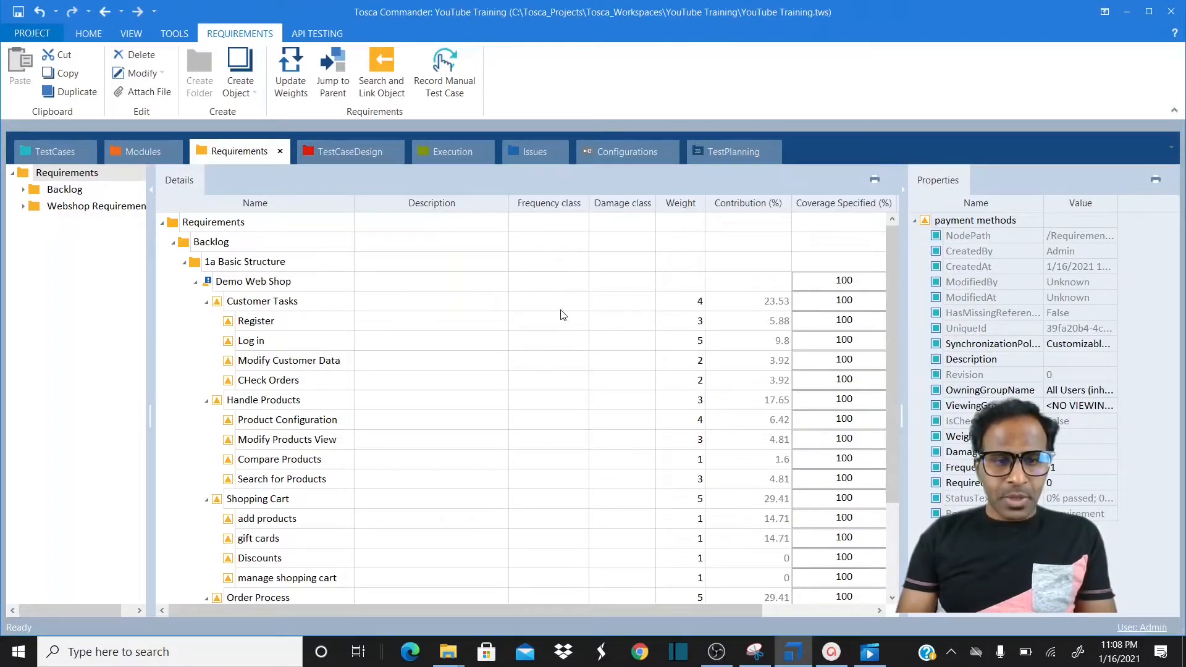
left_click(207, 304)
left_click(208, 322)
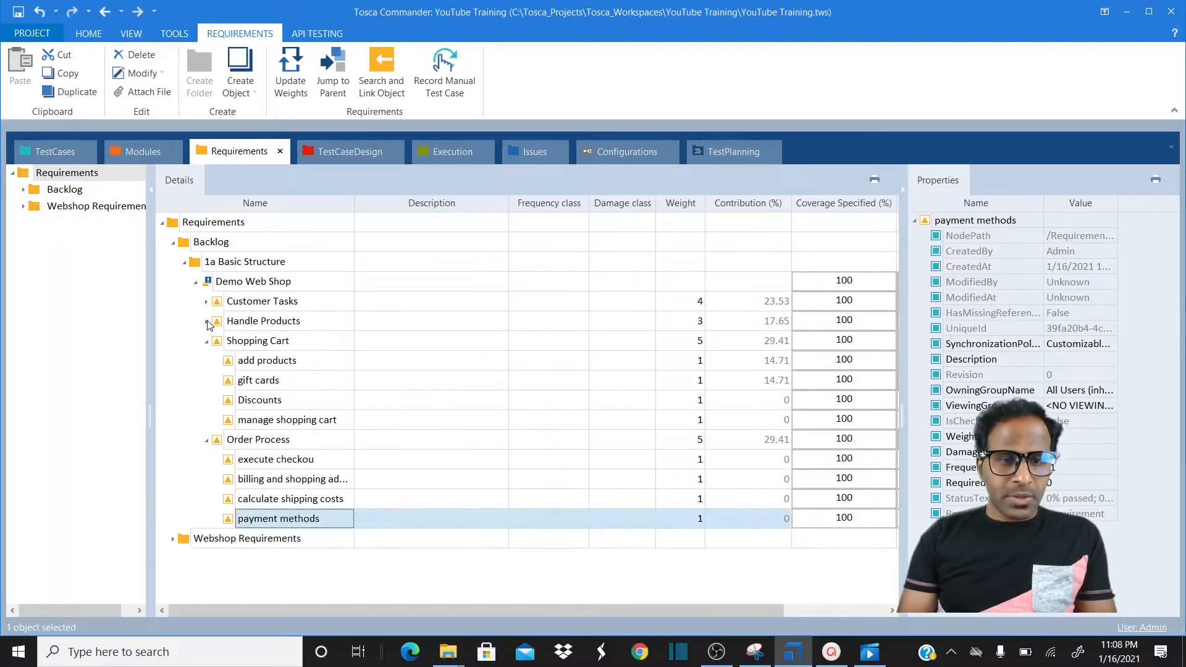
left_click(207, 341)
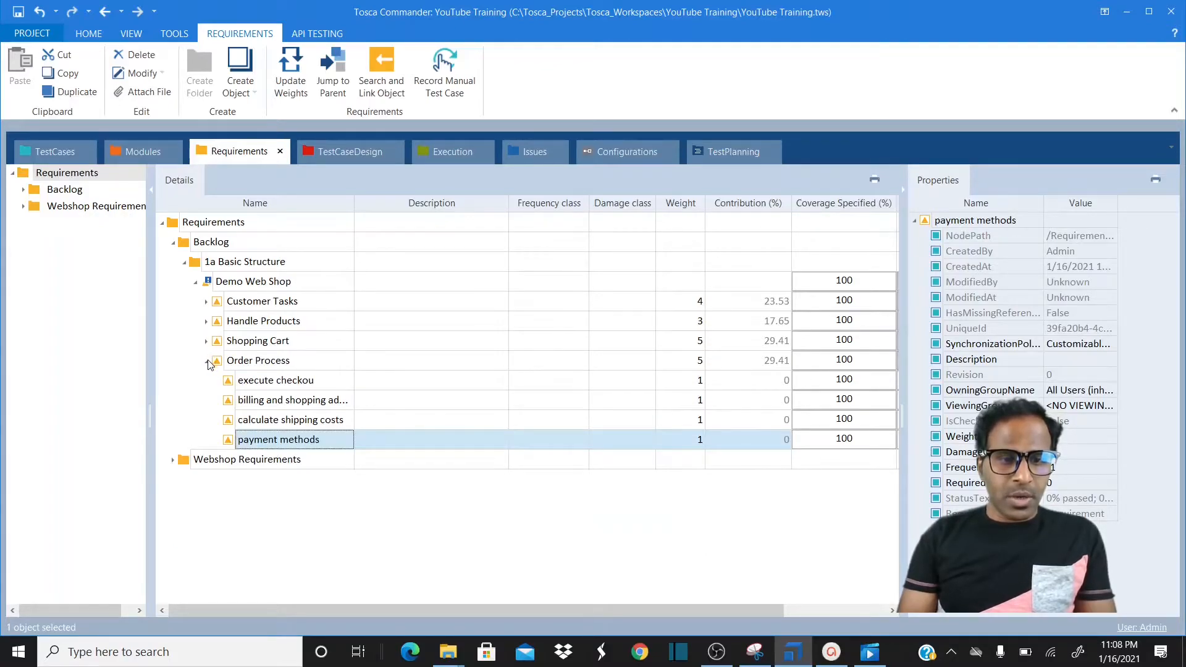
left_click(208, 362)
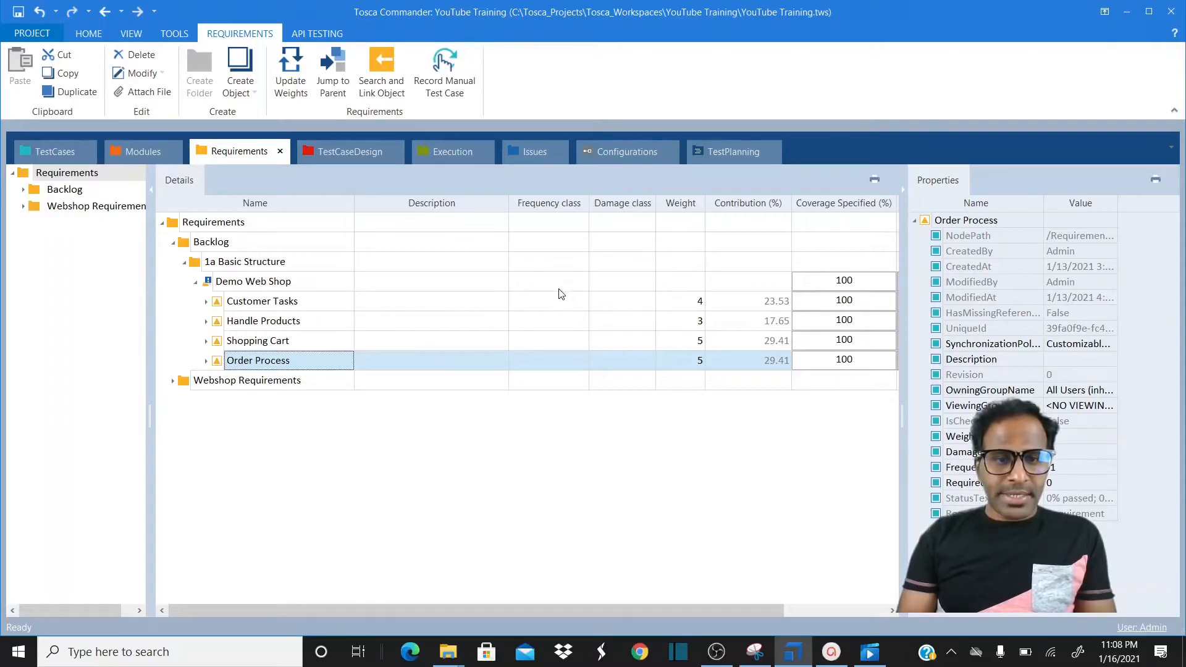
- Set the frequency class and the damage class of Customer Tasks both to 4
left_click(554, 304)
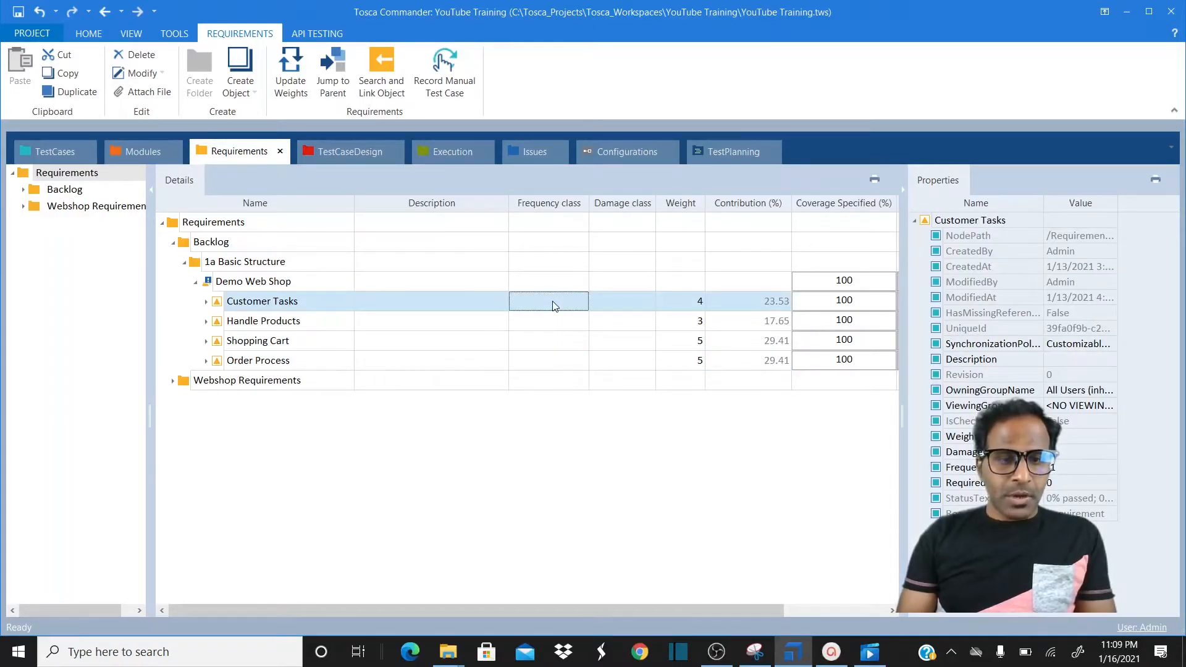
left_click(553, 302)
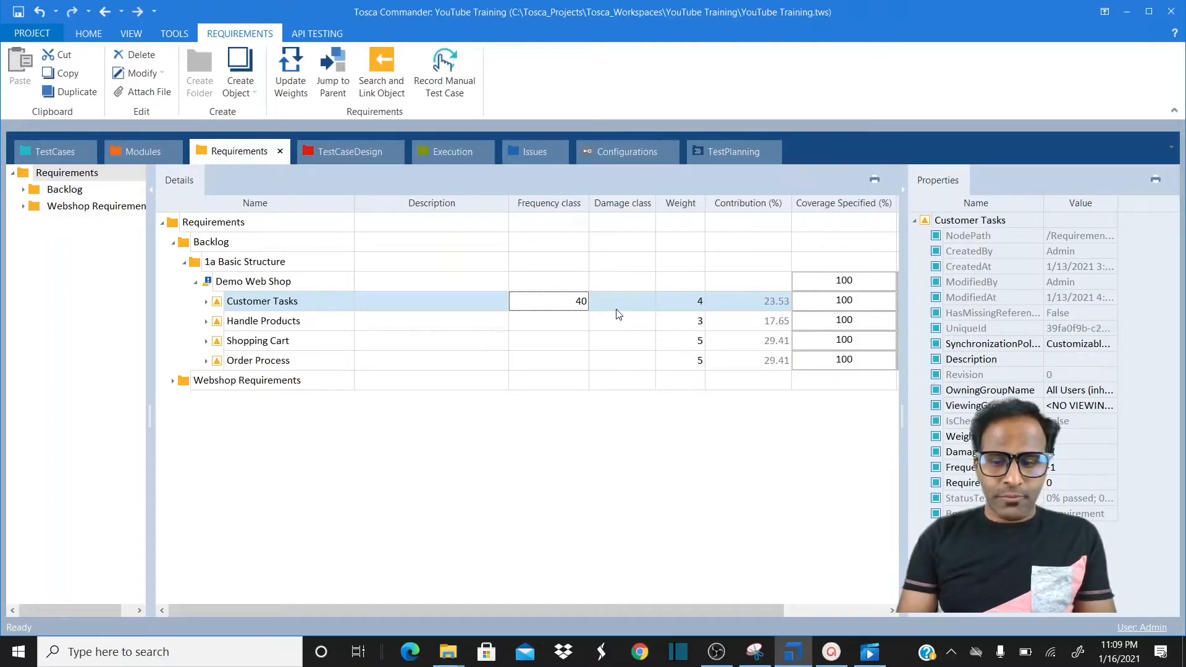
type("4")
left_click(645, 303)
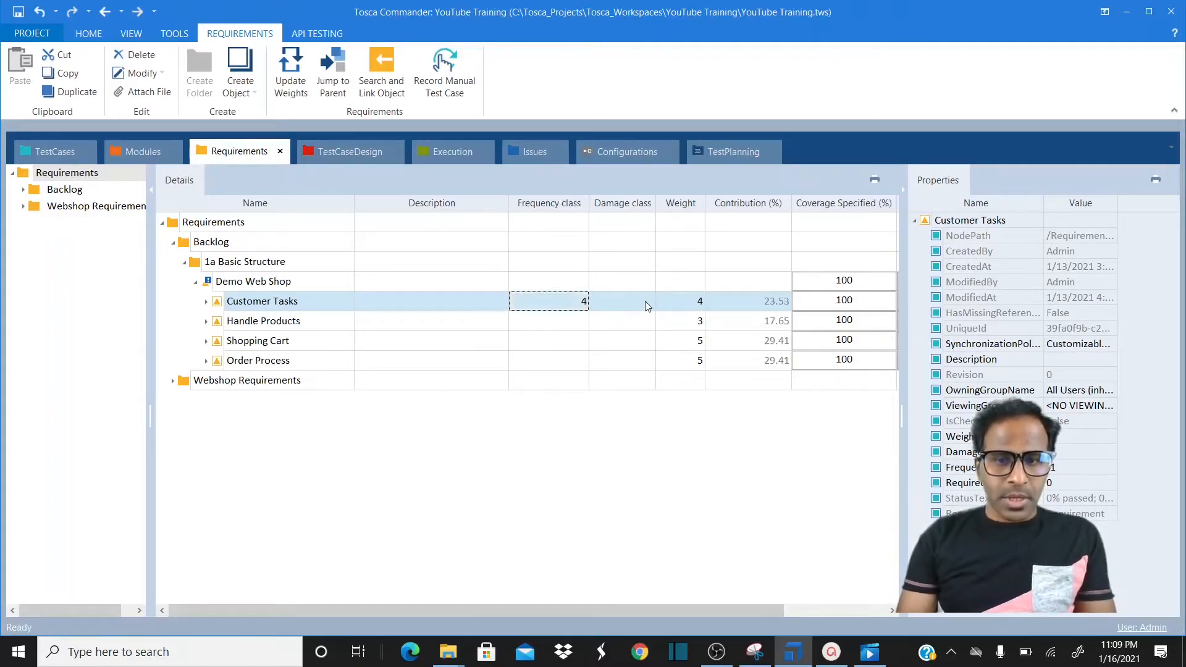
left_click(646, 302)
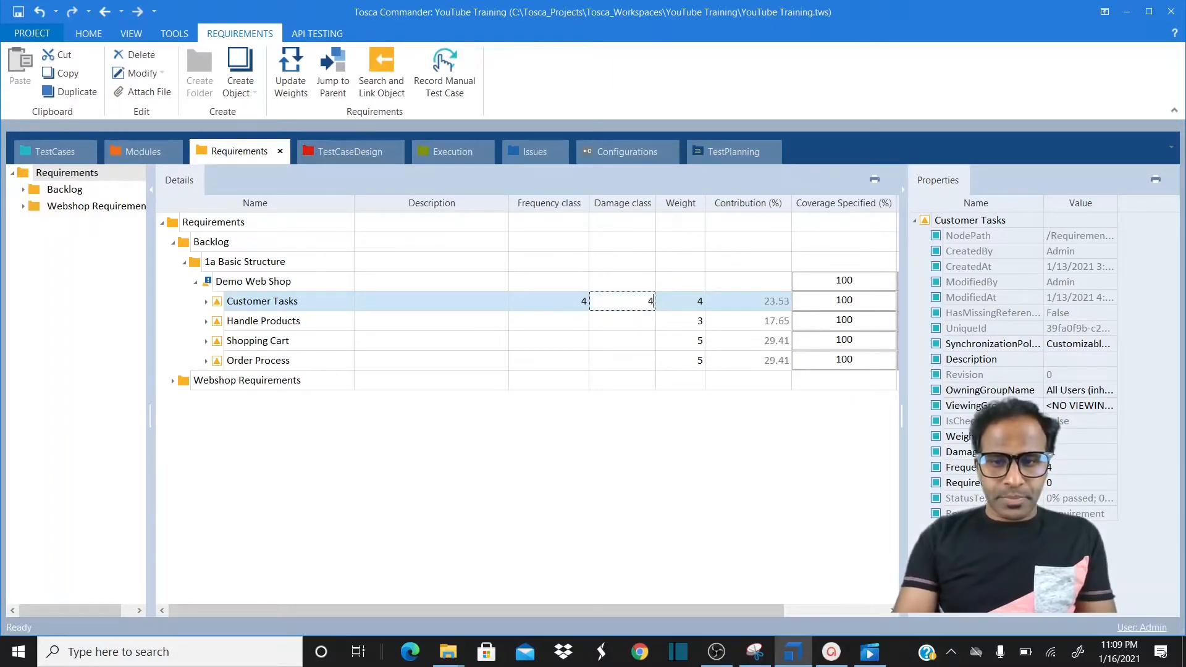
- Set the frequency class of Handle Products to 3 and its damage class to 4
left_click(576, 322)
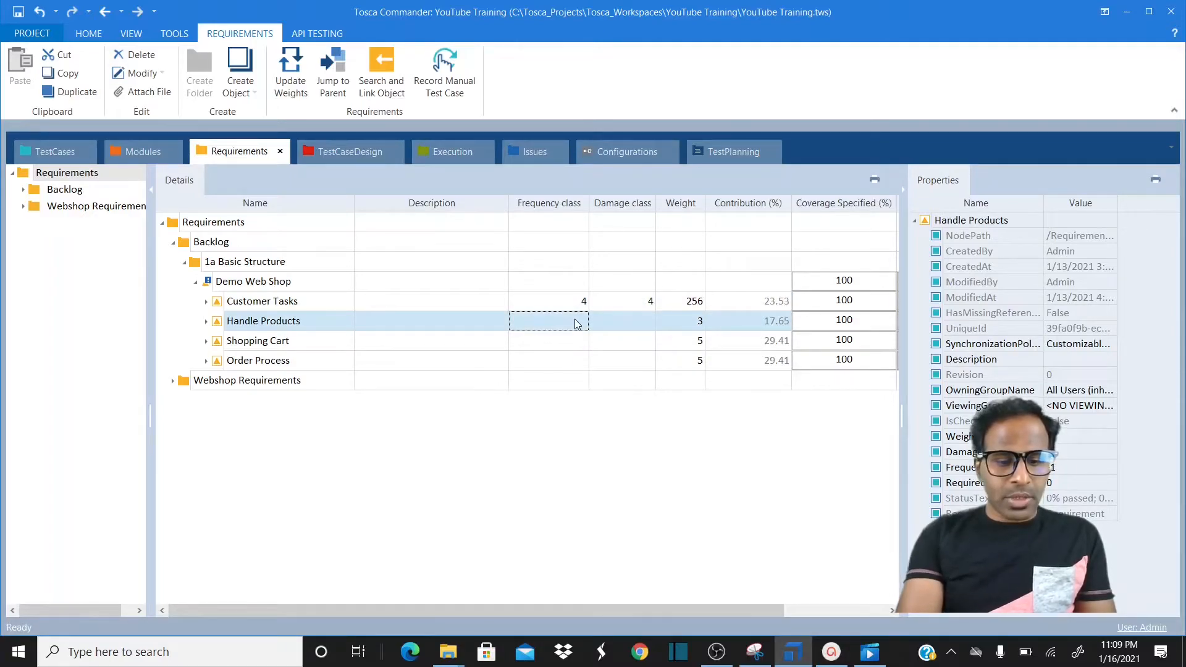
type("3")
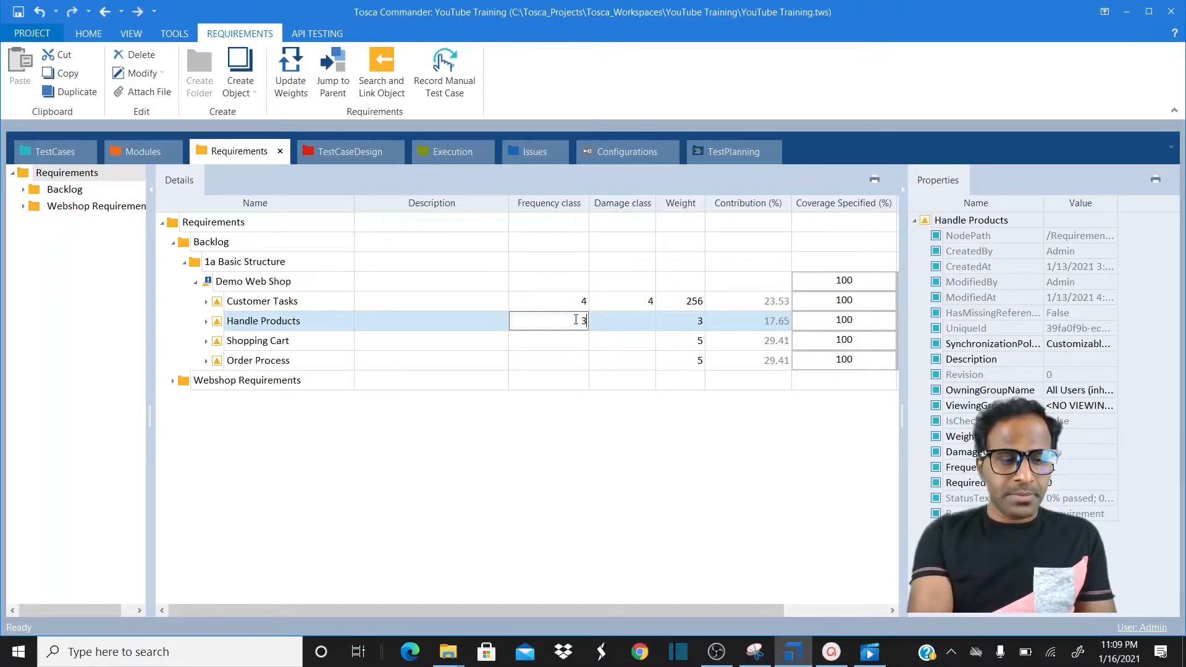
key("Tab")
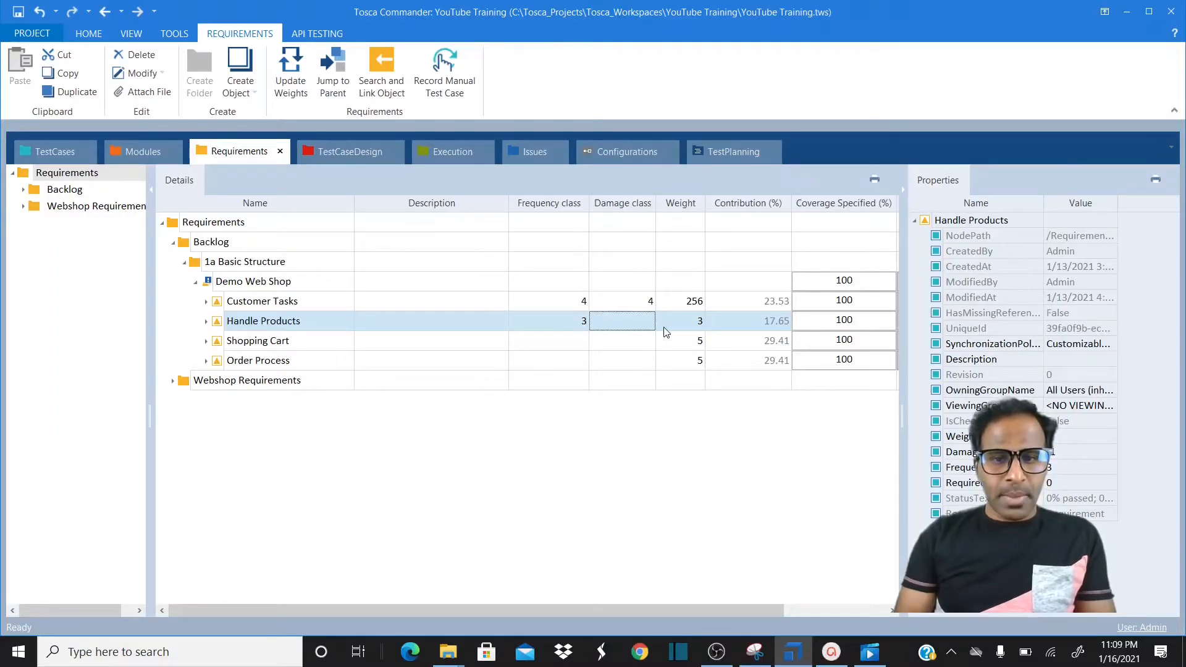
type("4")
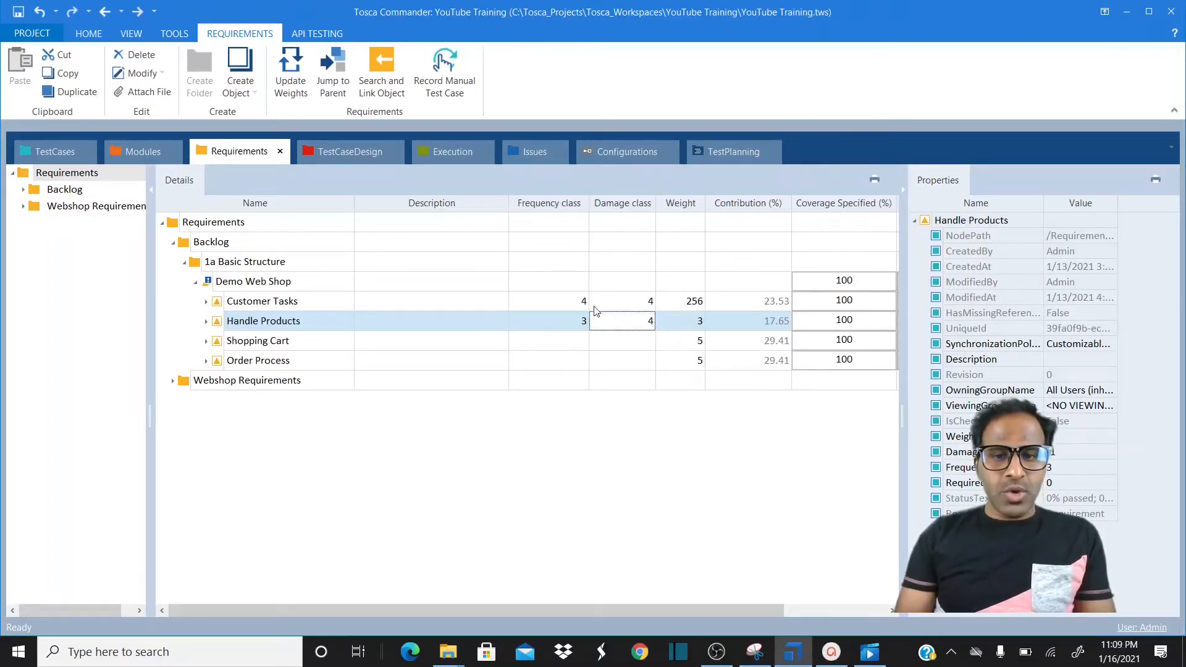
left_click(567, 302)
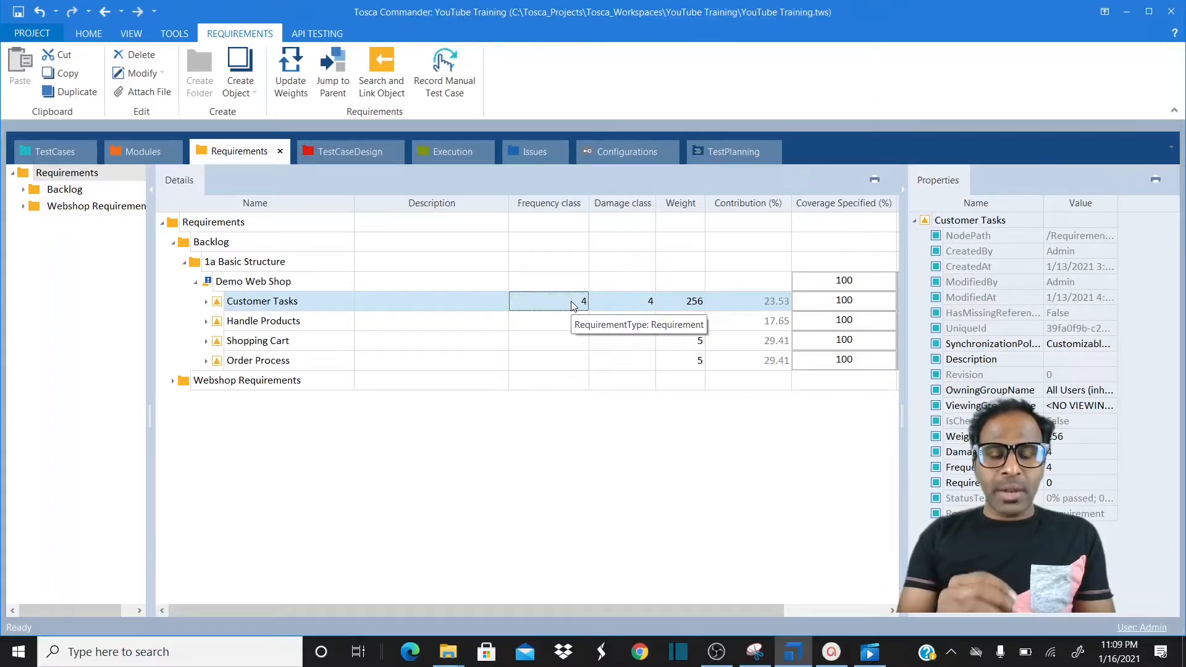
left_click(623, 302)
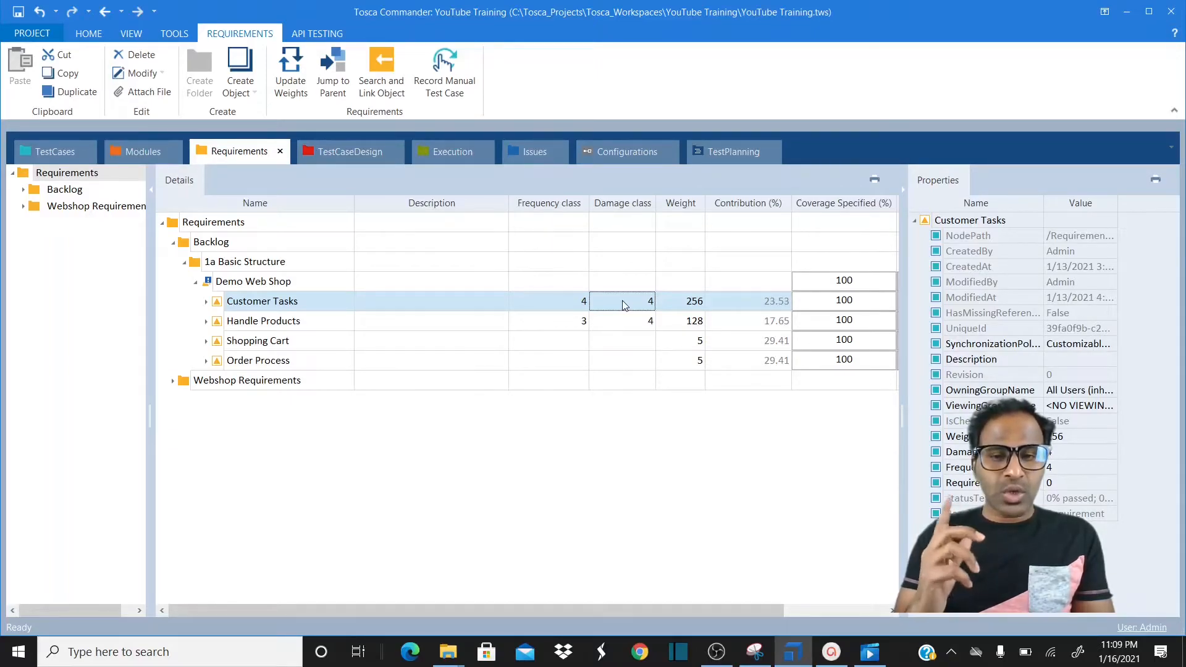
- Set the frequency class and the damage class of Shopping Cart both to 5
left_click(565, 347)
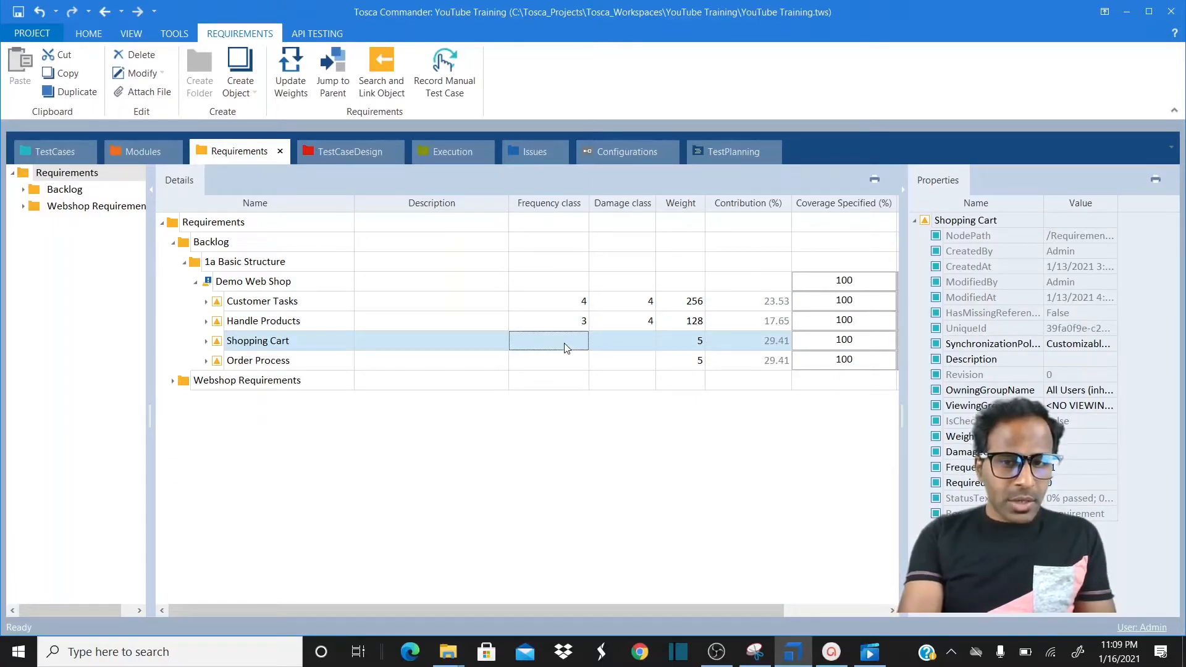
type("5")
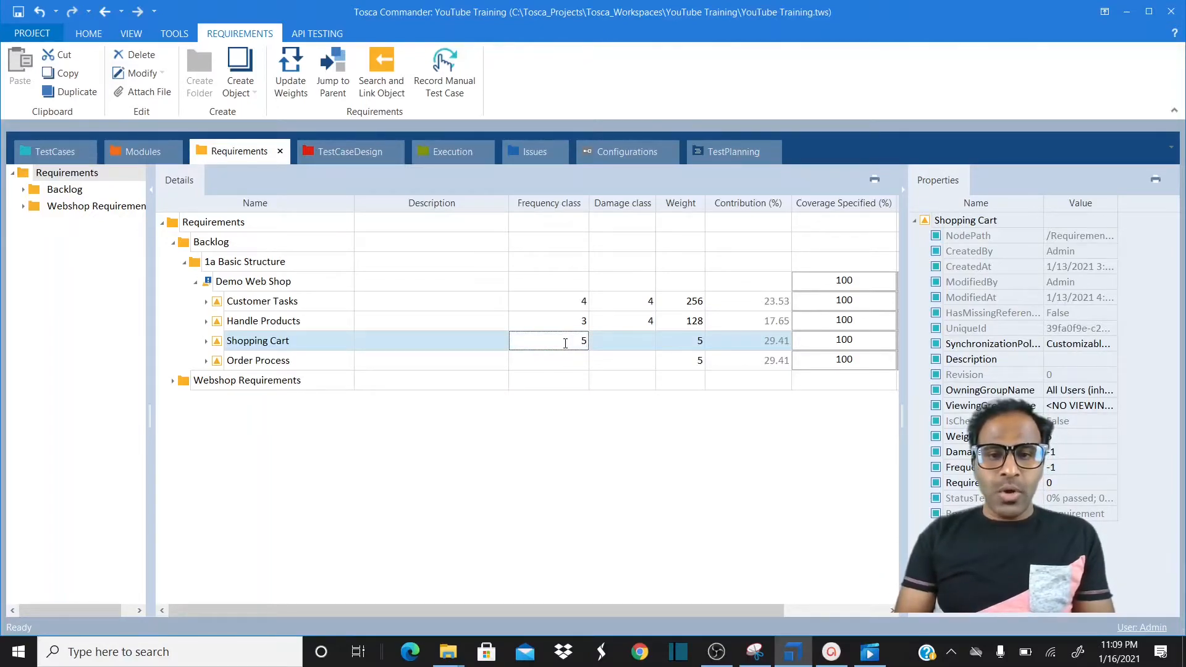
left_click(646, 349)
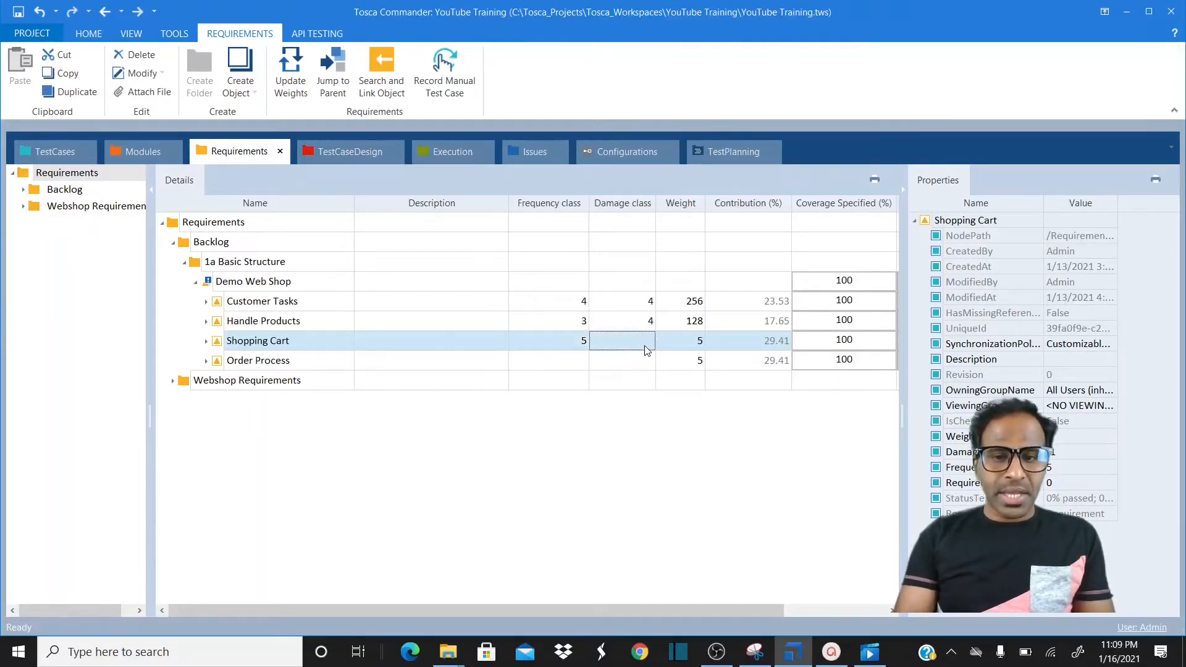
type("5")
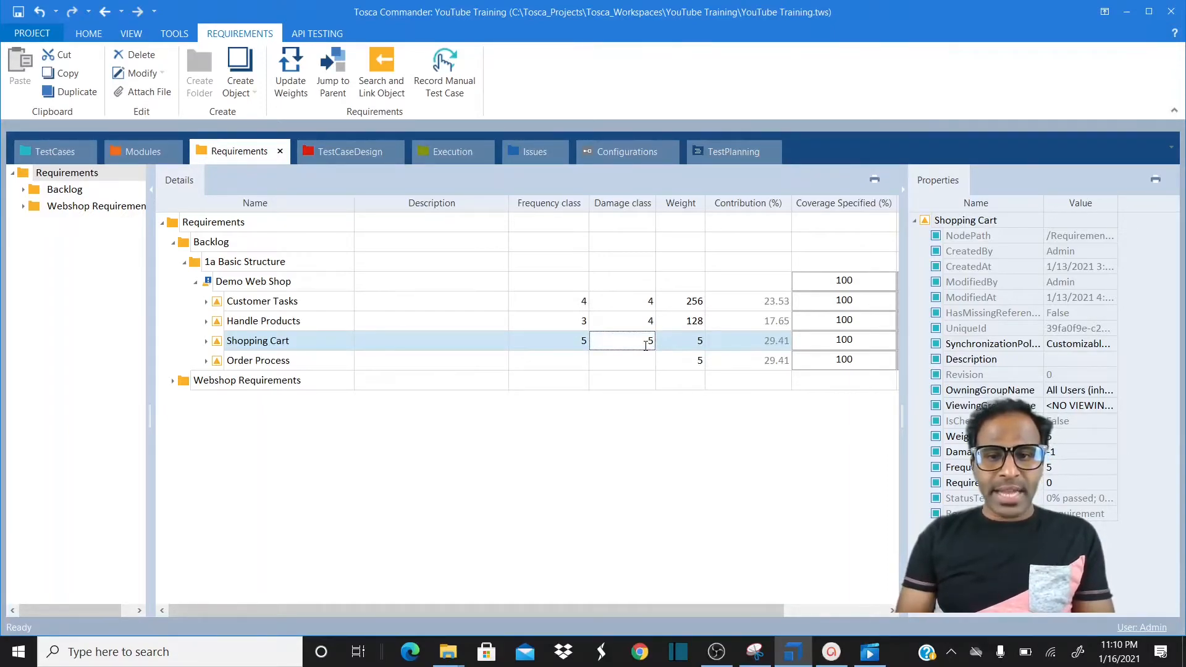
left_click(579, 367)
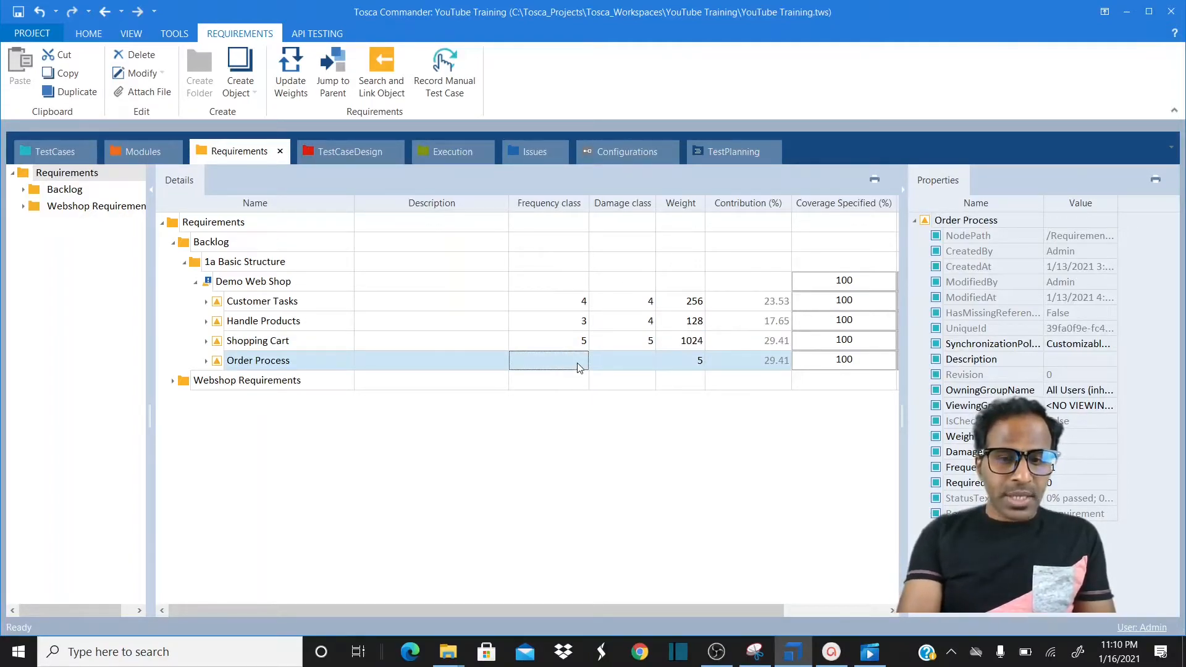
- Set the frequency class and the damage class of Order Process both to 5
type("5")
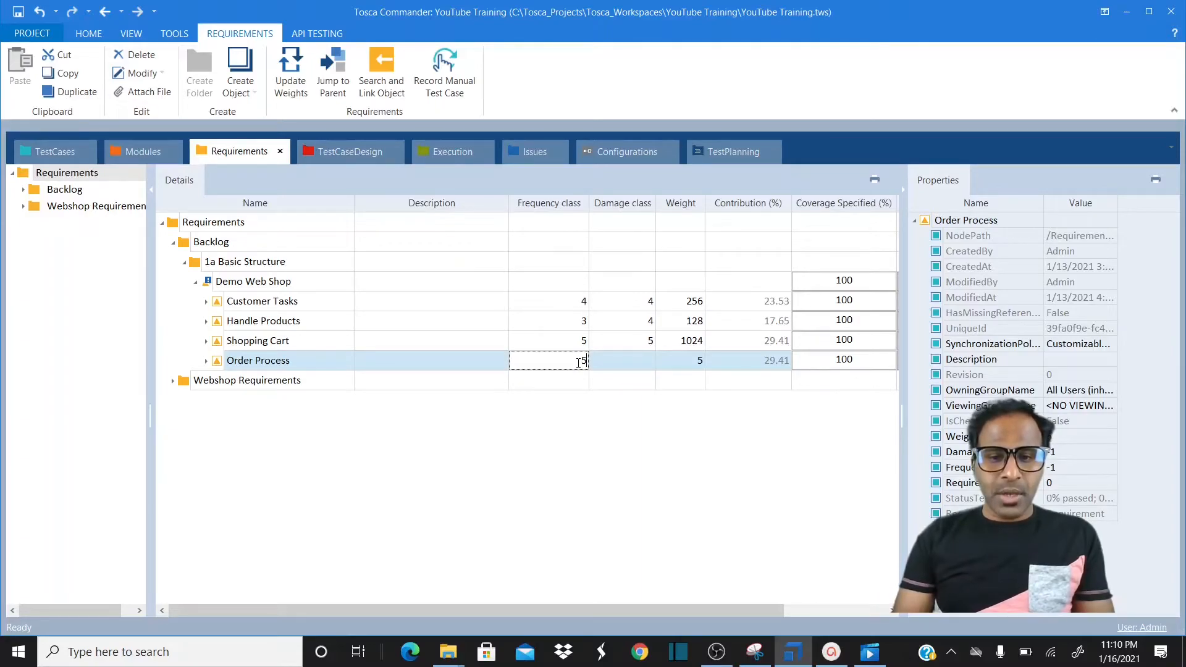
left_click(641, 365)
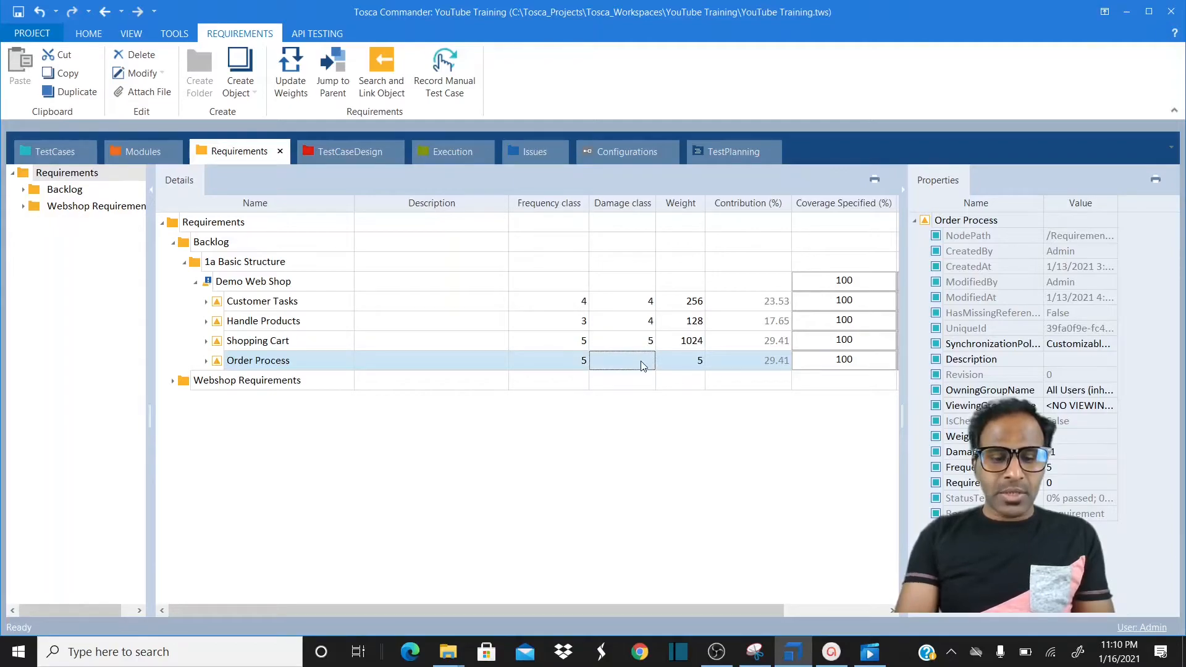
type("5")
left_click(610, 328)
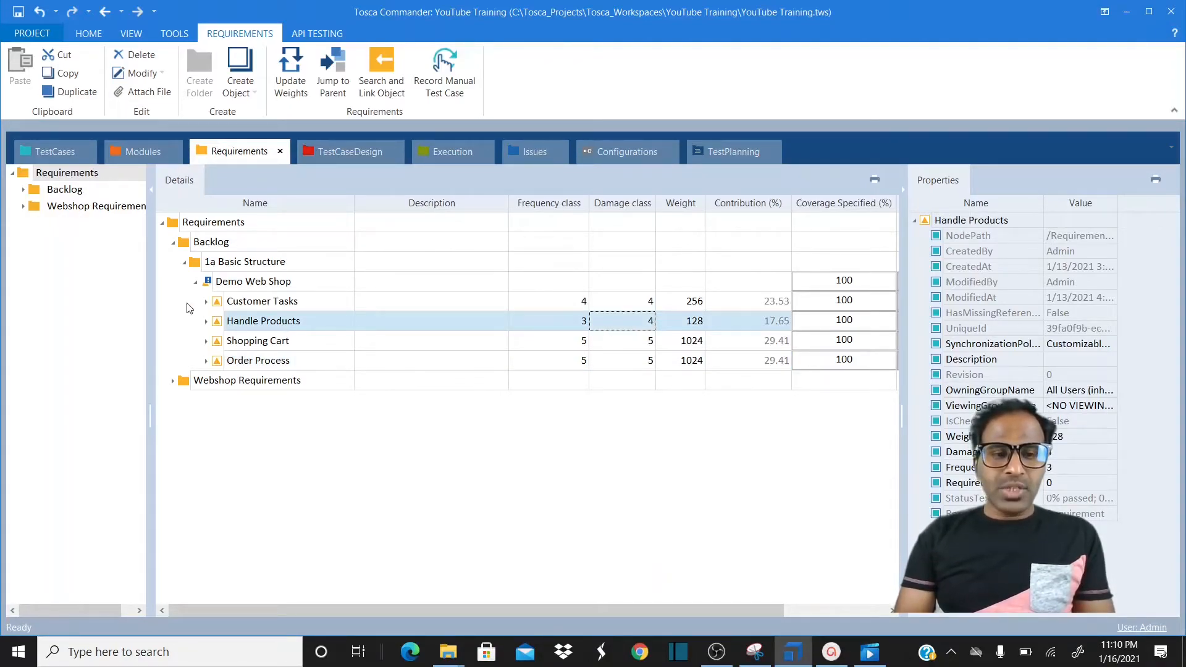
- Compare the class values and weight of Customer Tasks with the damage and frequency base values in the Demo Web Shop properties
left_click(580, 302)
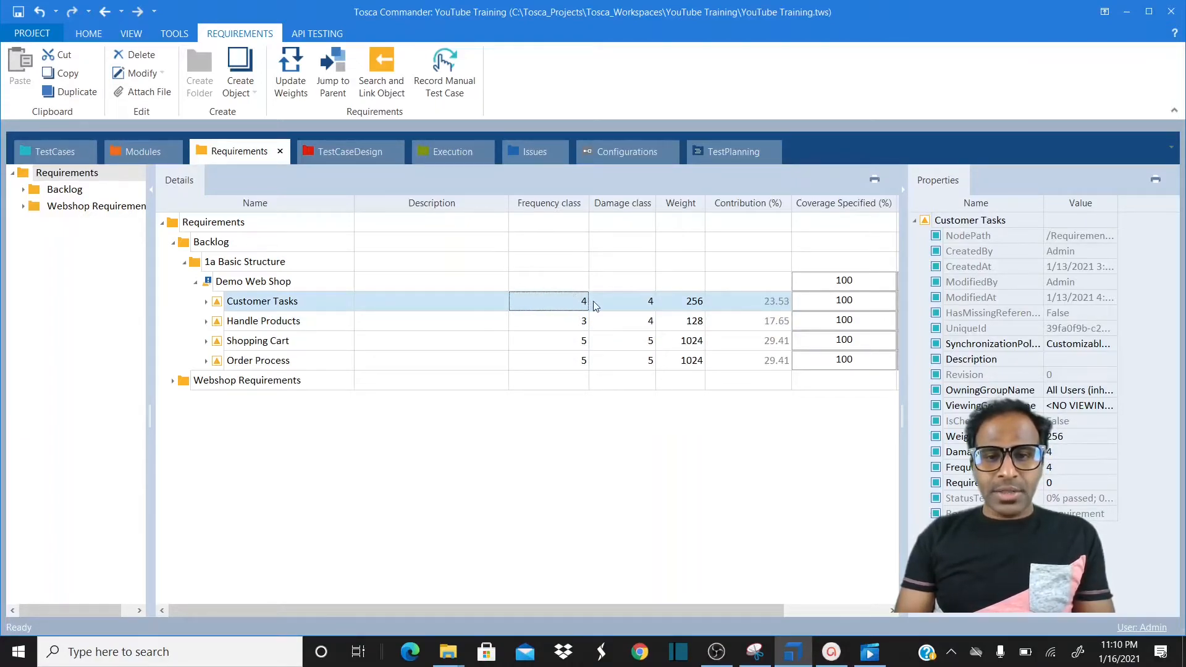
left_click(622, 304)
left_click(687, 305)
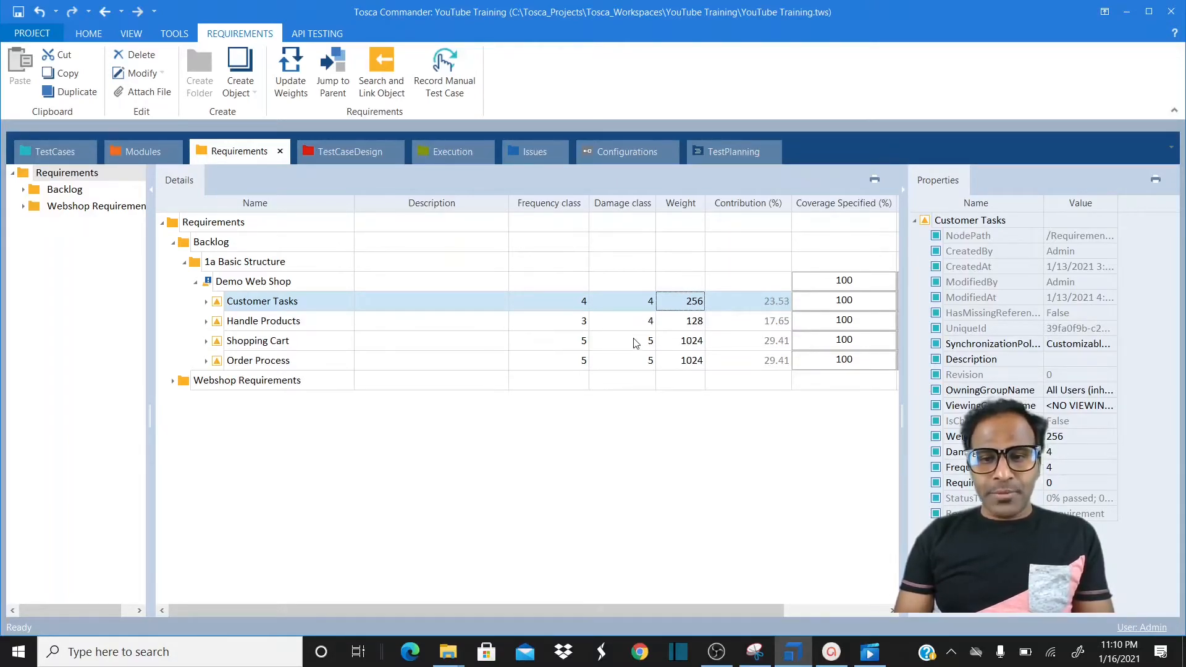
left_click(476, 281)
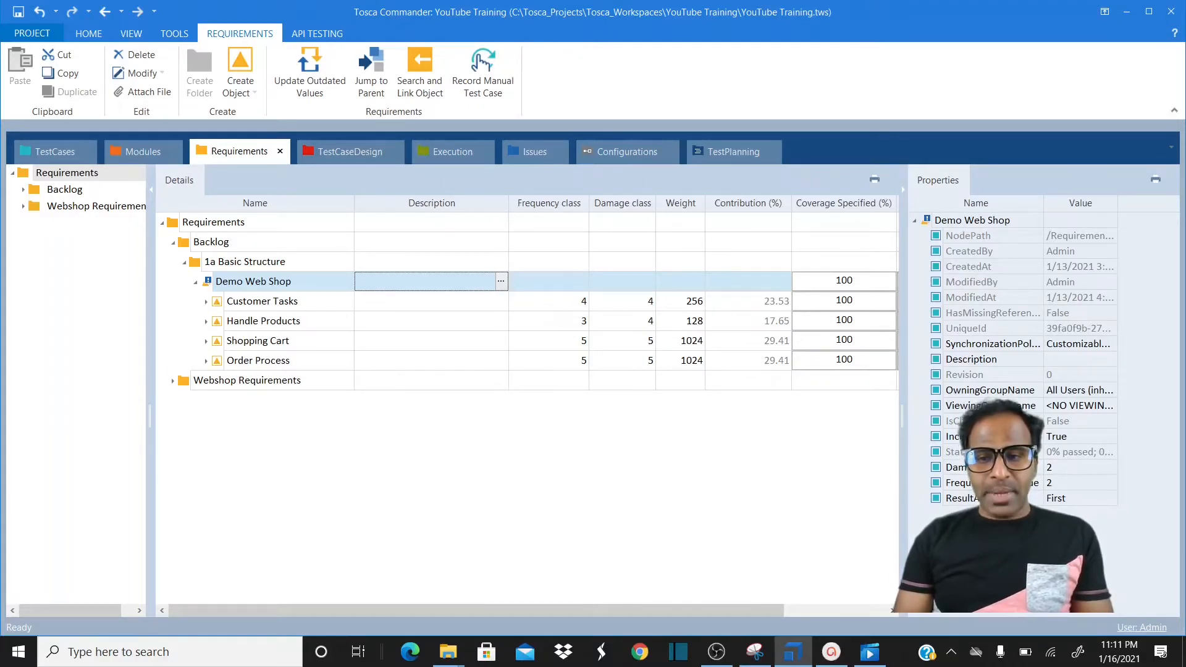
left_click(1001, 468)
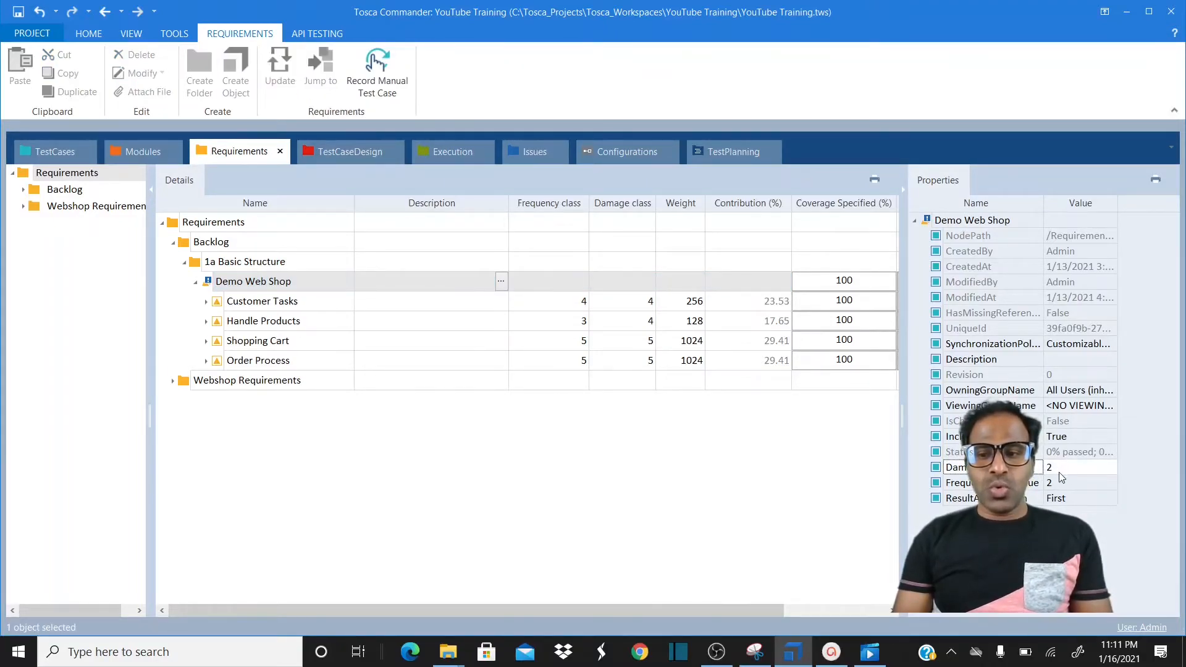
left_click(1002, 483)
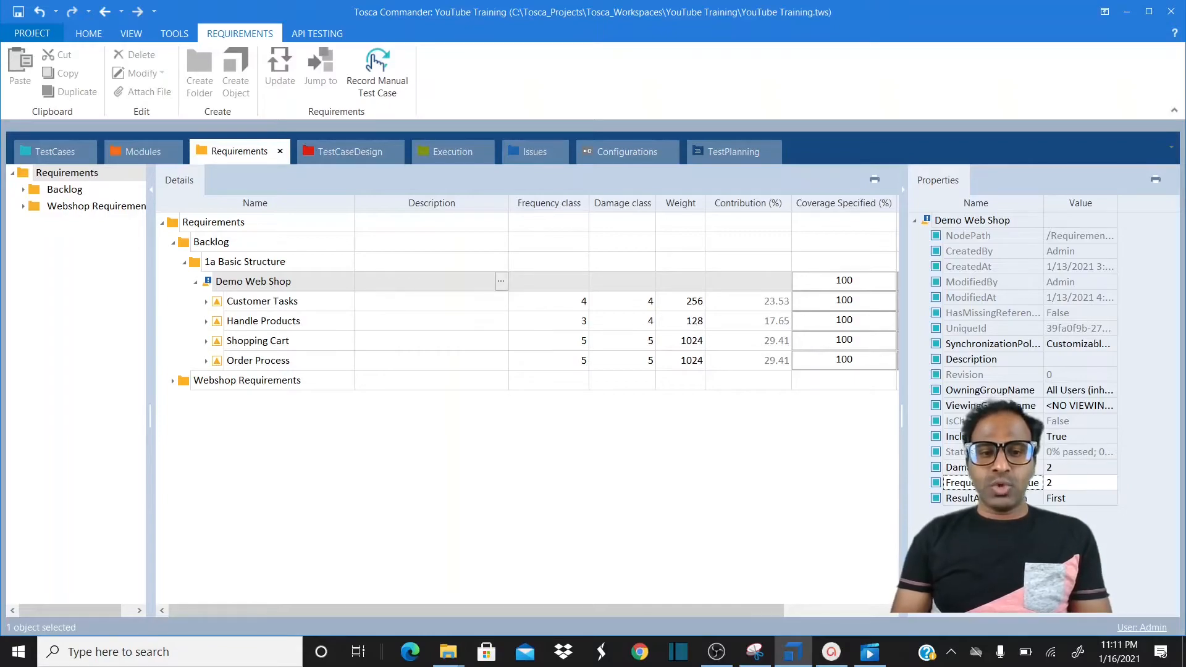
left_click(553, 302)
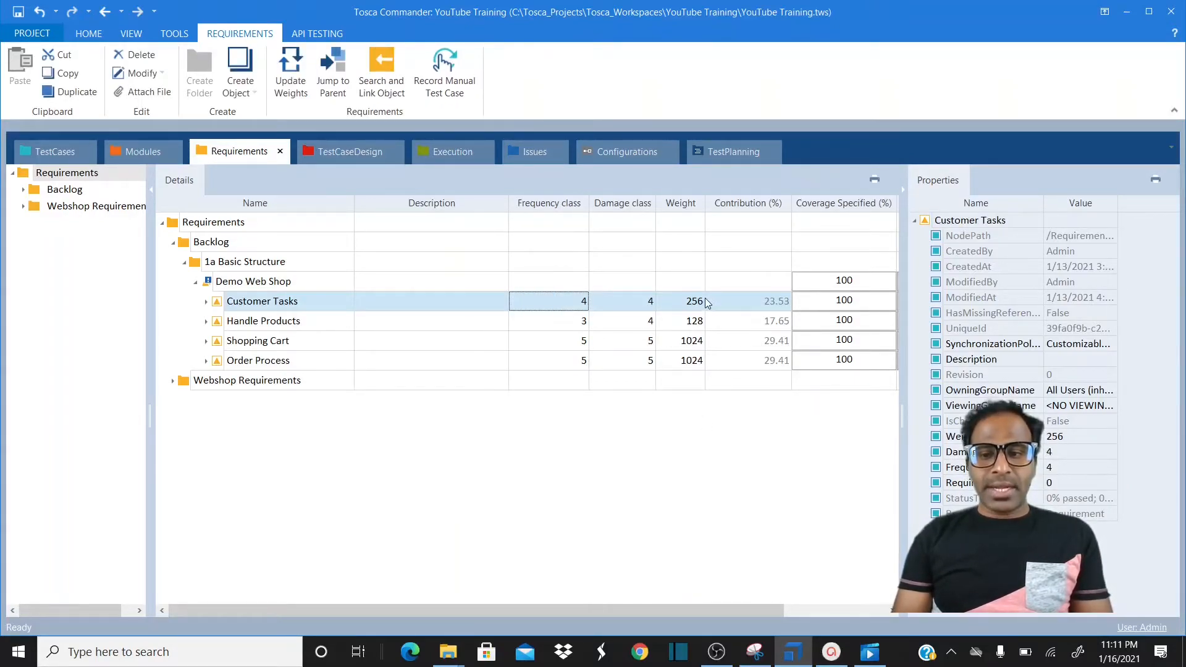
left_click(562, 284)
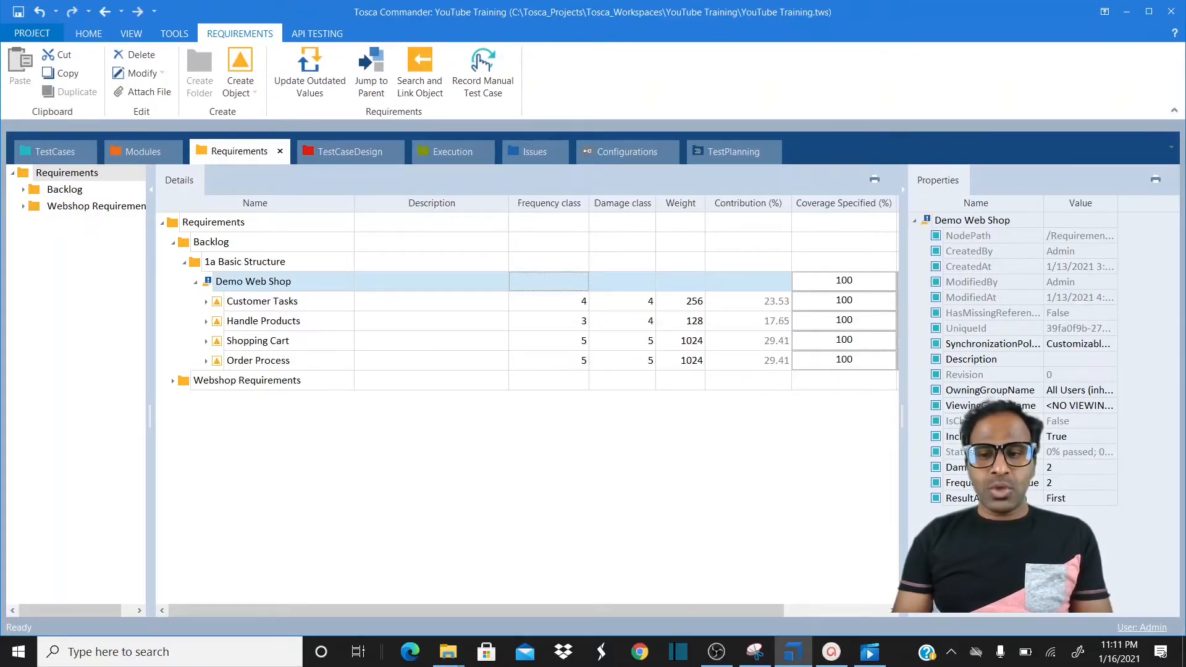
left_click(581, 302)
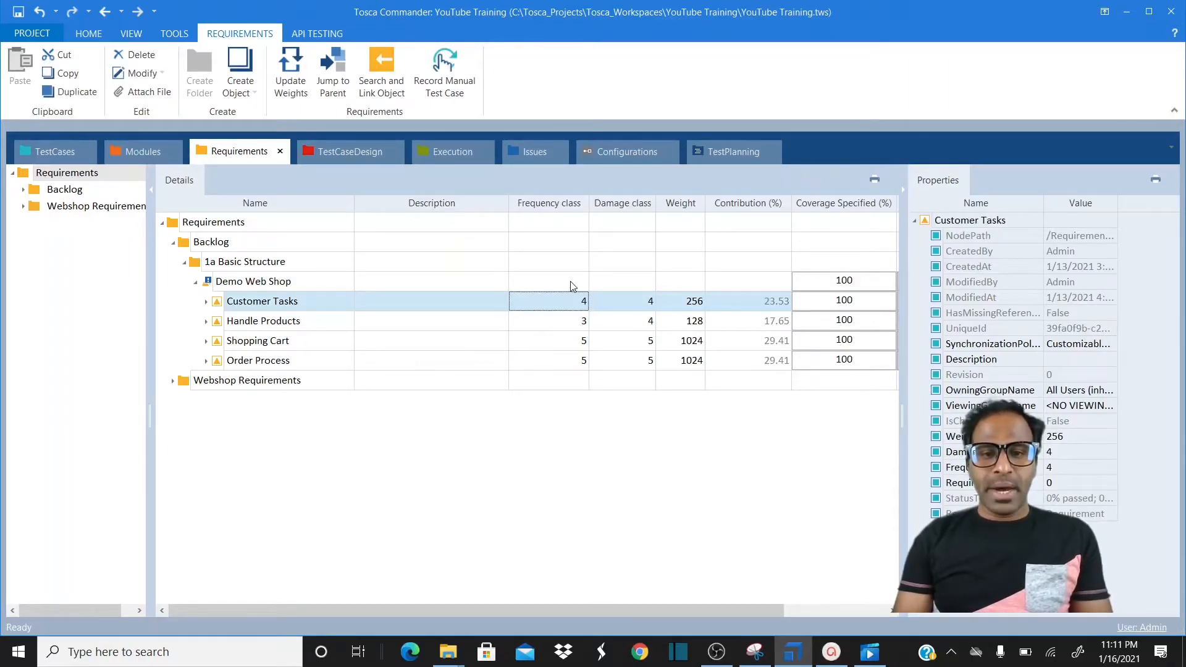
left_click(570, 282)
left_click(1042, 485)
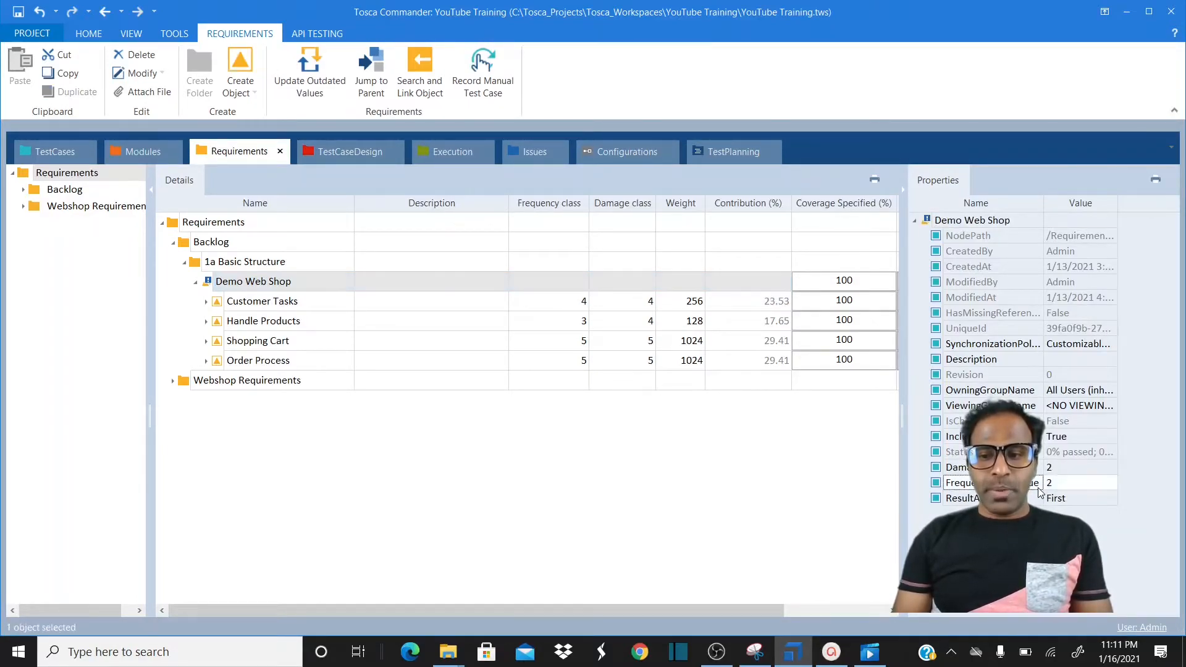
left_click(630, 302)
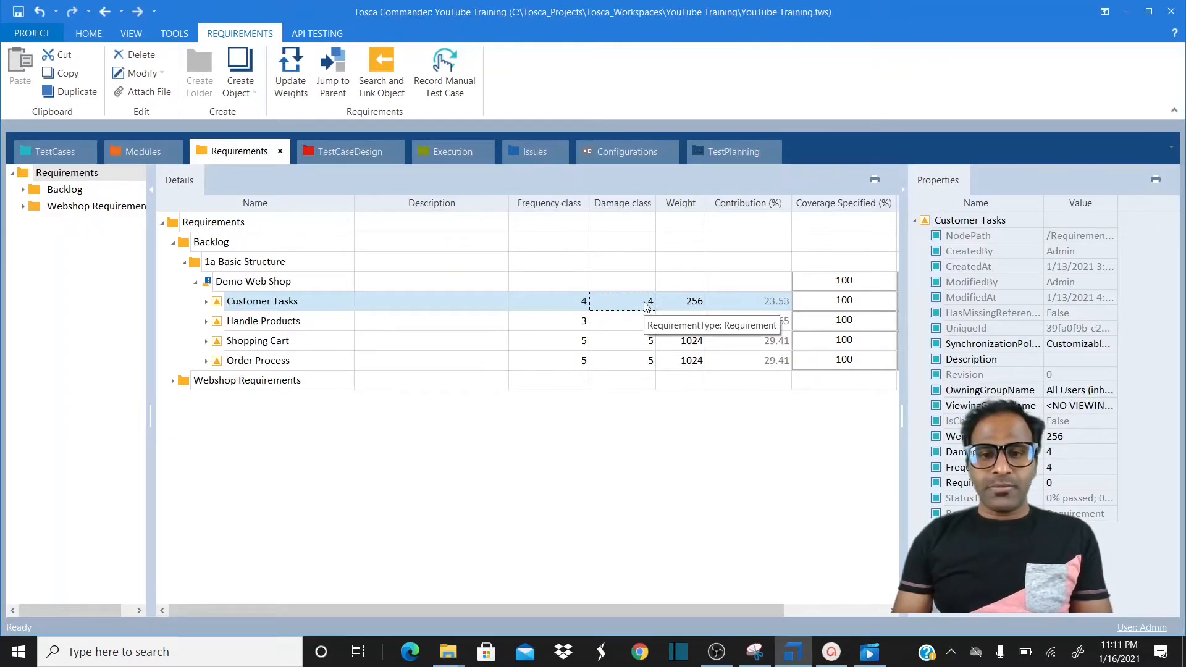
left_click(689, 306)
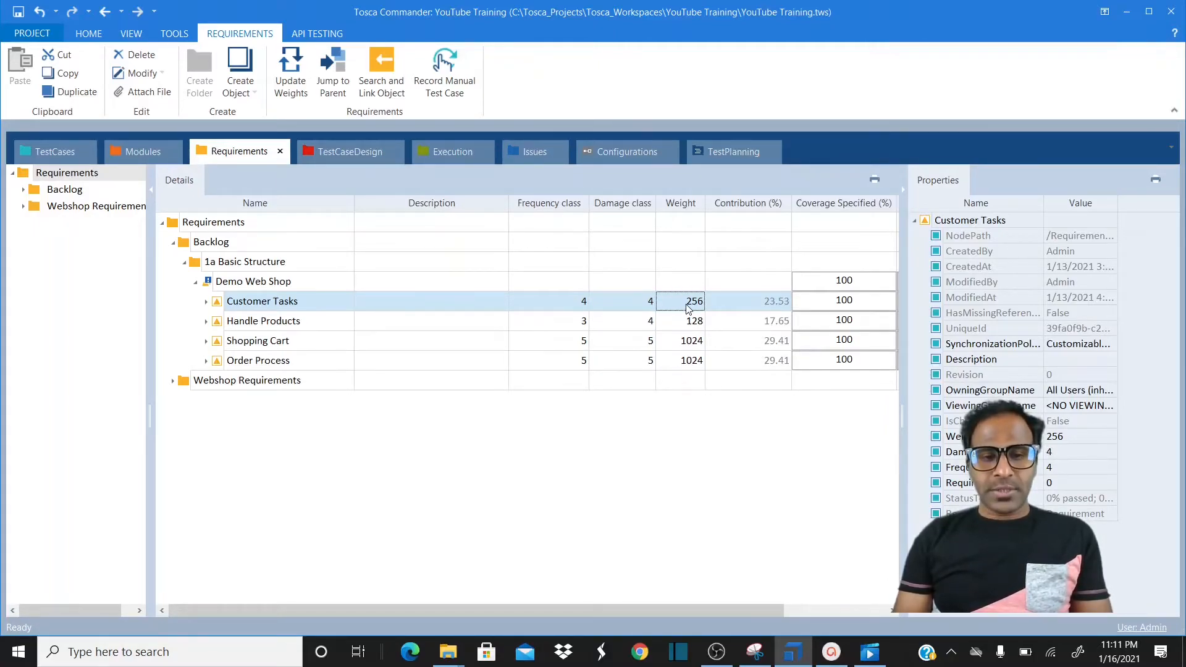
left_click(577, 321)
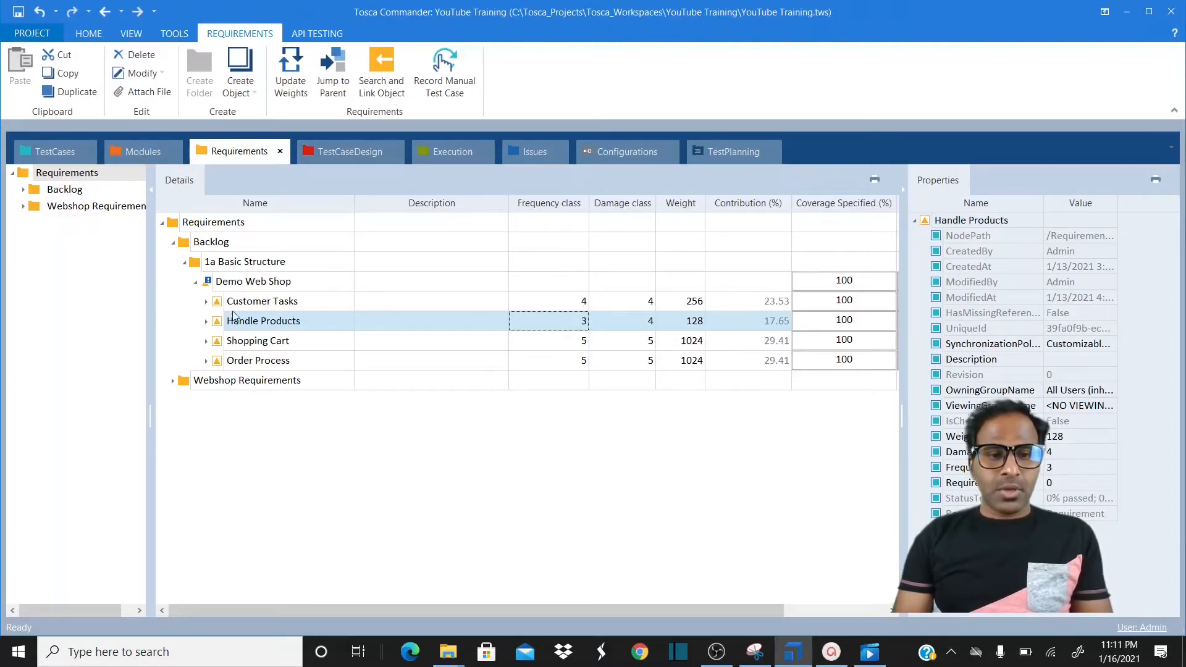
- Expand Customer Tasks and set the frequency class of Register to 3 and its damage class to 4
left_click(206, 302)
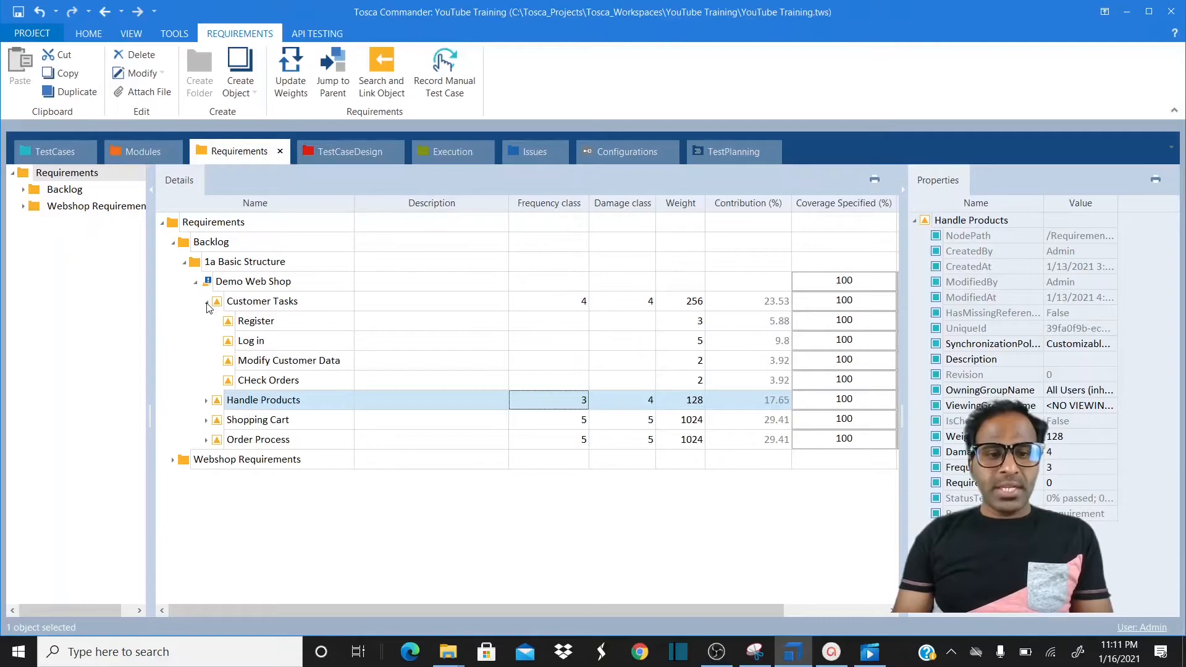
left_click(585, 328)
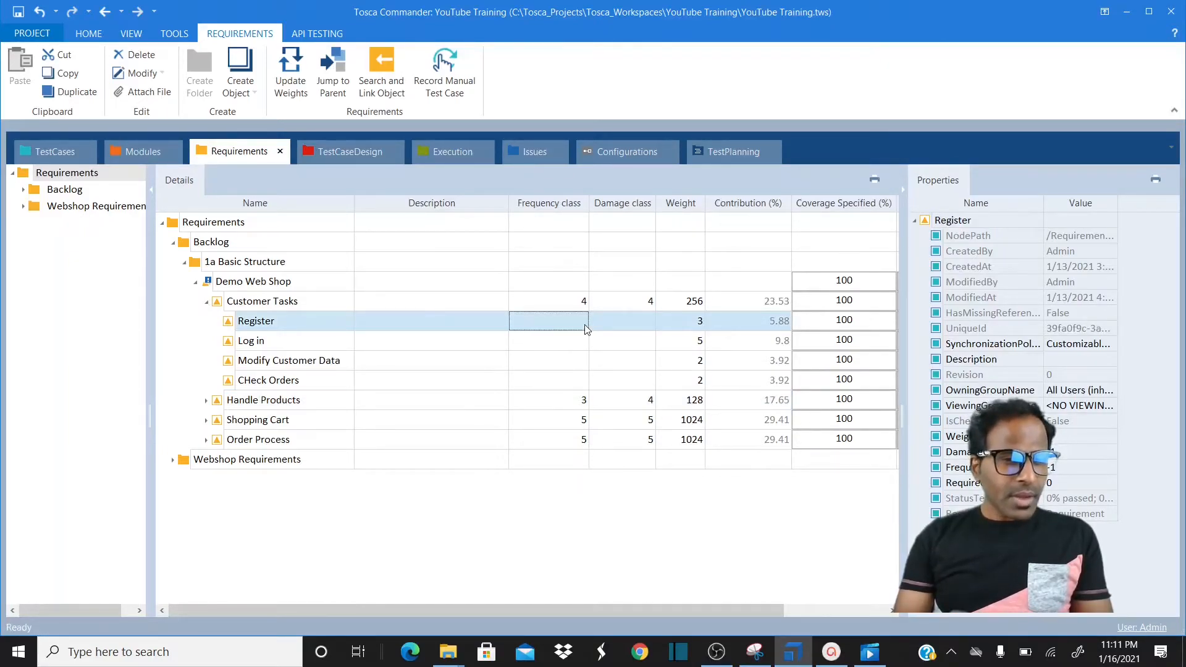
type("3")
key("Tab")
type("4")
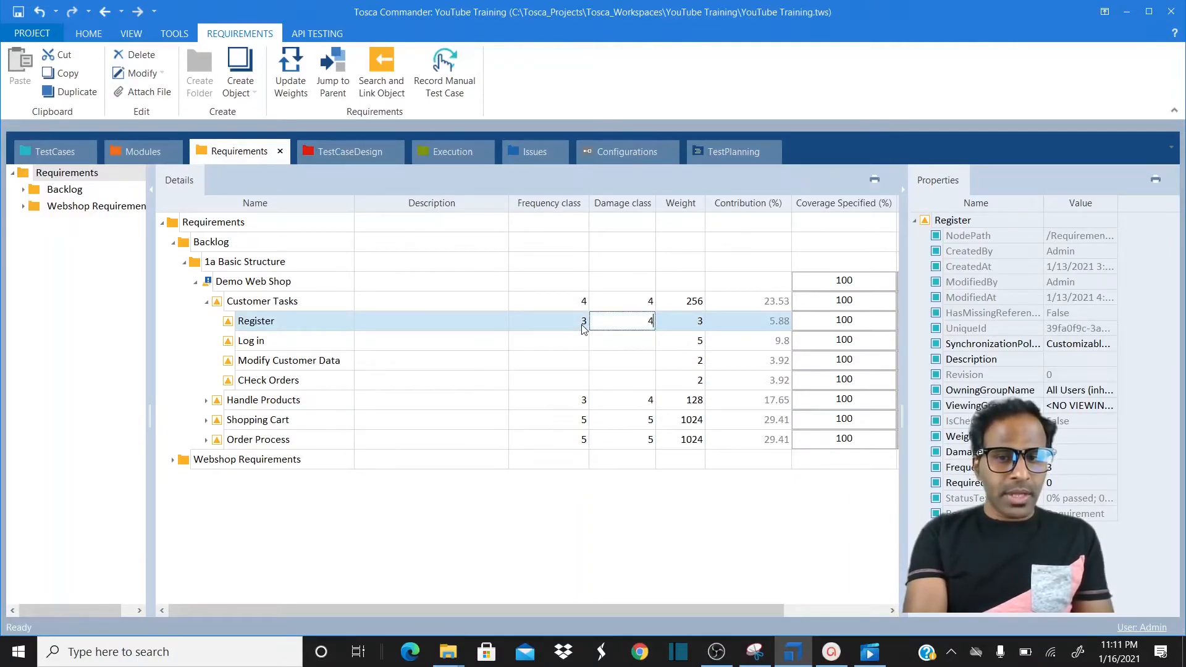
key("Tab")
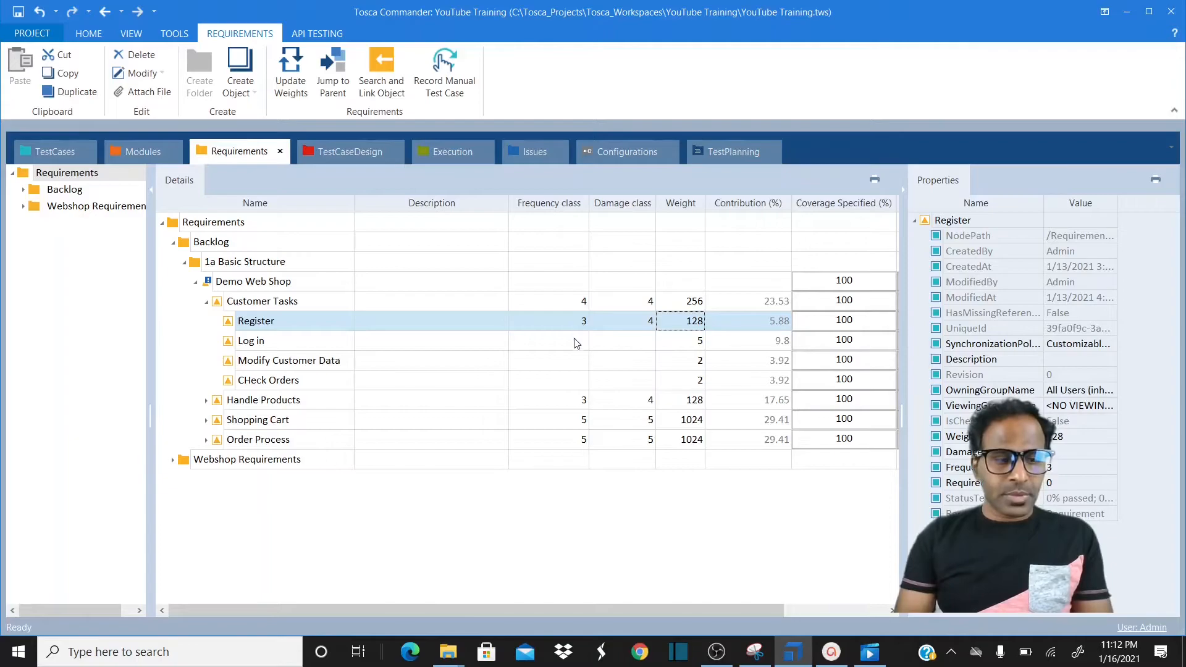
- Set the frequency class of Log in to 5 and its damage class to 4
left_click(575, 342)
type("5")
key("Tab")
type("4")
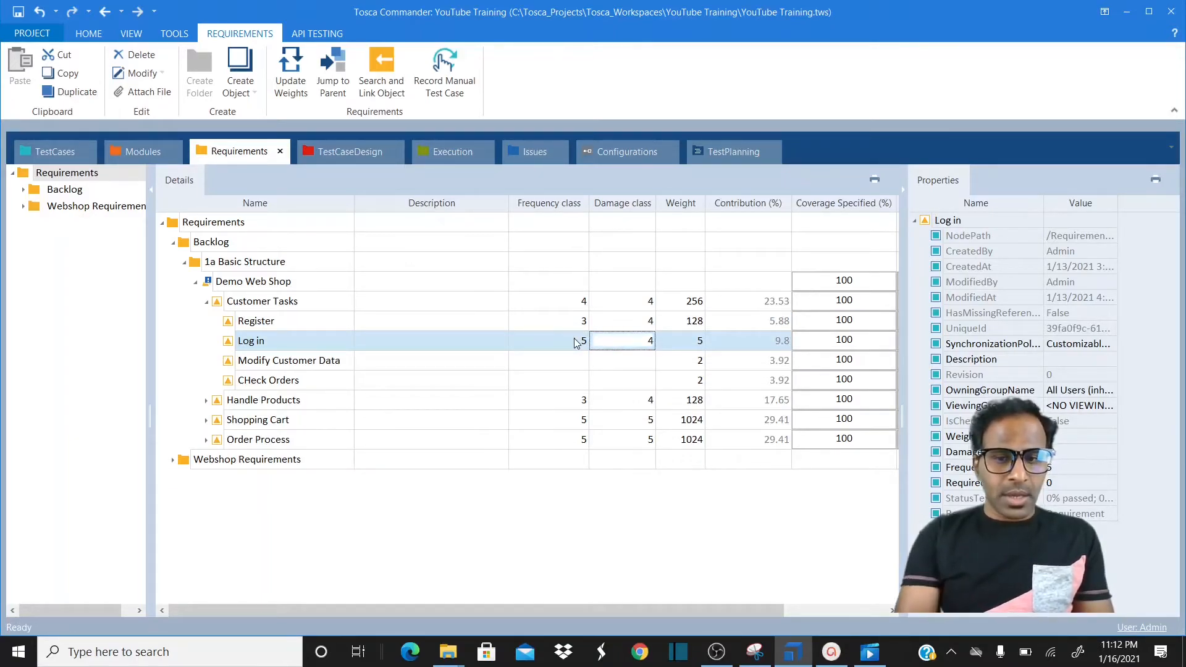
key("Return")
- Set the frequency class of Modify Customer Data to 3 and its damage class to 2
left_click(569, 367)
type("3")
key("Tab")
type("2")
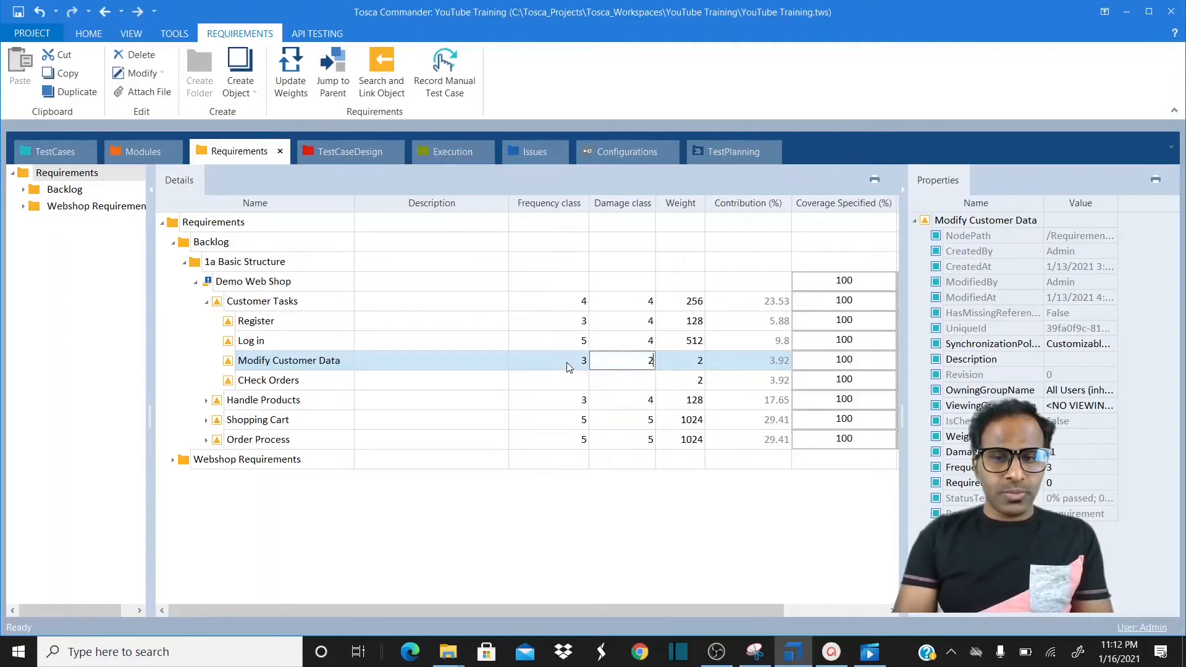
key("Return")
- Set the frequency class and the damage class of CHeck Orders both to 3
left_click(575, 382)
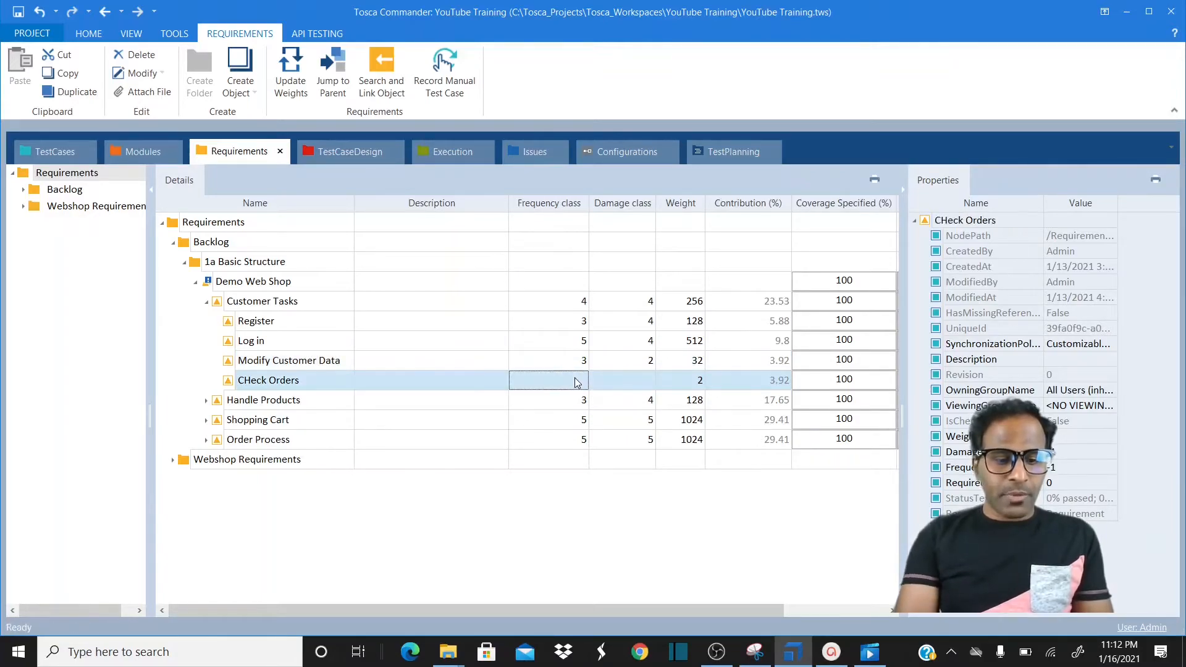
type("3")
key("Tab")
type("3")
key("Tab")
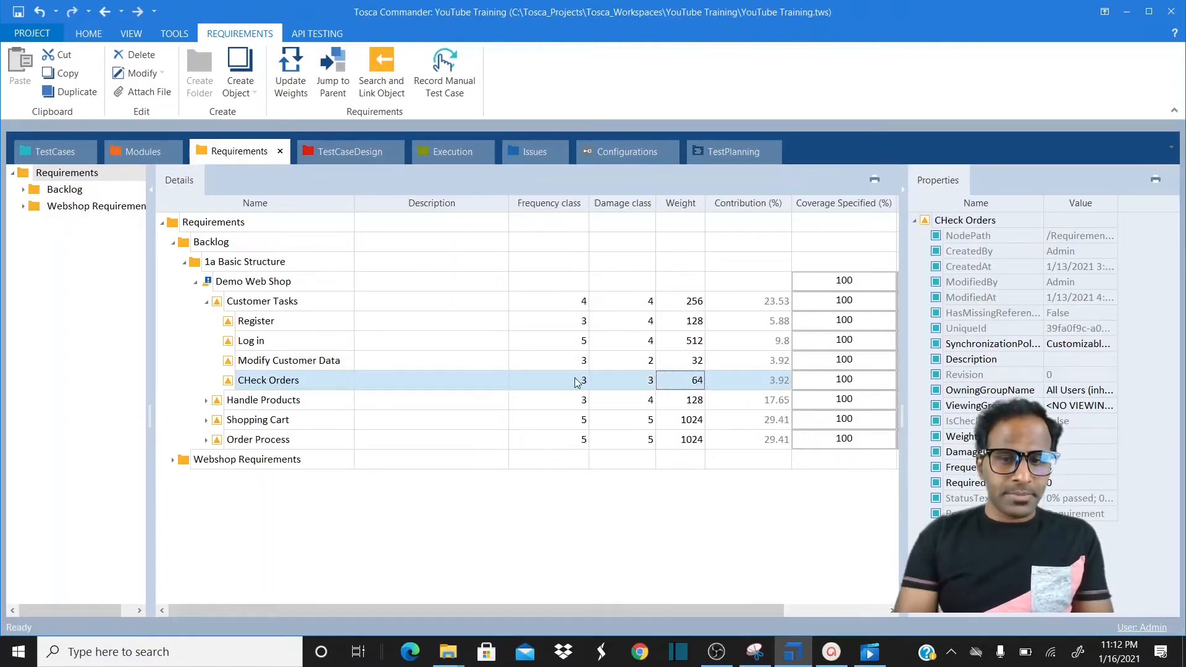
- Expand Handle Products and set the frequency class and the damage class of Product Configuration both to 3
left_click(206, 402)
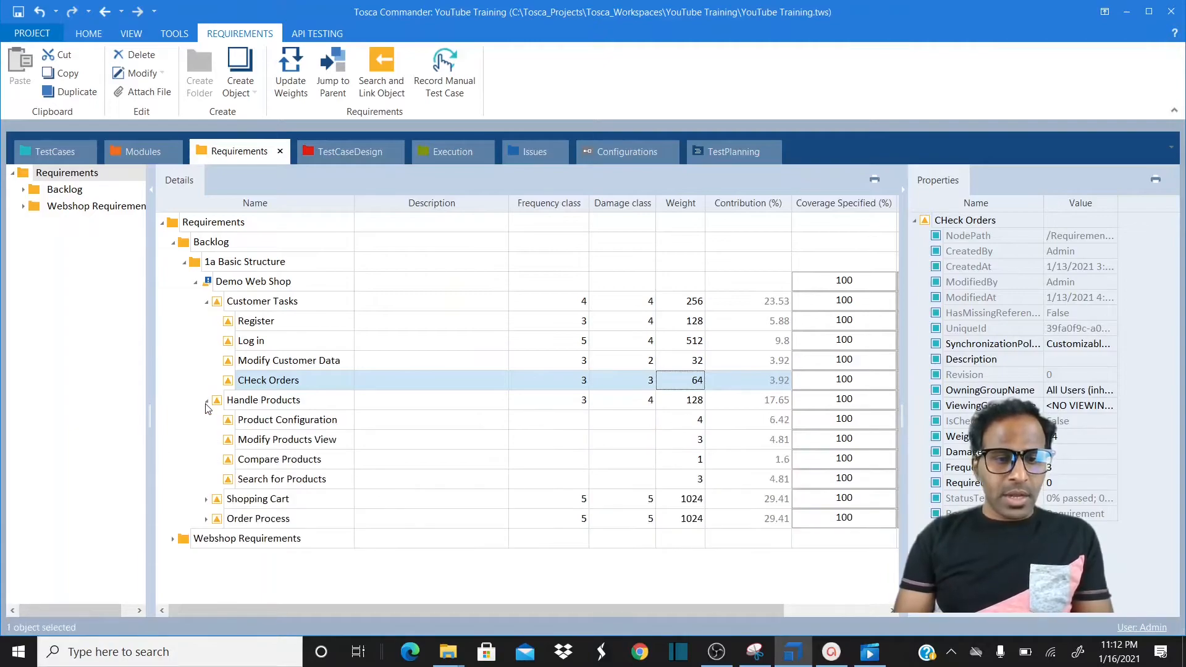
left_click(584, 426)
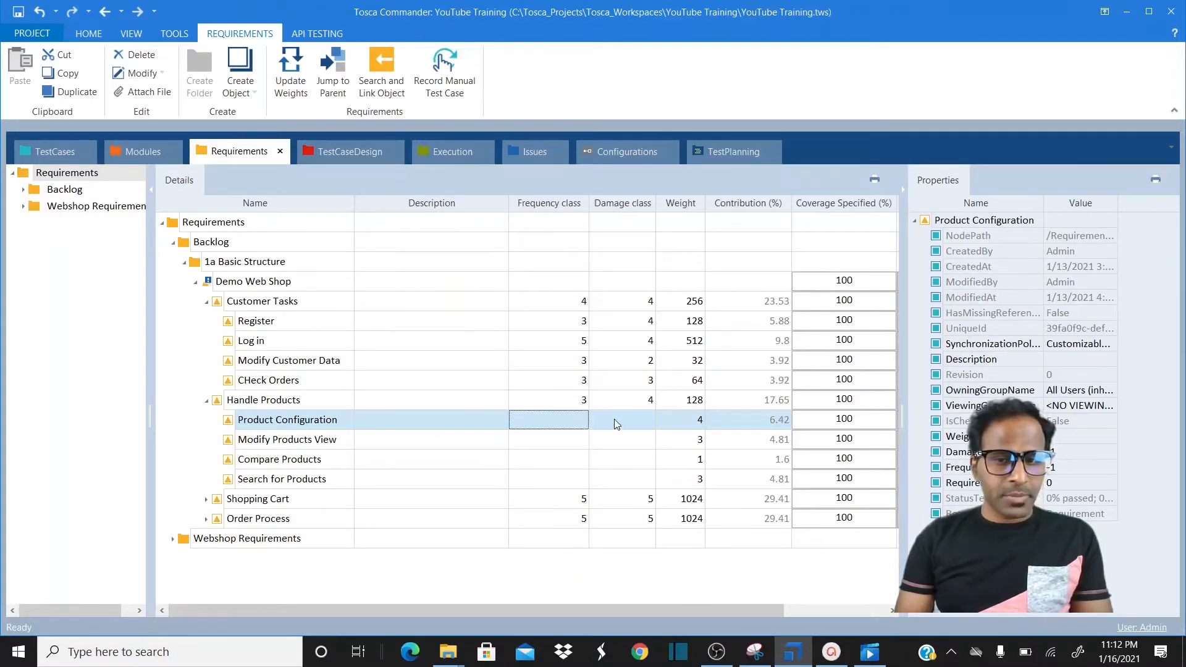
left_click(581, 401)
left_click(580, 420)
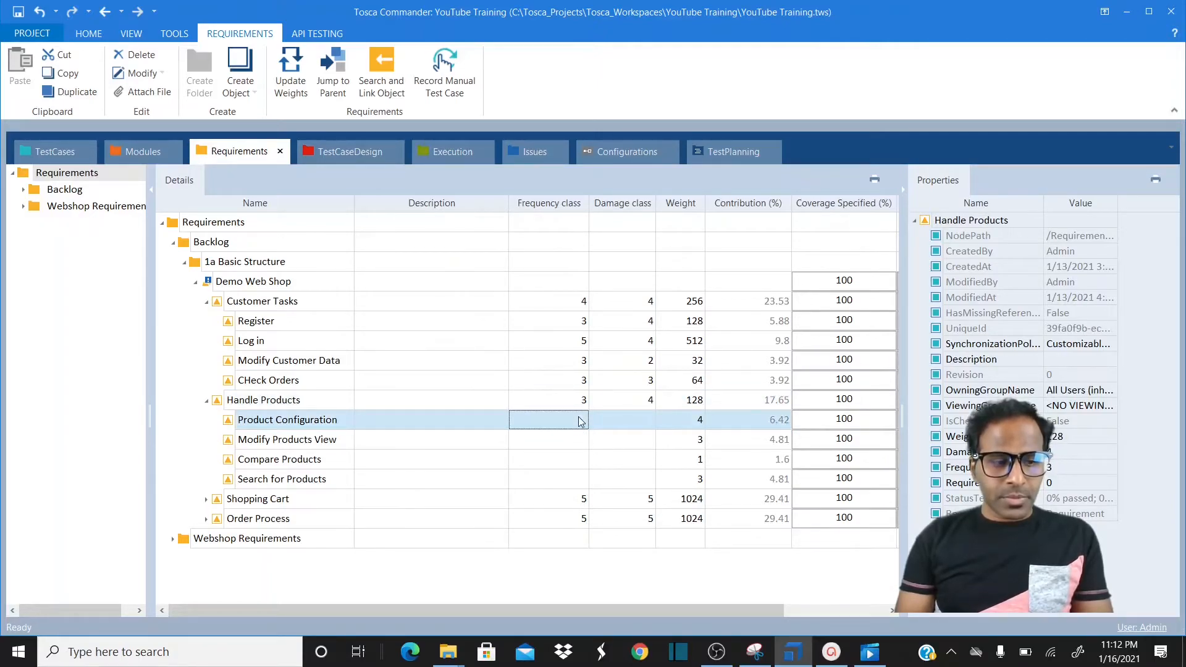
type("3")
key("Tab")
type("3")
key("Tab")
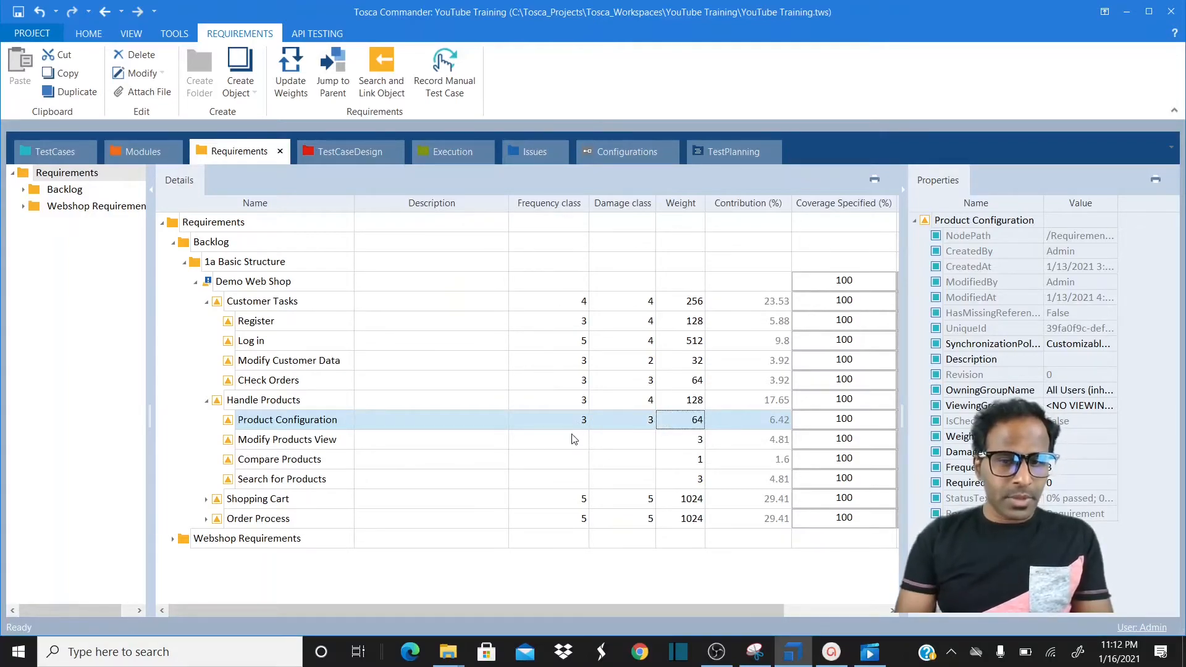
- Set the frequency class of Modify Products View to 4 and its damage class to 2
left_click(572, 443)
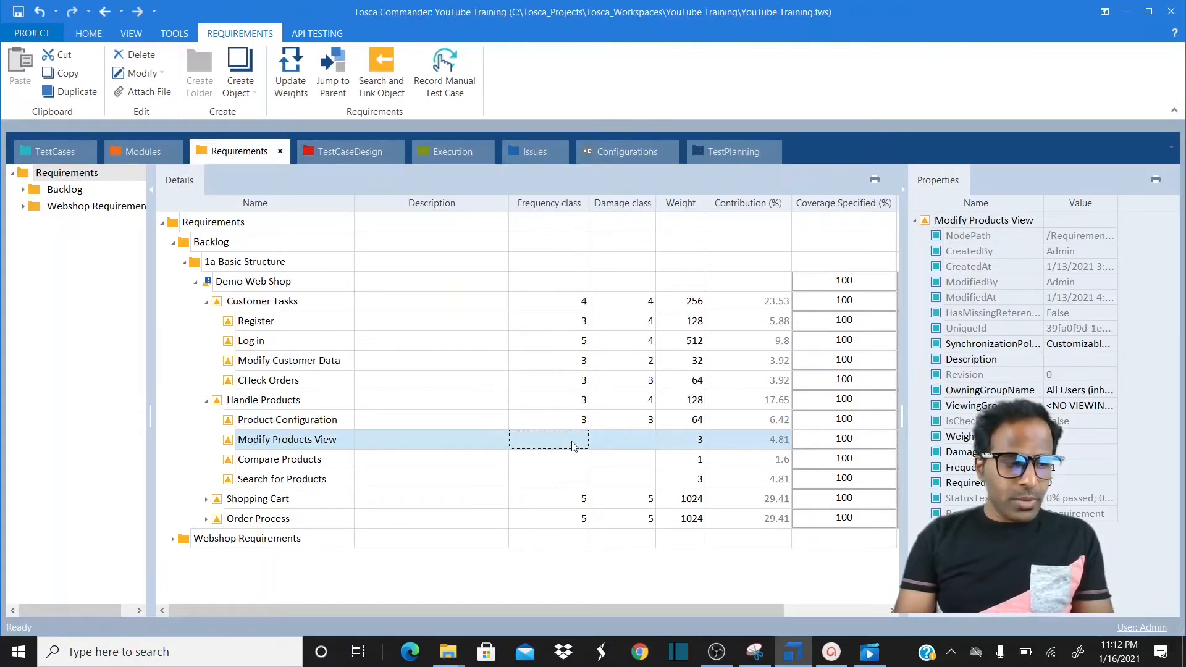
type("4")
key("Tab")
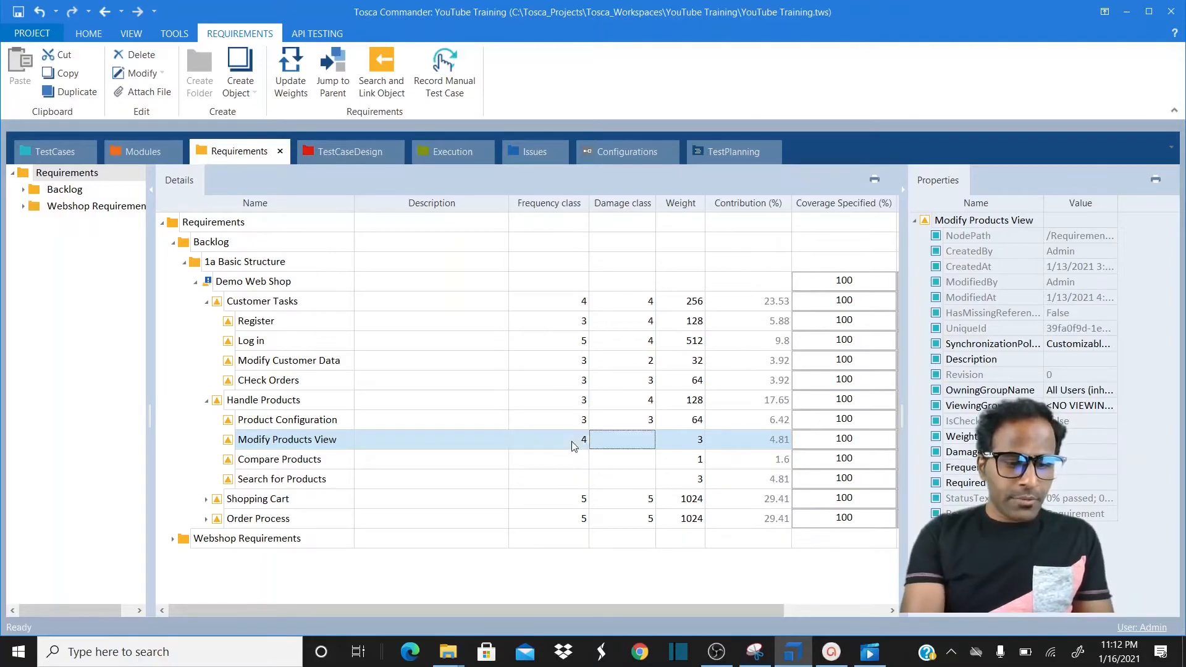
type("2")
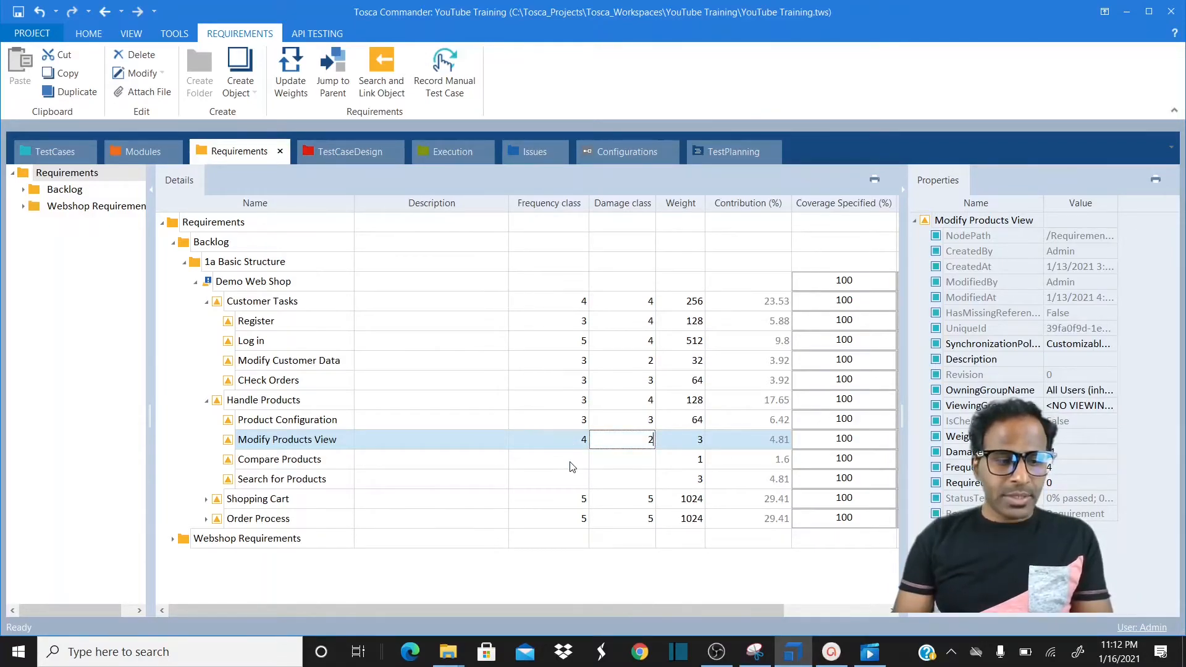
- Set the frequency class and the damage class of Compare Products both to 1
left_click(573, 461)
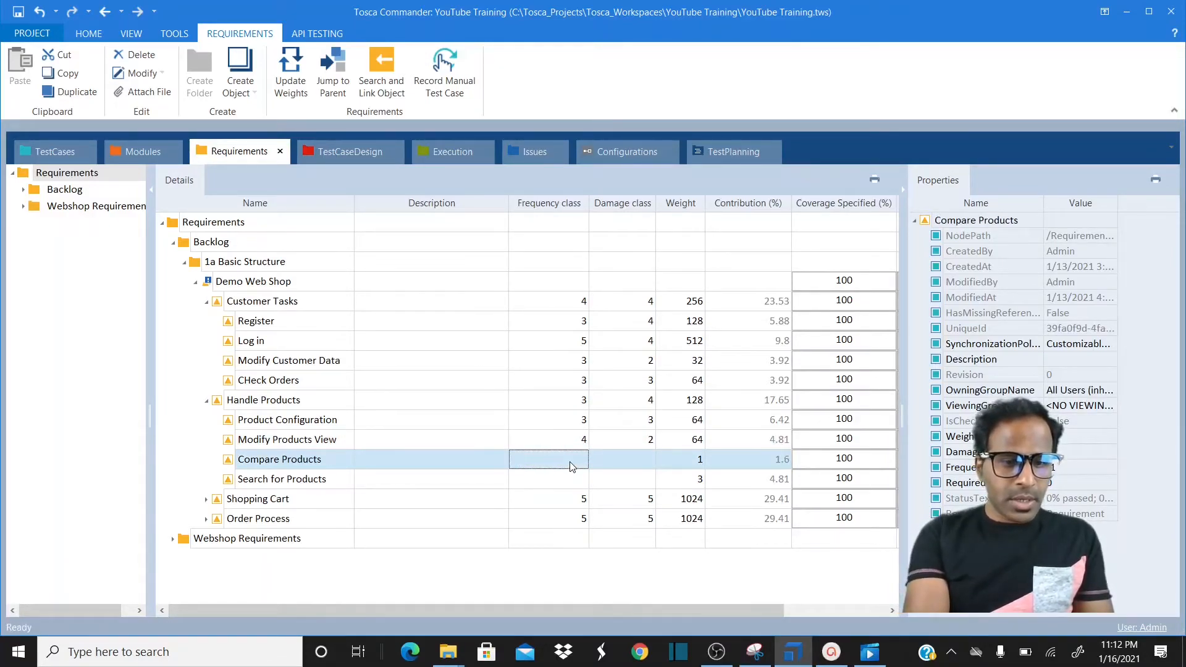
type("1")
key("Tab")
type("1")
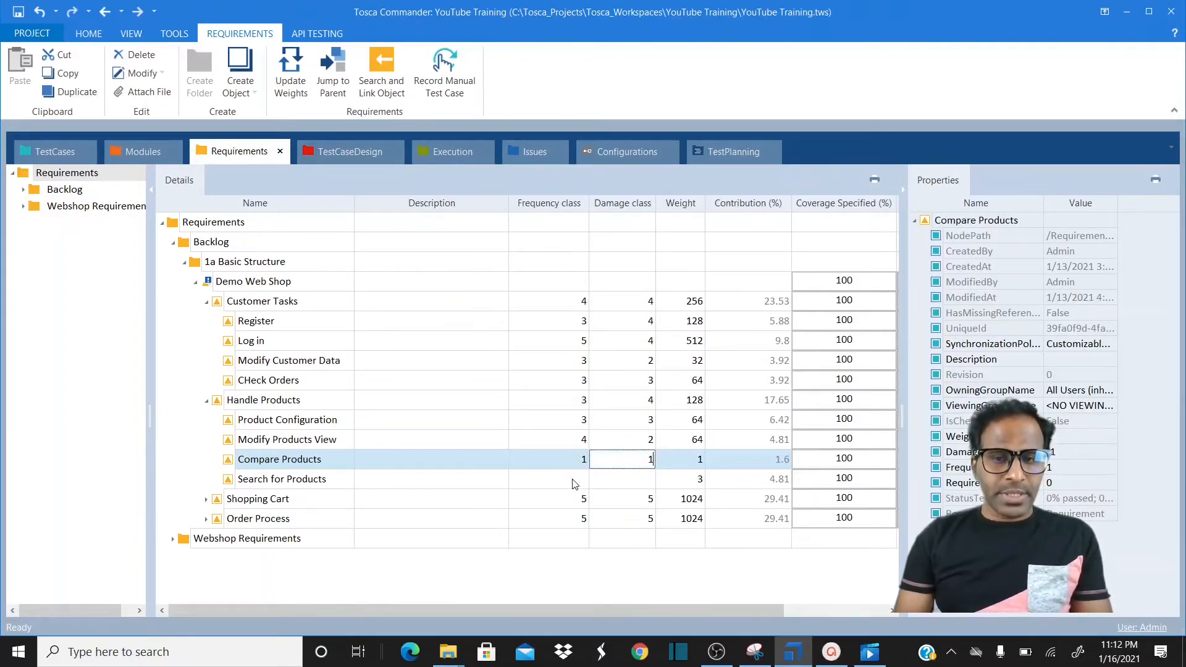
- Set the frequency class of Search for Products to 4 and its damage class to 2
left_click(573, 480)
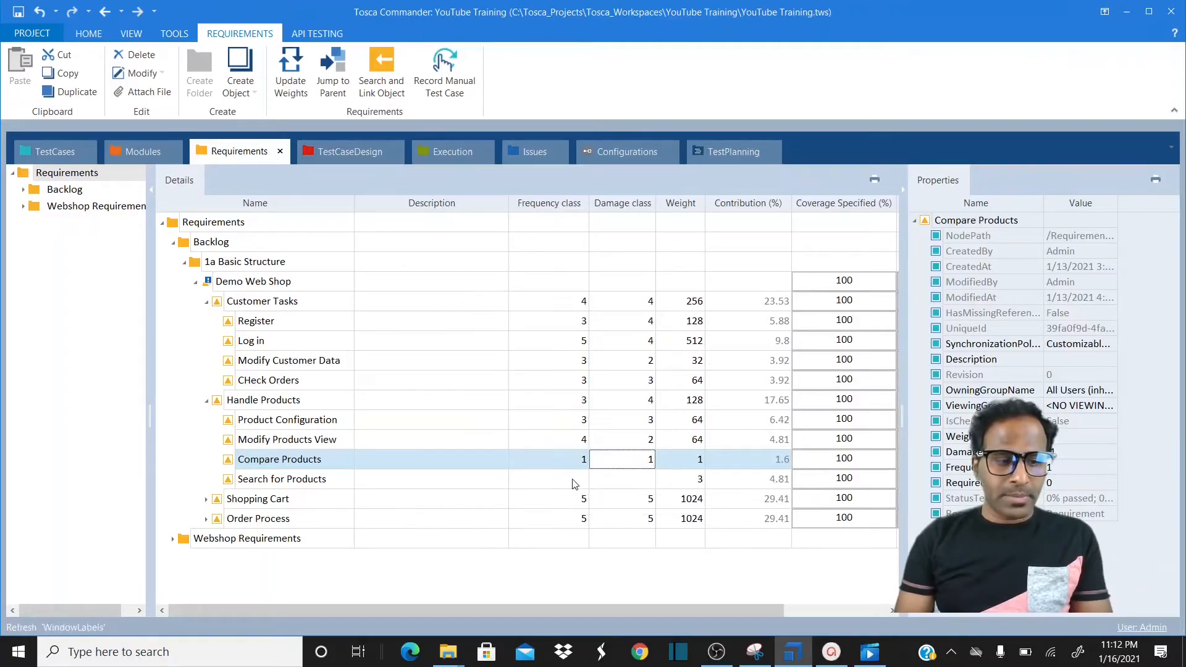
type("4")
key("Tab")
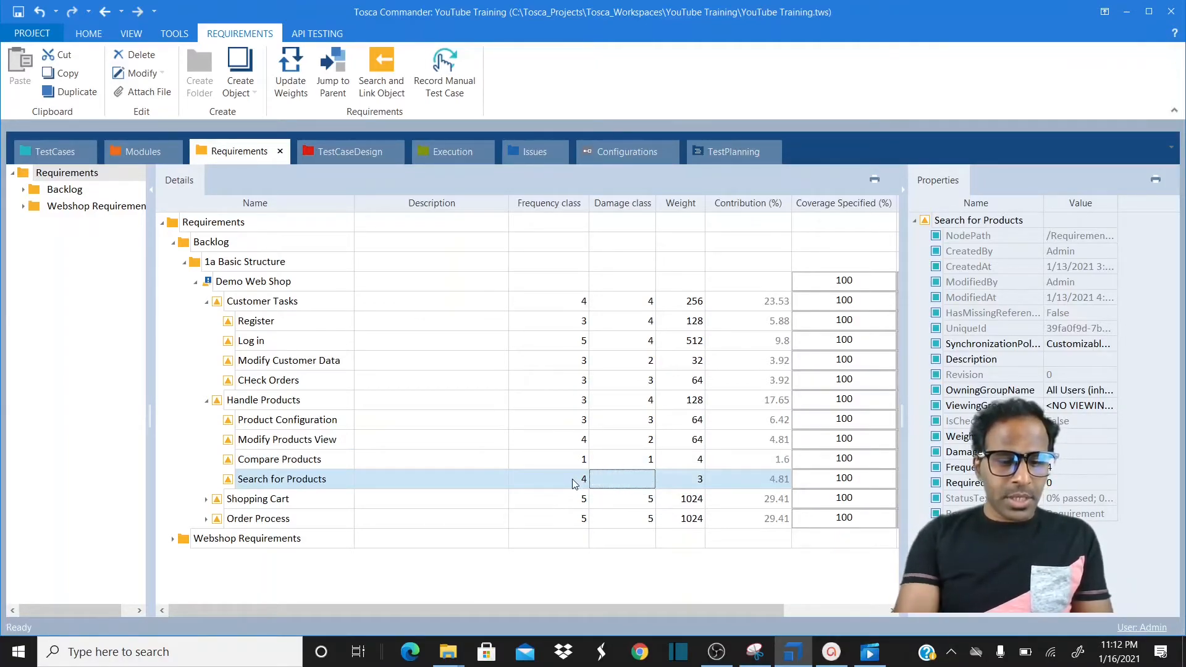
type("2")
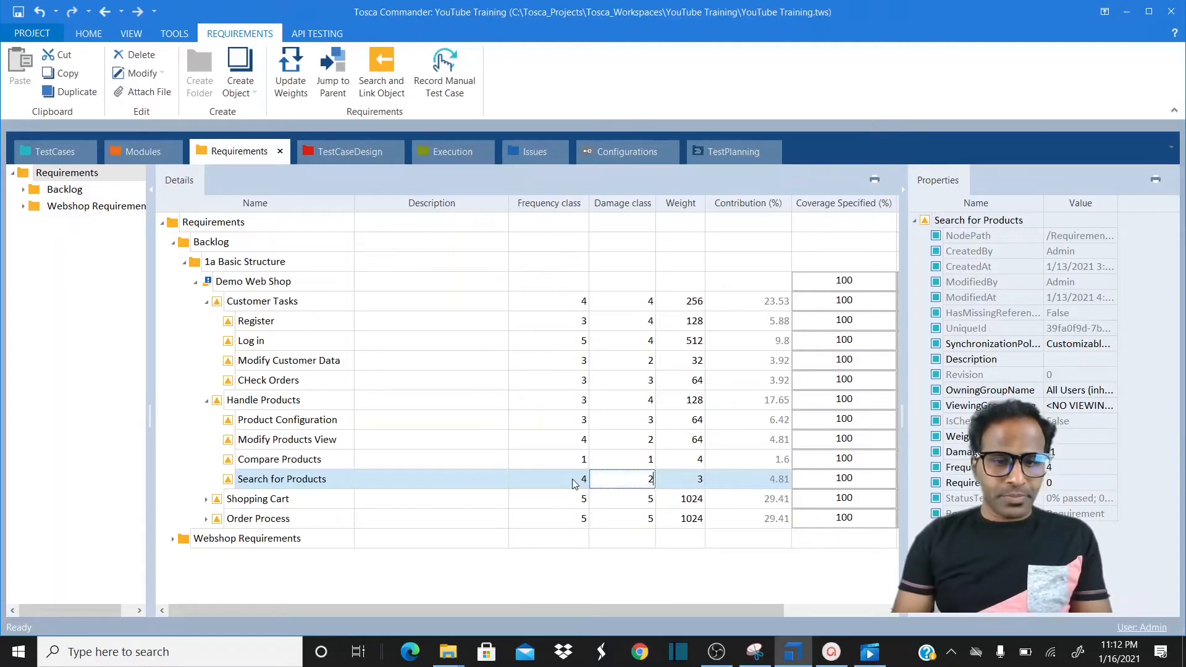
- Expand Shopping Cart and set the frequency class of add products to 3 and its damage class to 5
left_click(206, 498)
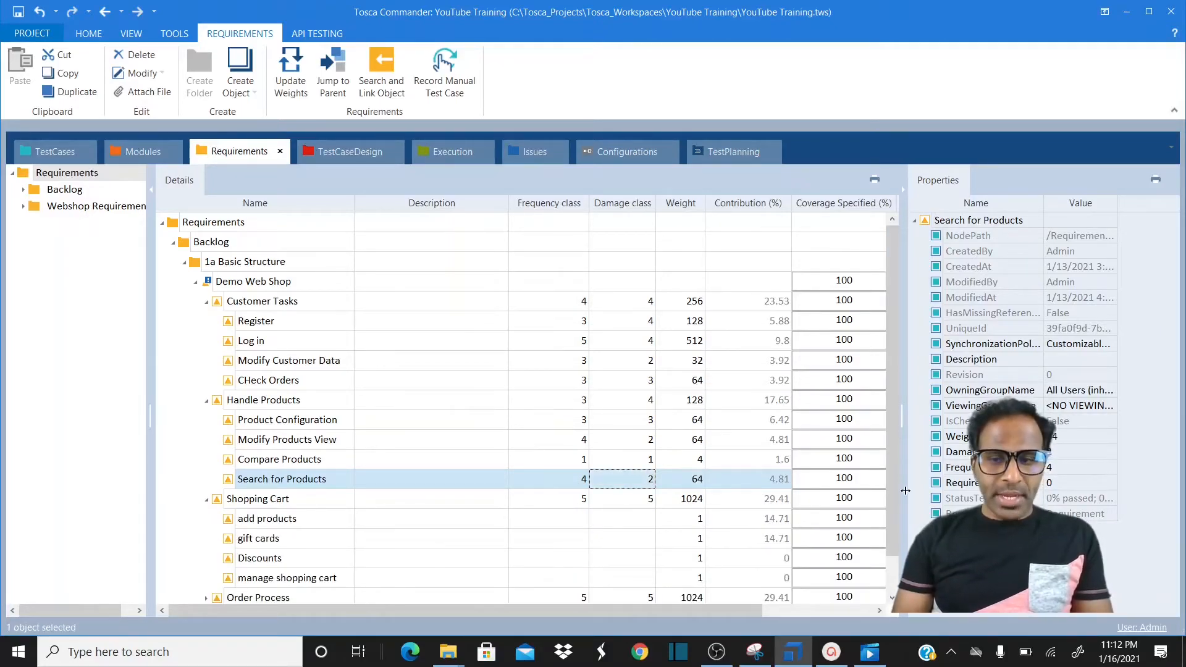
left_click(890, 575)
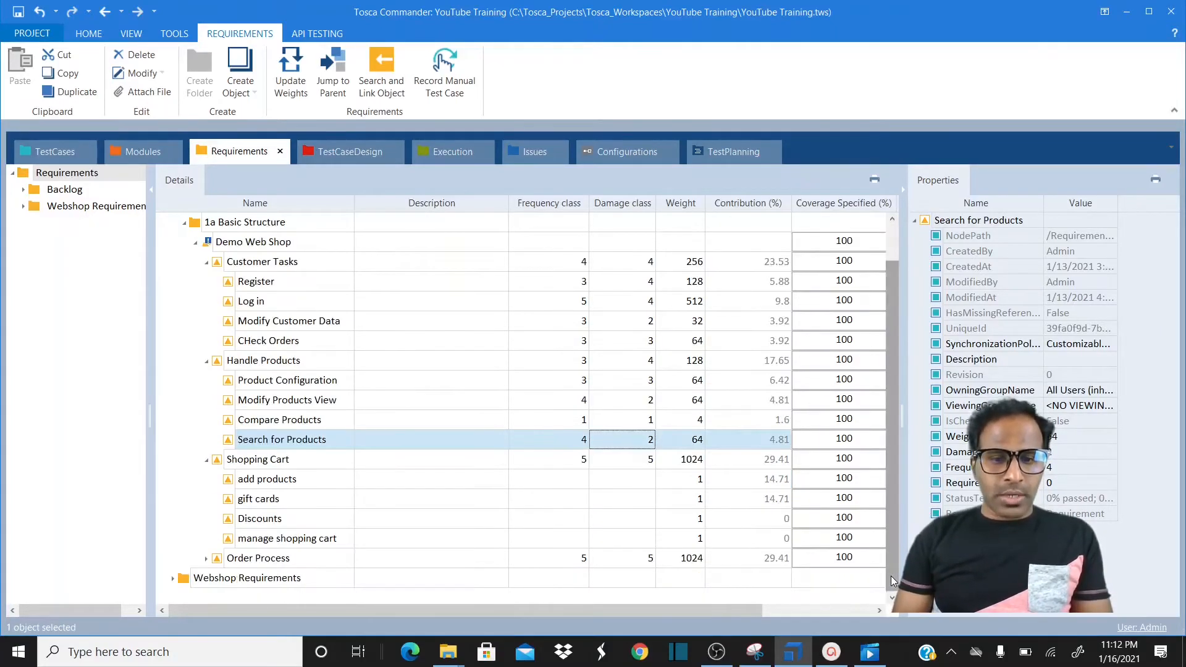
left_click(583, 480)
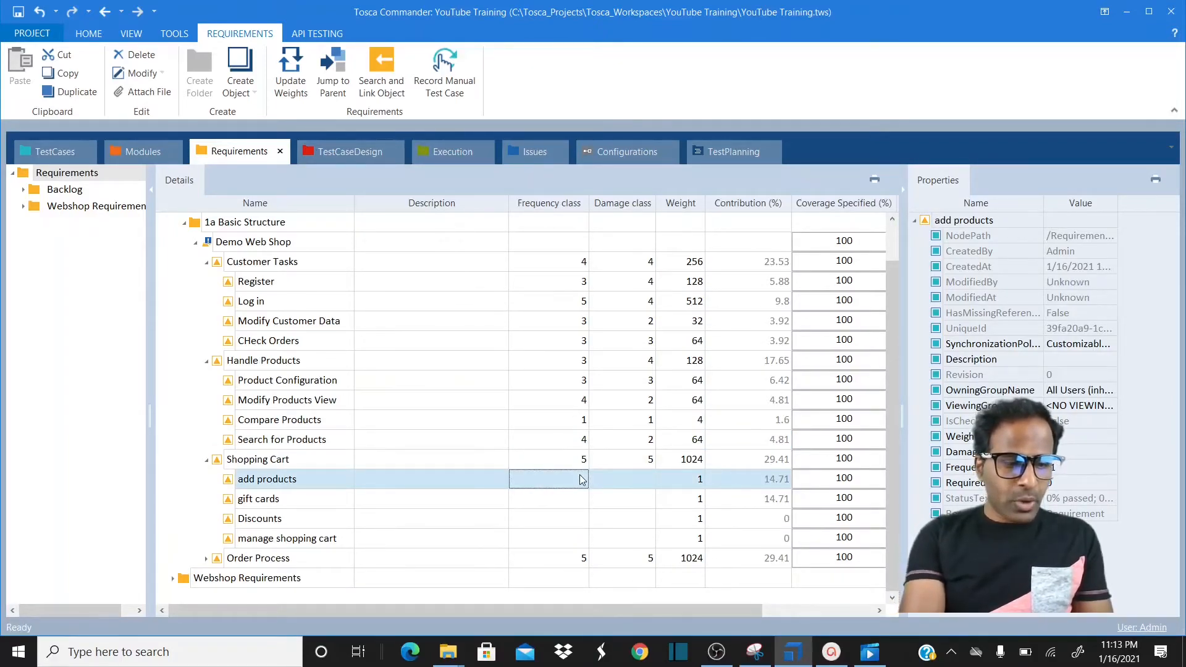
type("3")
key("Tab")
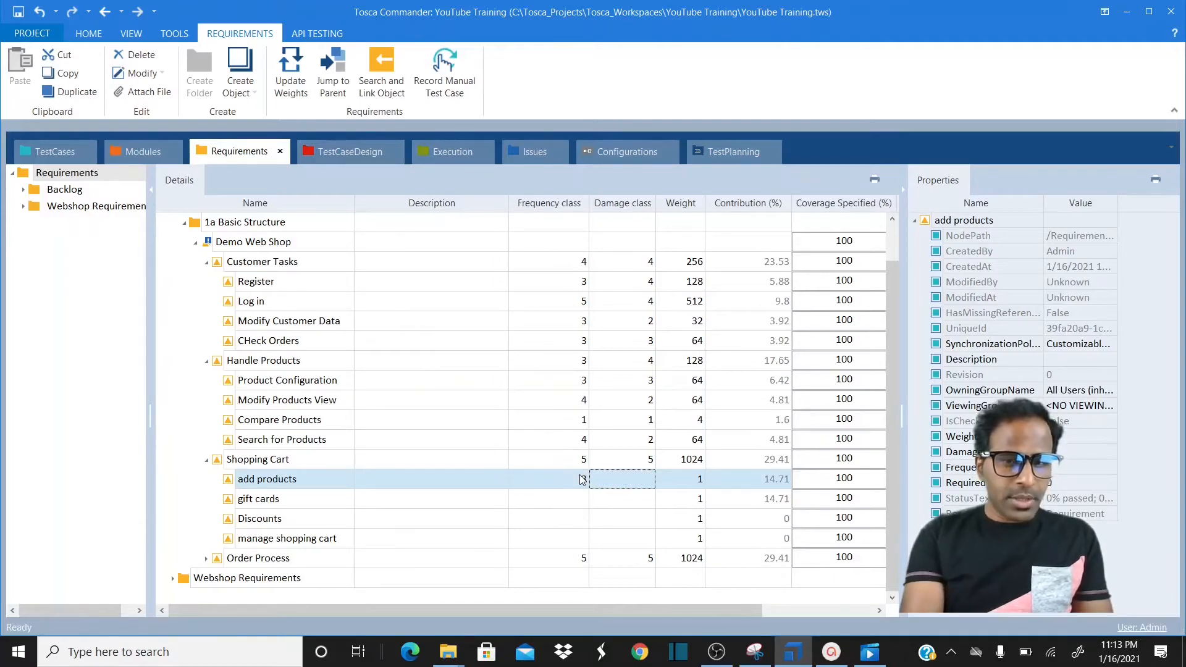
type("5")
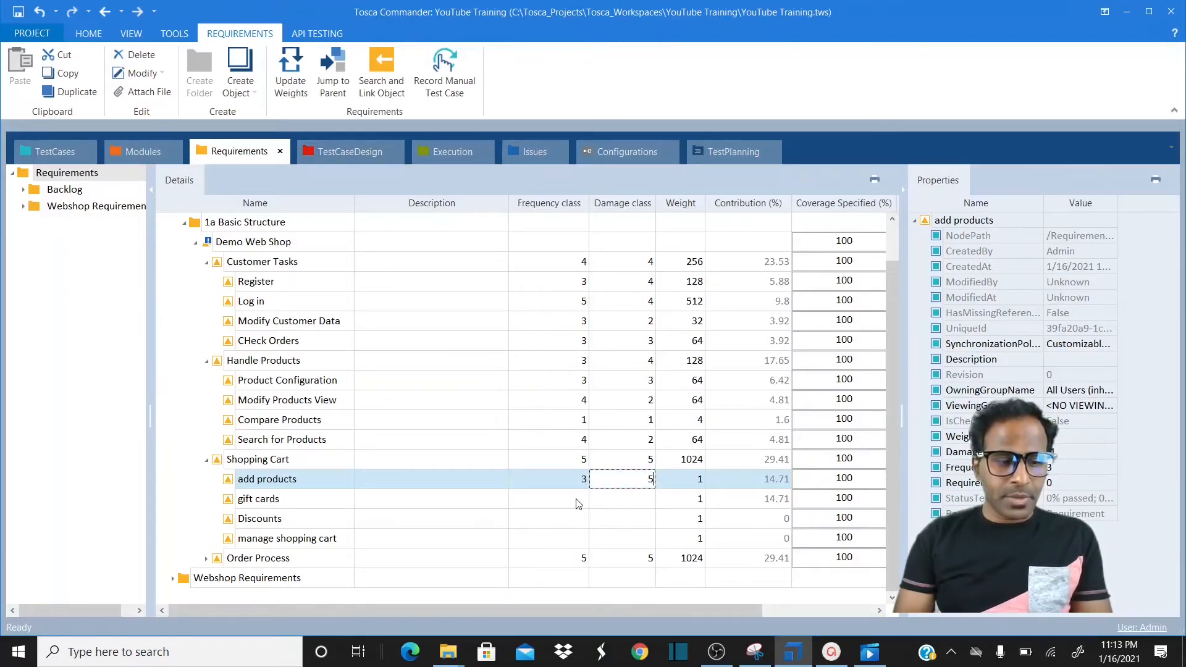
- Set the frequency class to 3 and the damage class to 4 for both gift cards and Discounts
left_click(577, 502)
type("3")
key("Tab")
type("4")
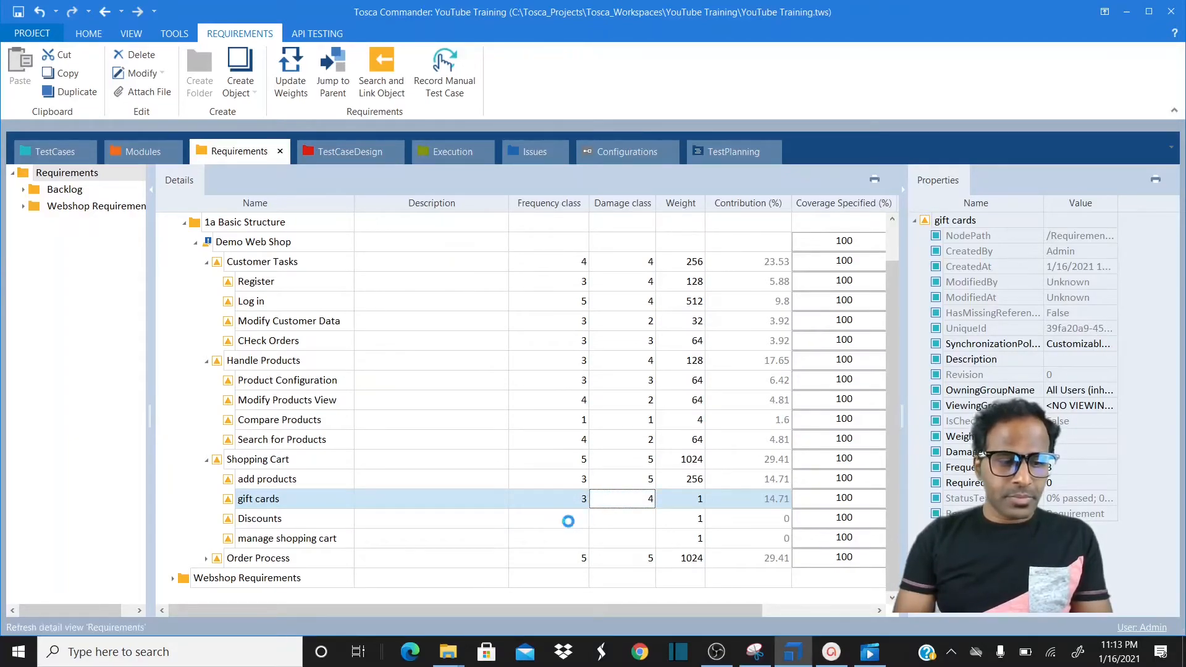
left_click(568, 523)
type("3")
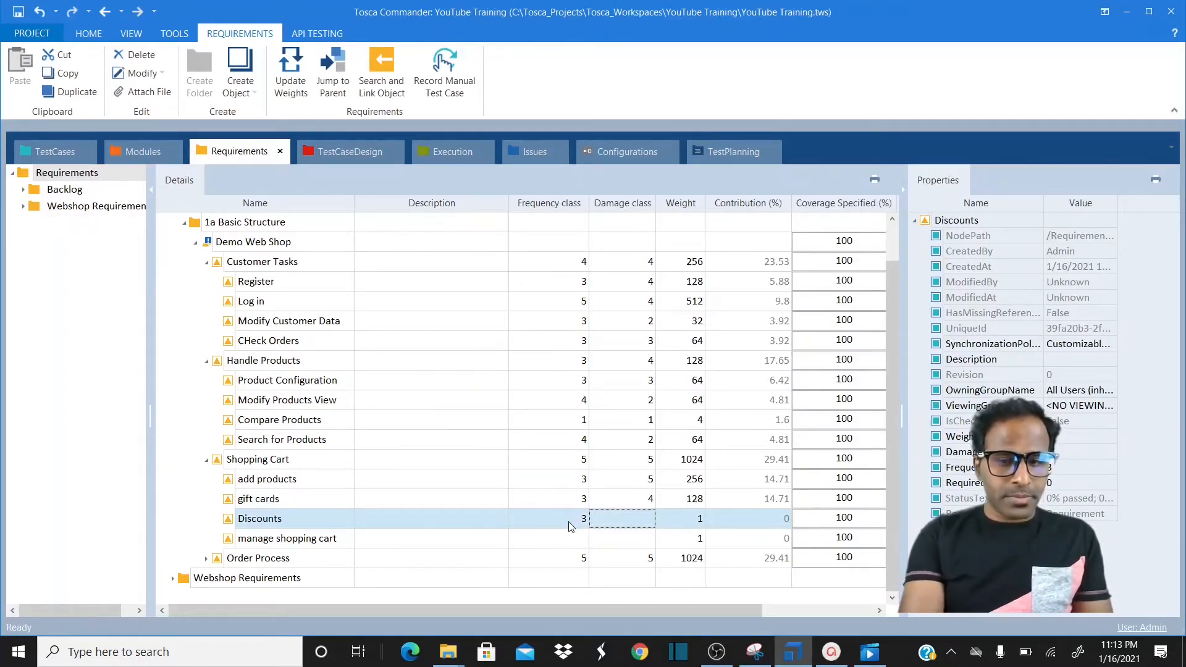
key("Tab")
type("4")
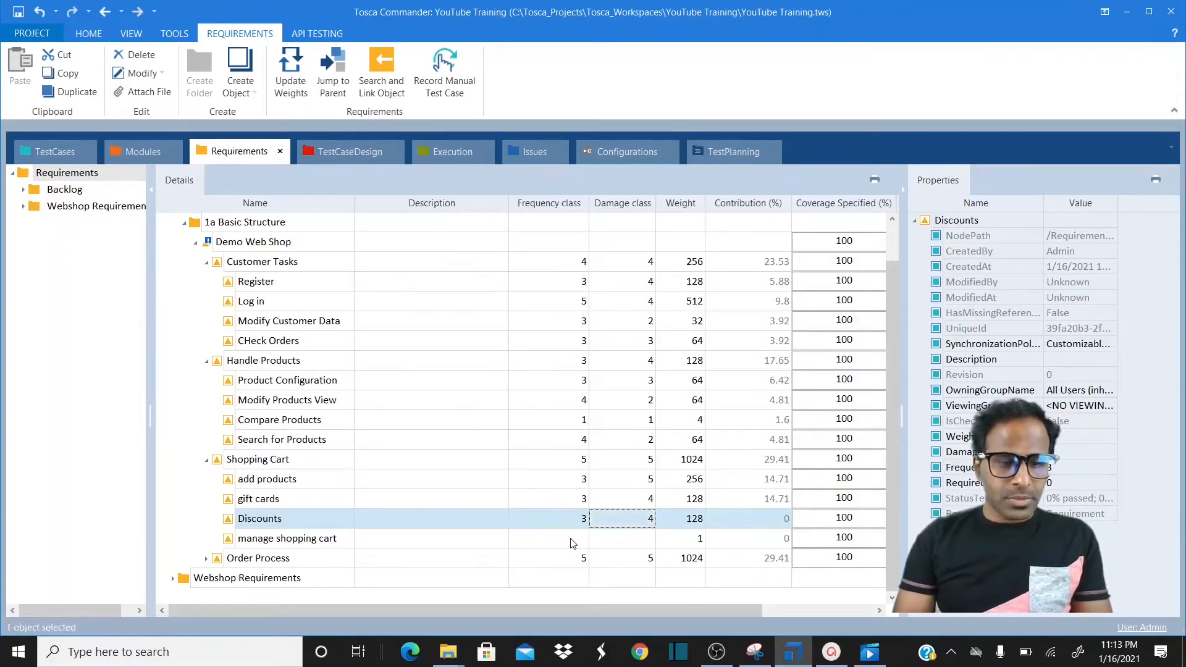
- Set the frequency class of manage shopping cart to 3 and its damage class to 4
left_click(570, 539)
type("3")
key("Tab")
type("4")
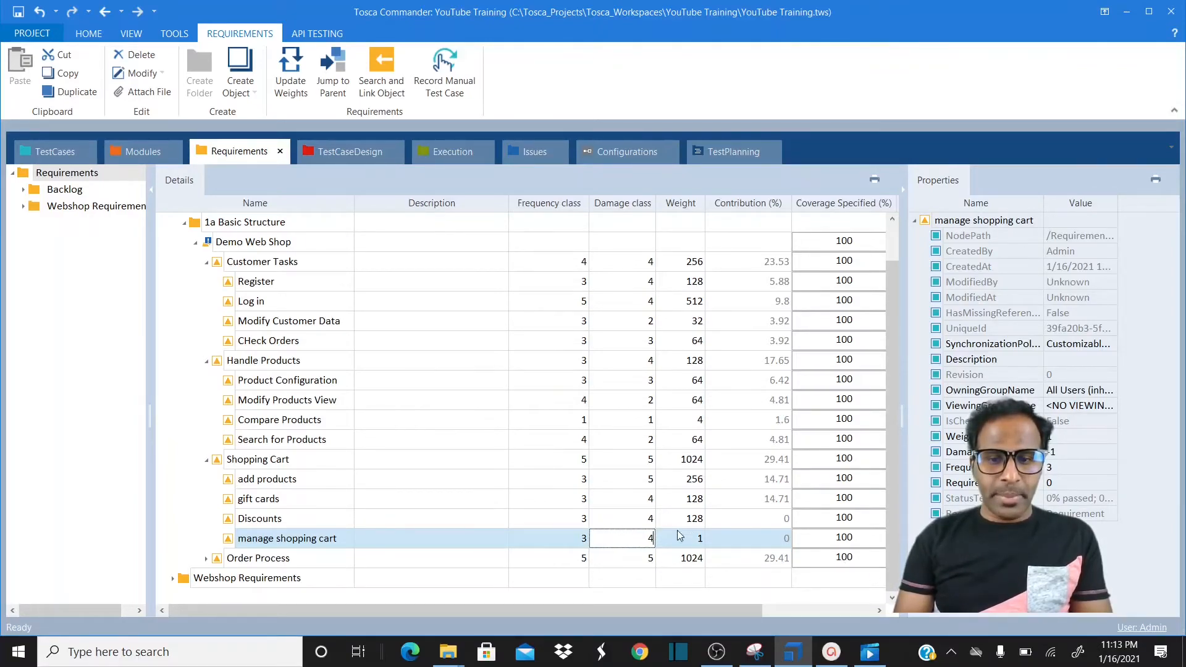
left_click(565, 539)
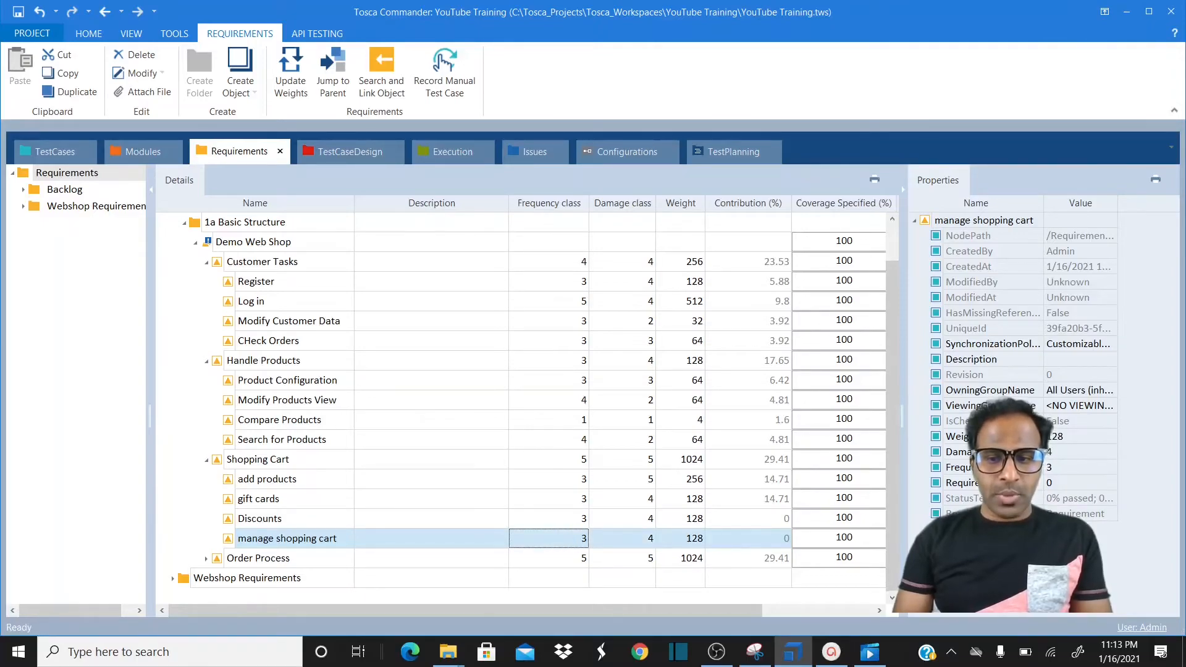
- Expand Order Process and set the frequency class of execute checkou to 3 and its damage class to 5
left_click(207, 558)
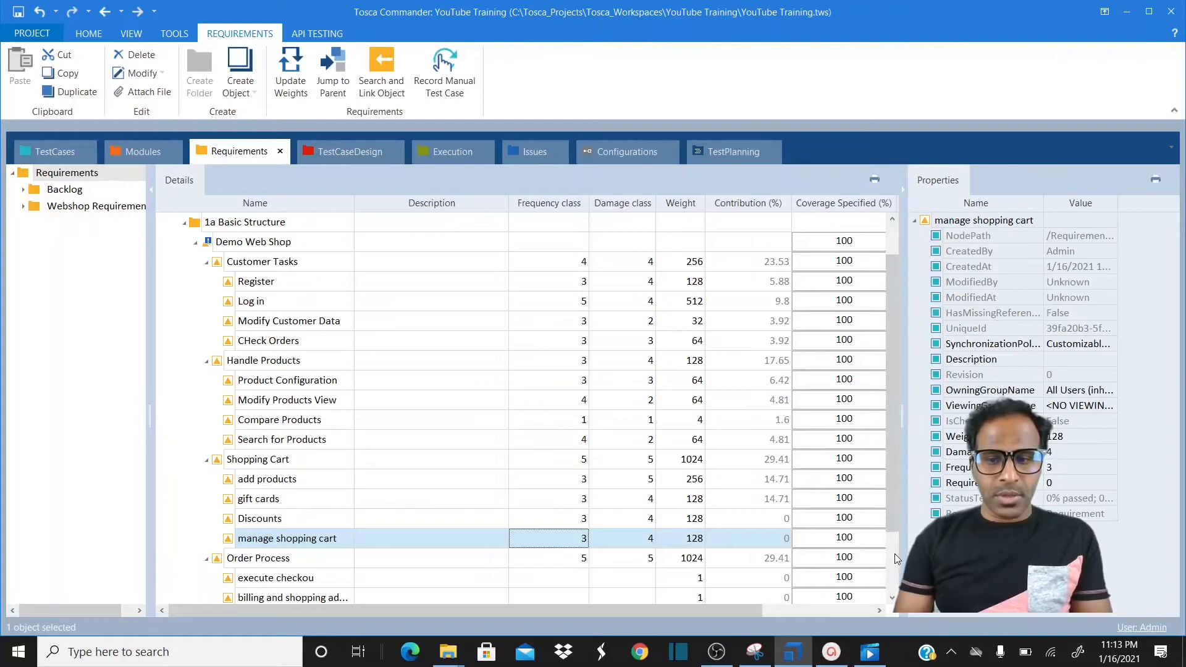
scroll(895, 562, "down", 2)
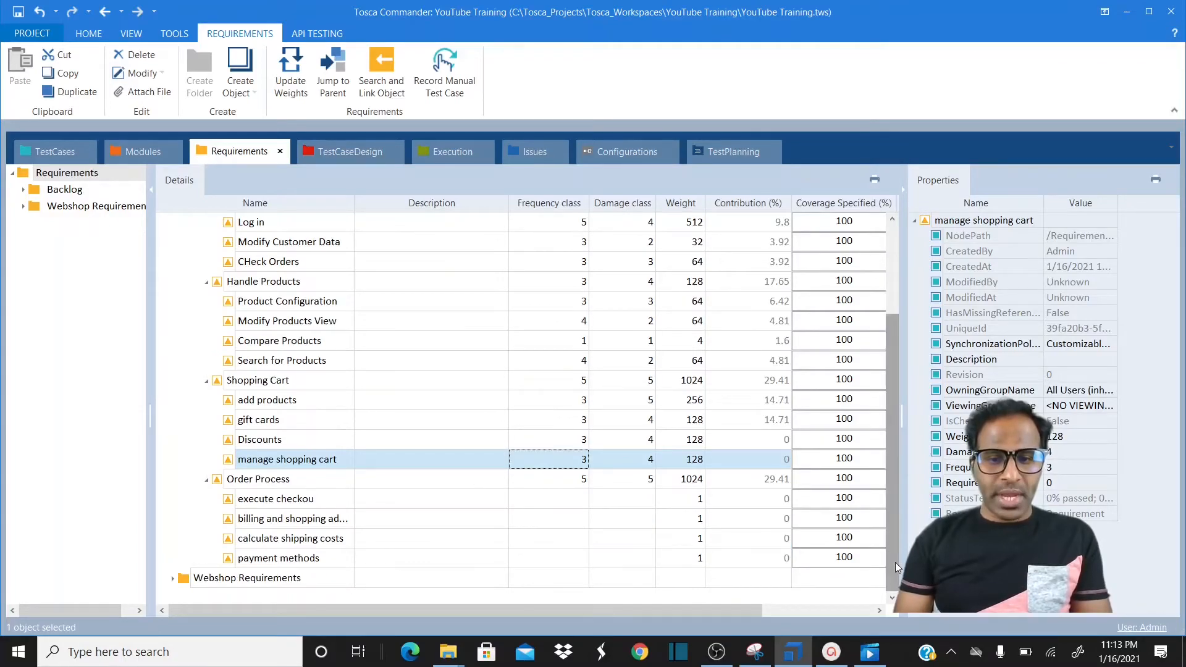
left_click(569, 503)
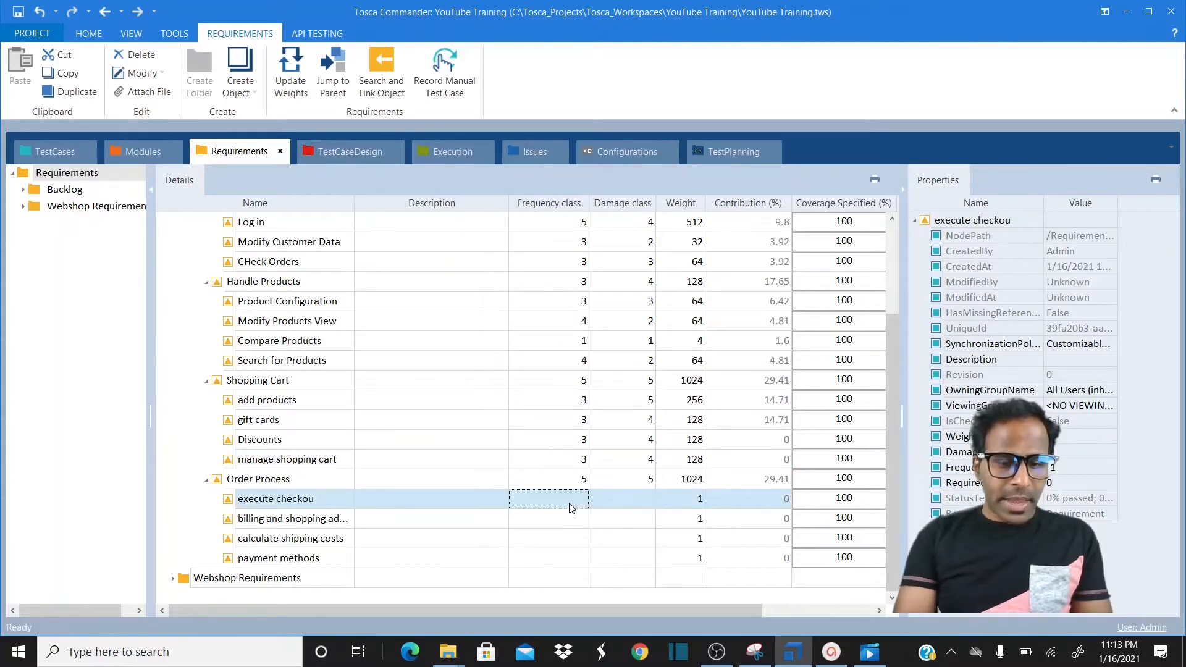
type("3")
key("Tab")
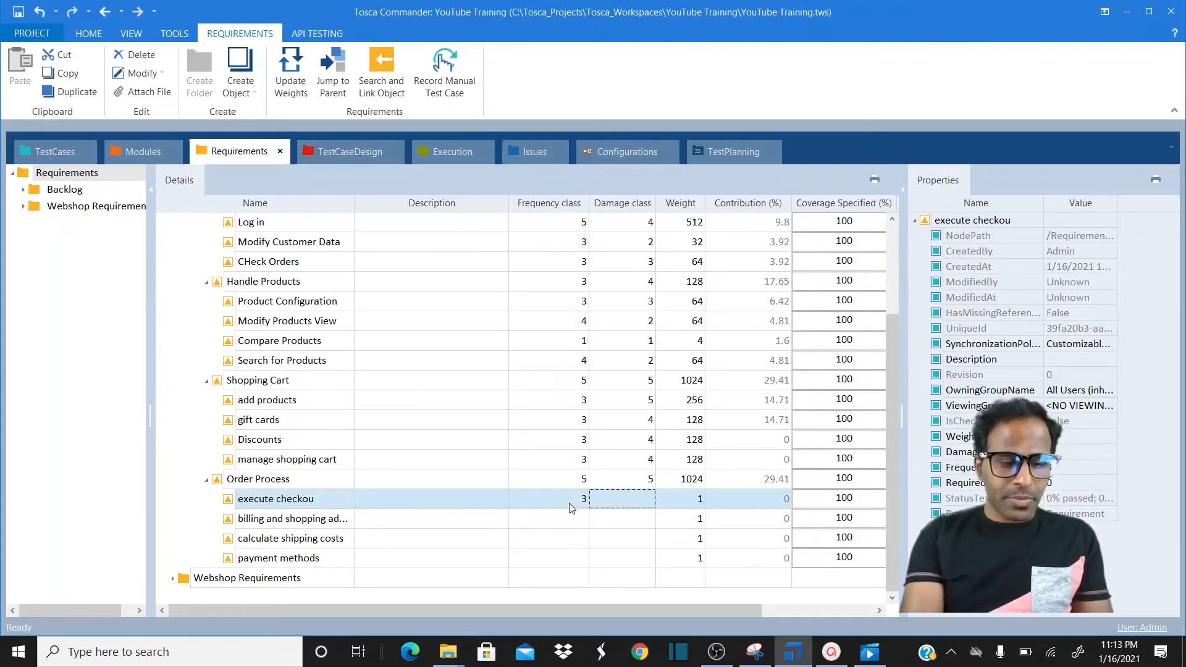
type("5")
key("Return")
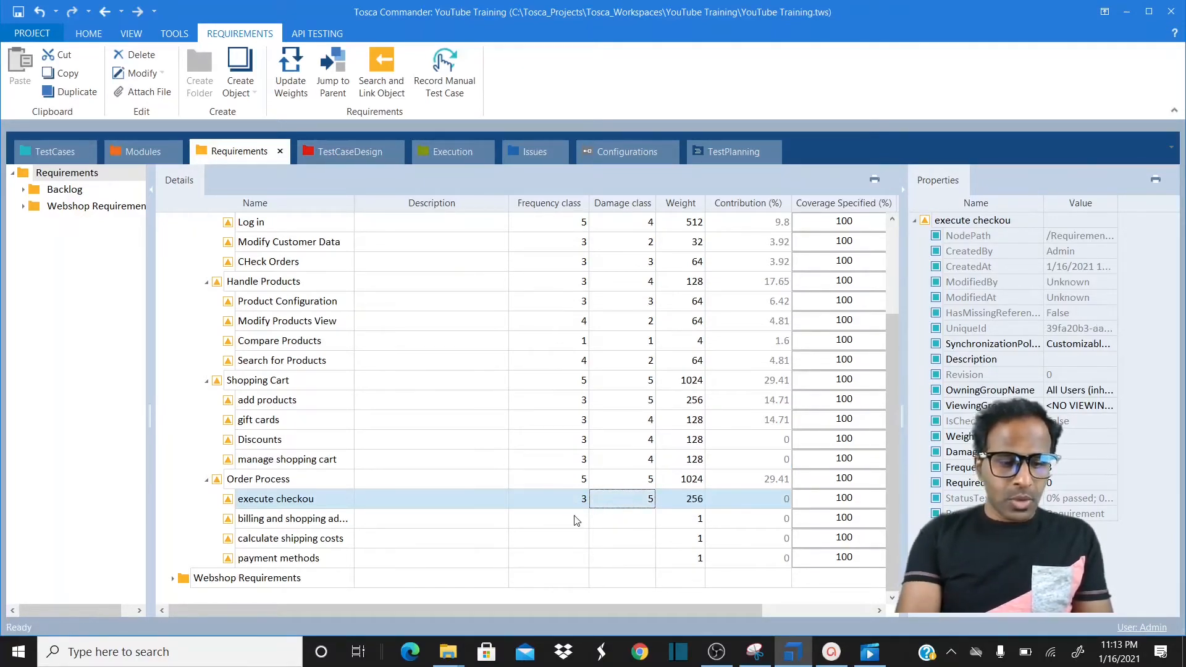
- Set the frequency class of the billing and shopping address requirement to 2 and its damage class to 5
left_click(574, 518)
type("2")
key("Tab")
type("5")
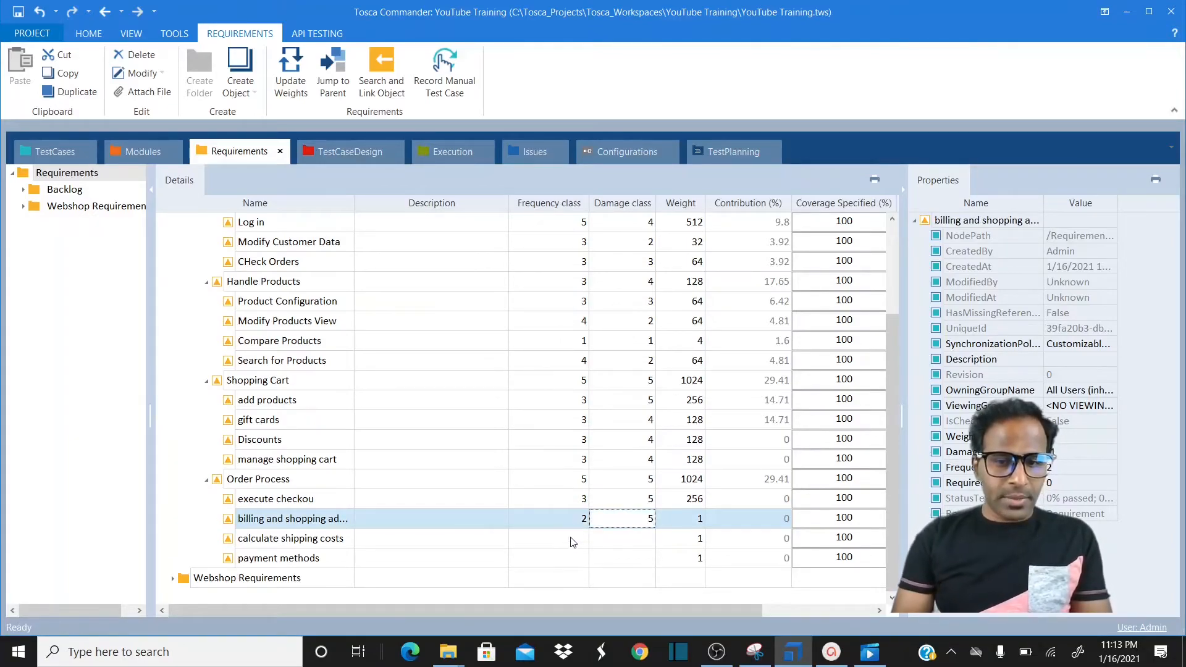
key("Return")
- Set the frequency class and the damage class of calculate shipping costs both to 5
left_click(570, 546)
type("5")
key("Tab")
type("5")
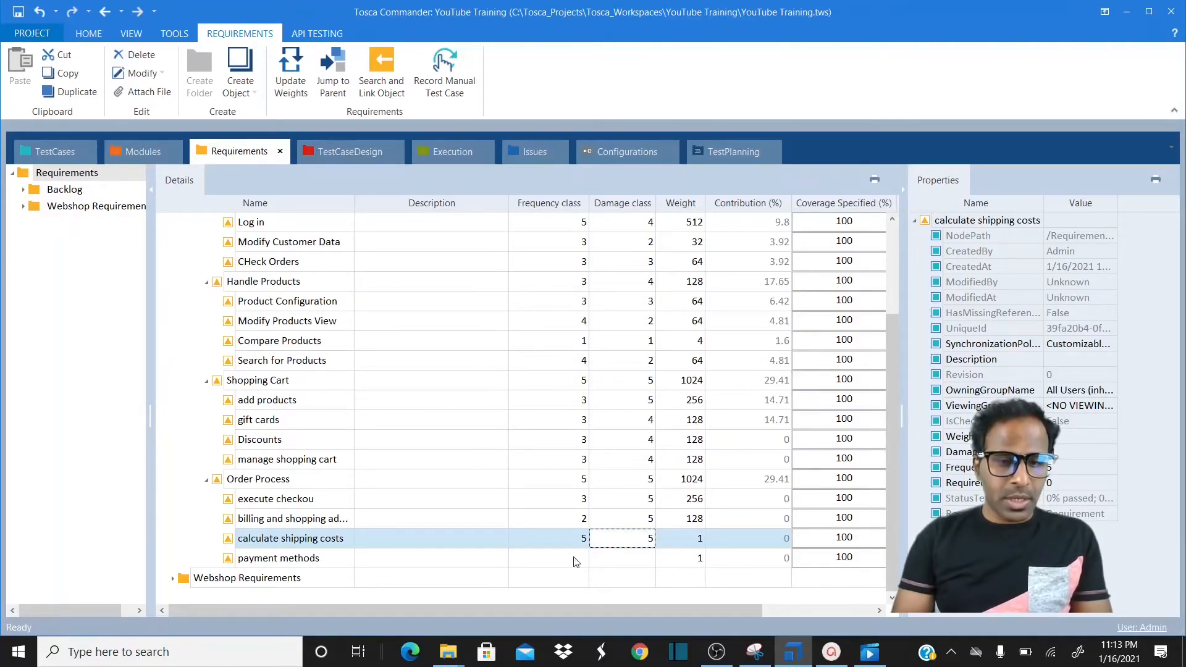
- Set the frequency class and the damage class of payment methods both to 5
left_click(574, 560)
type("5")
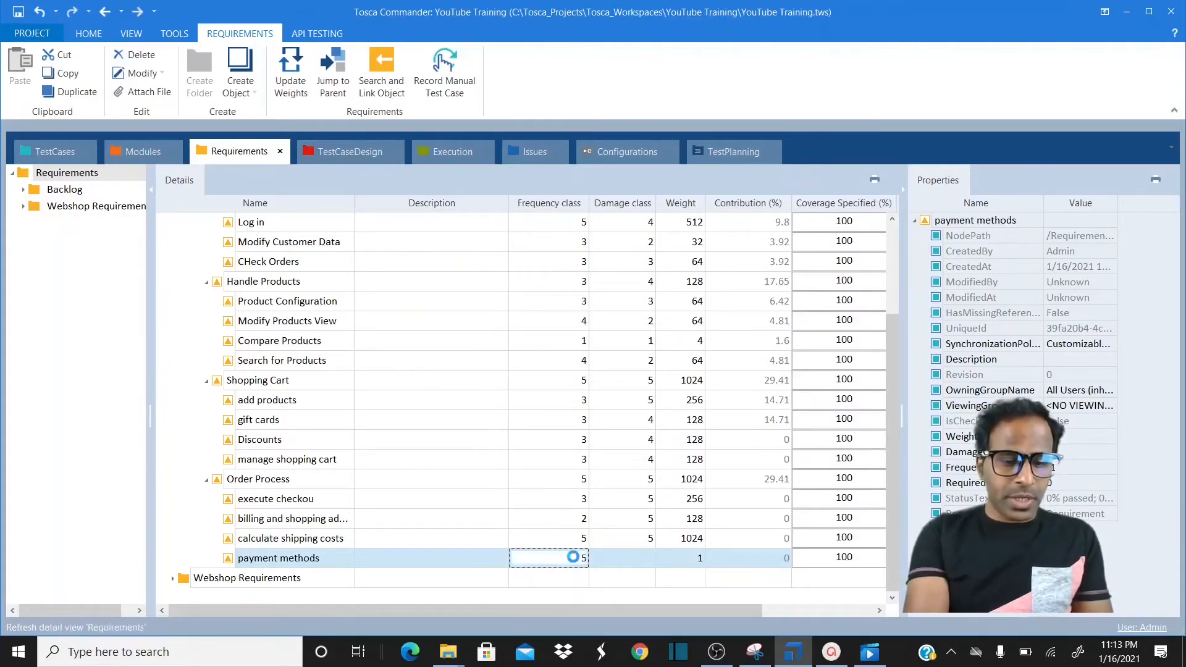
key("Tab")
type("5")
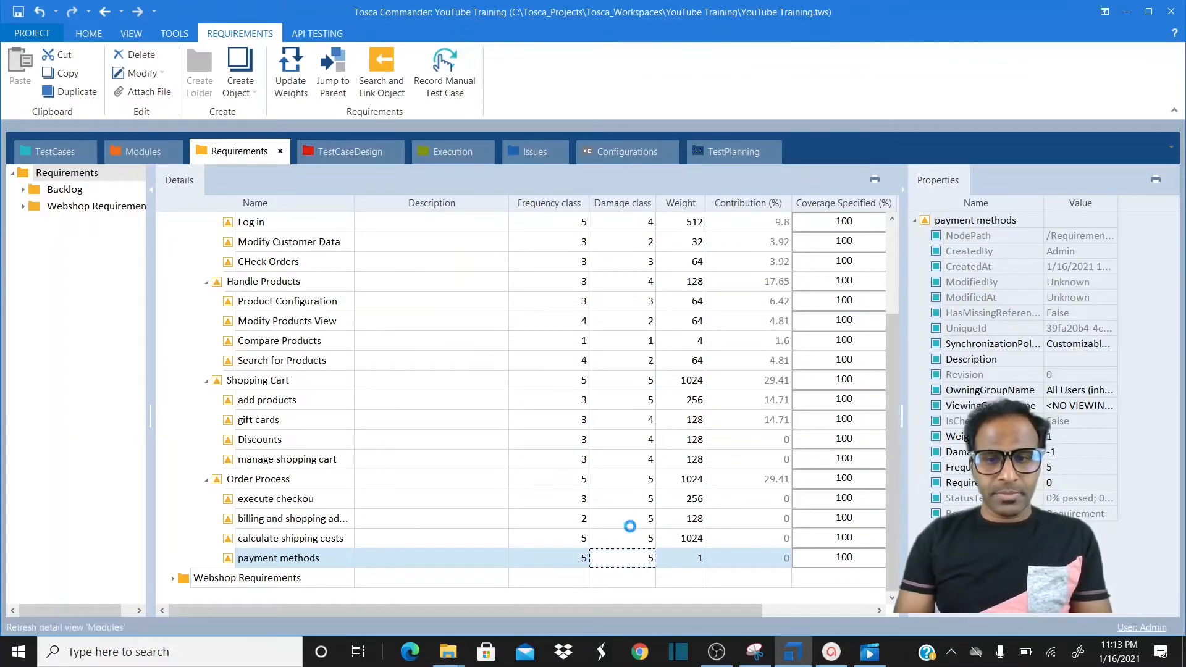
left_click(632, 528)
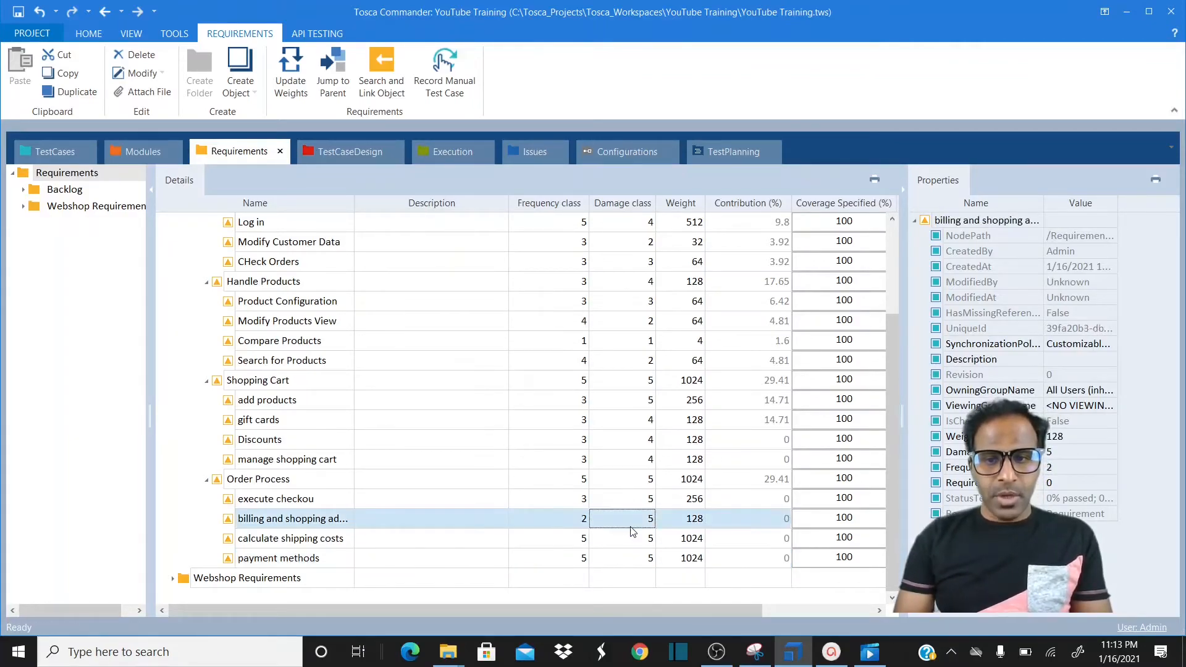
left_click(632, 560)
left_click(706, 558)
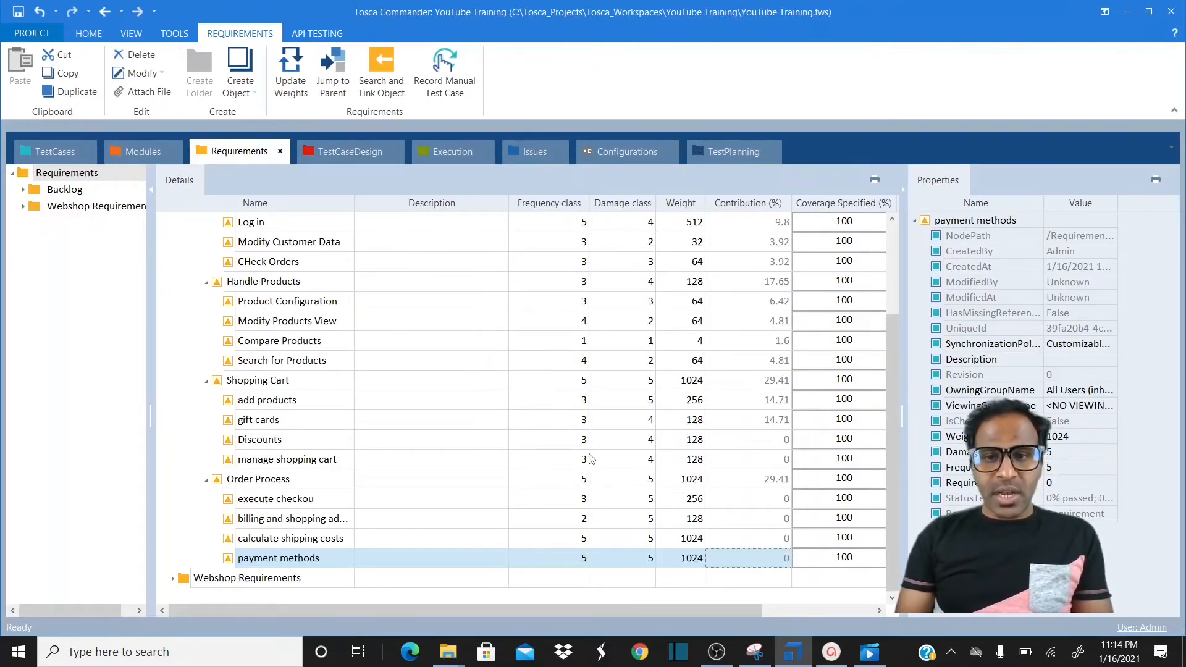
- Add the Relative Weight (%) column to the requirements table with the Column Chooser
right_click(613, 213)
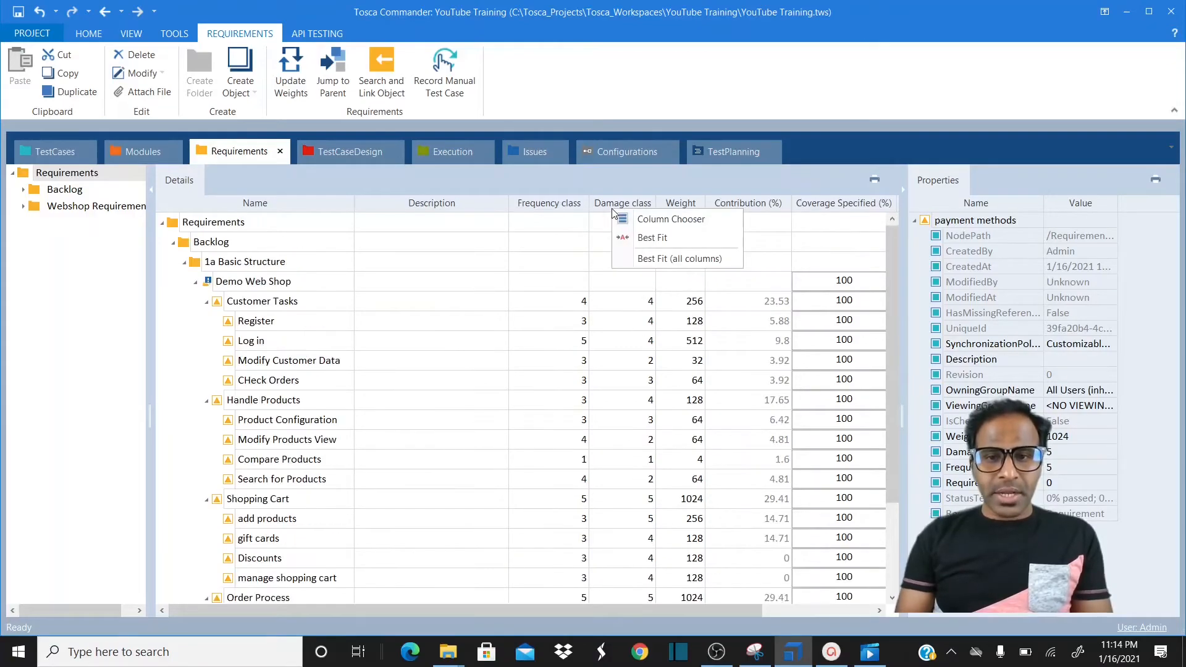
left_click(647, 221)
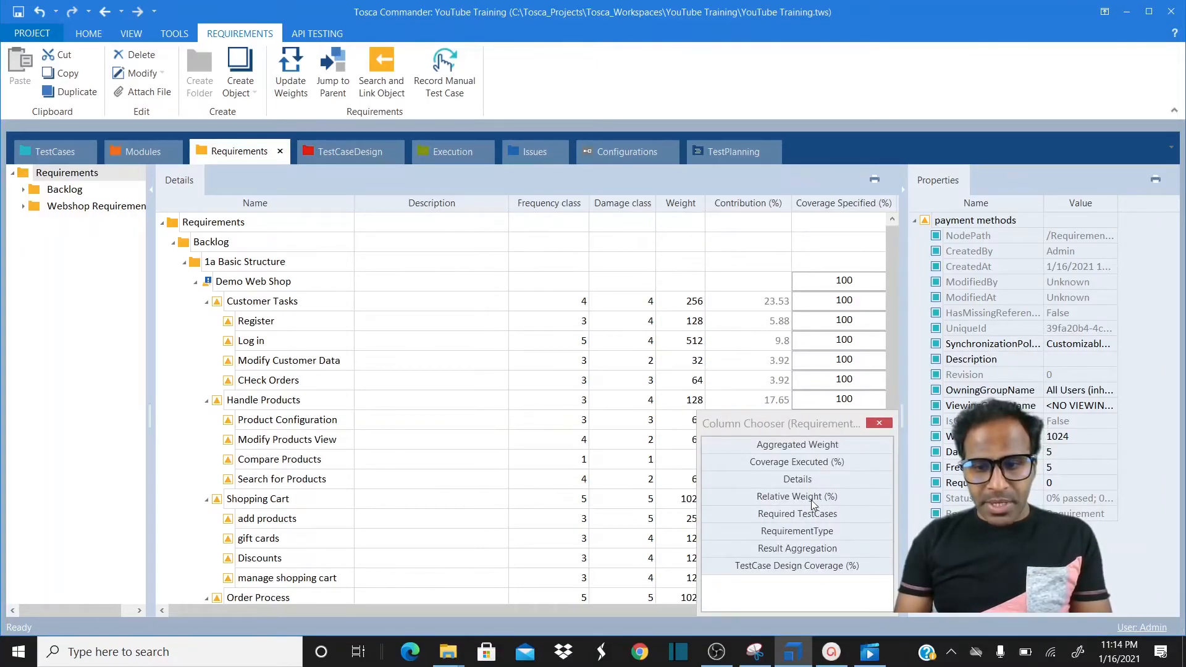
left_click(811, 501)
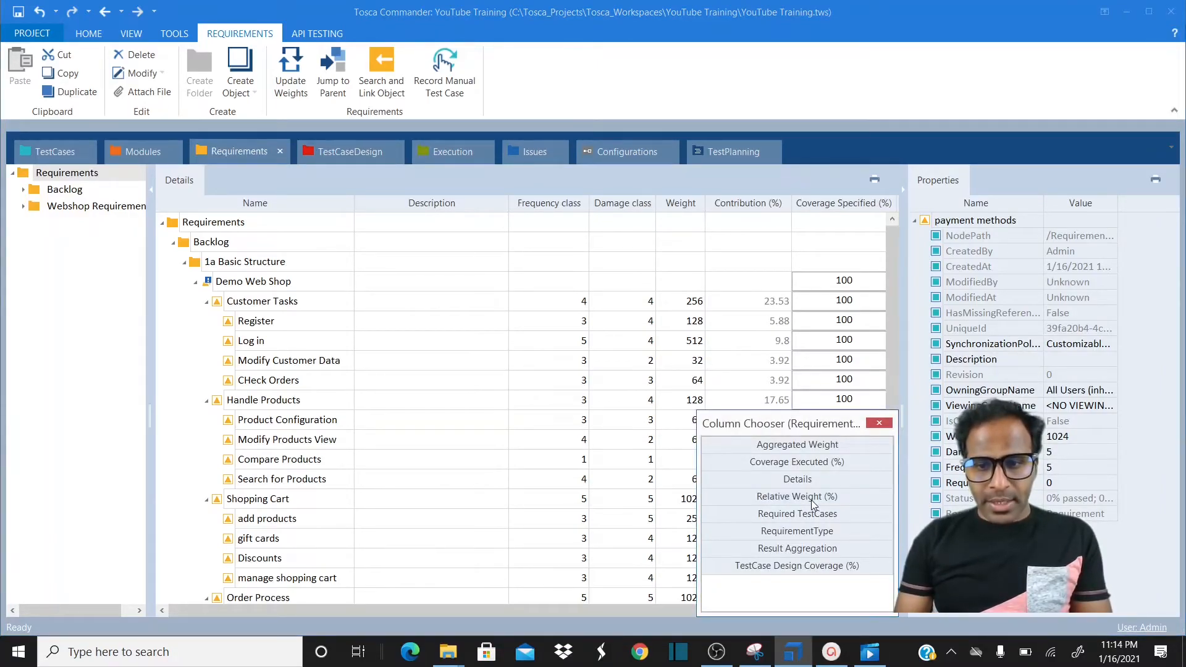
double_click(810, 499)
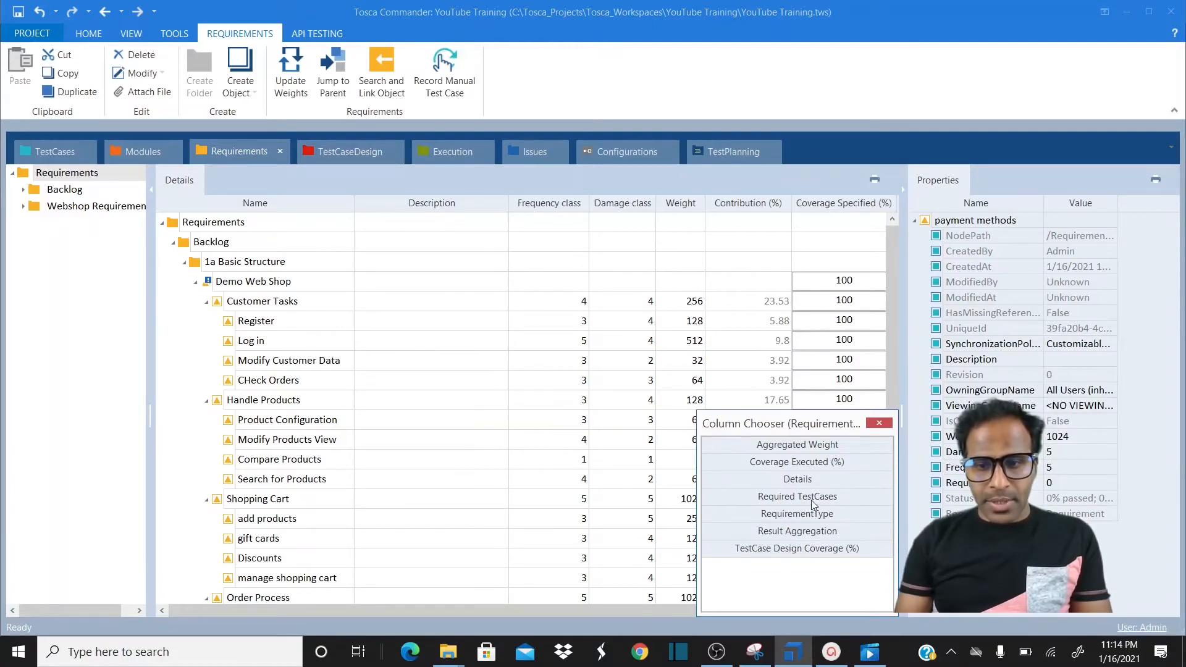
left_click(878, 424)
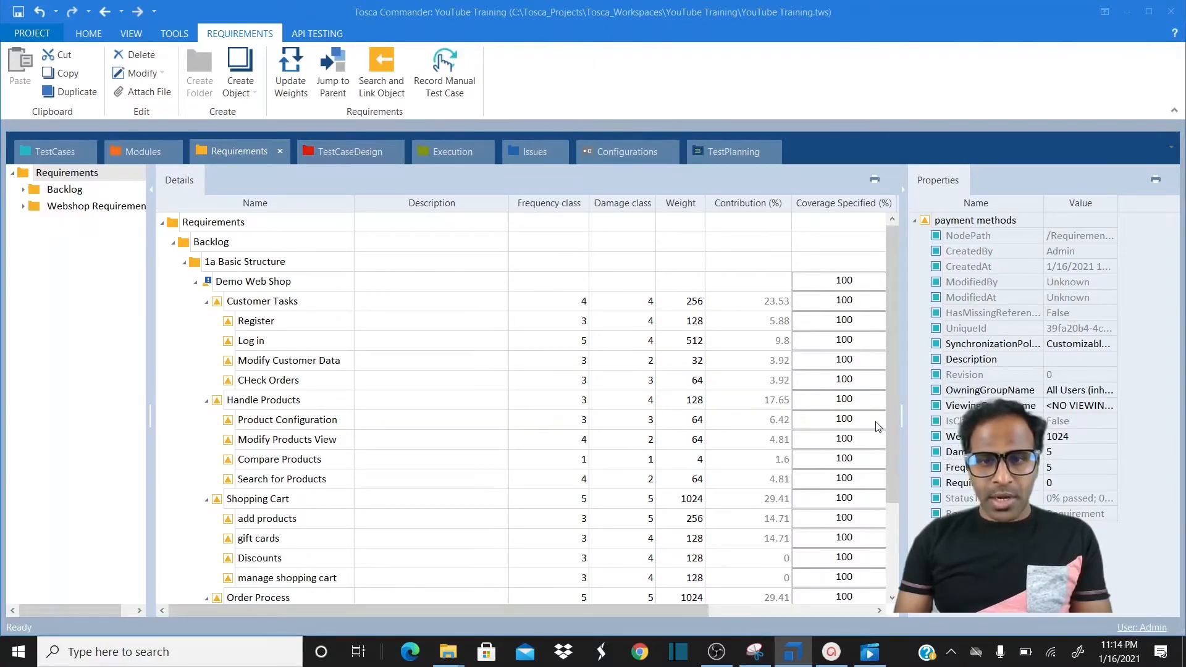
- Move the Relative Weight (%) column between the Weight and Contribution (%) columns
left_click(786, 611)
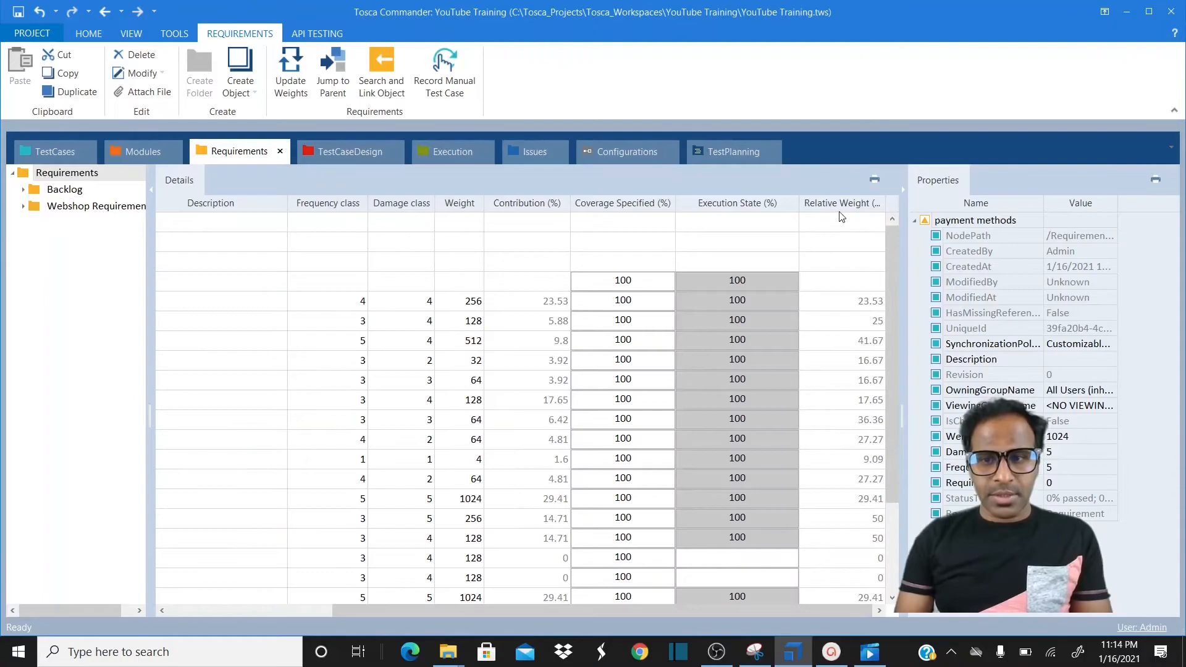
left_click_drag(840, 213, 526, 212)
left_click_drag(420, 611, 275, 613)
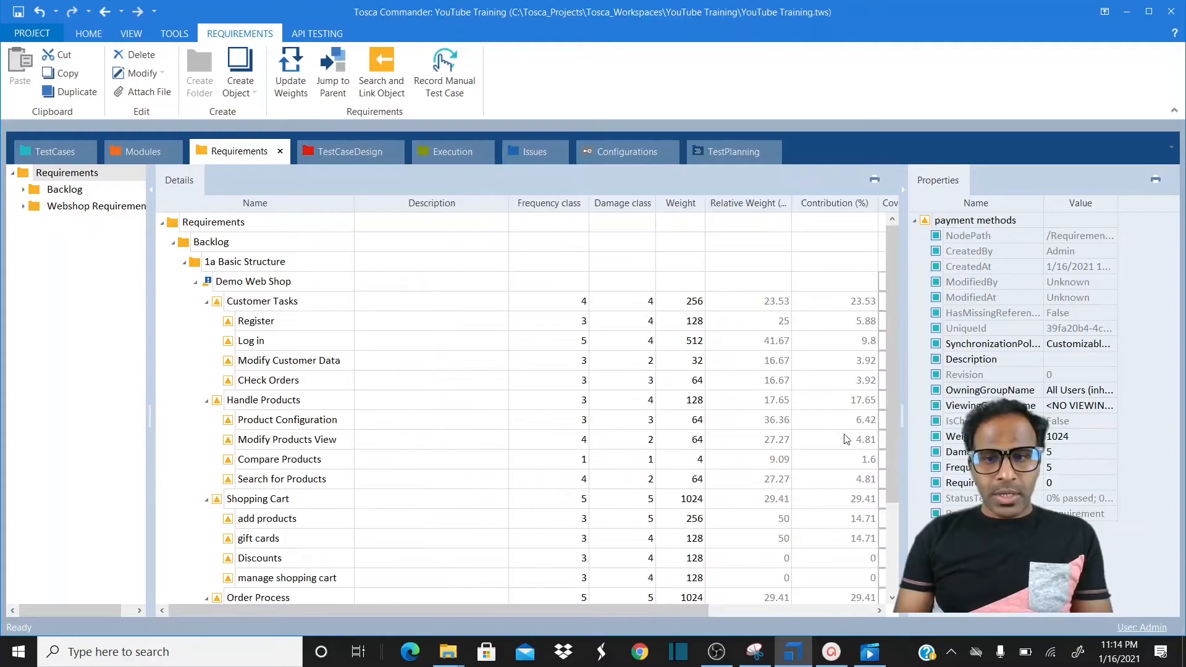
- Widen the Relative Weight (%) column to fit its full heading and examine the Customer Tasks and Register weight values
left_click(500, 308)
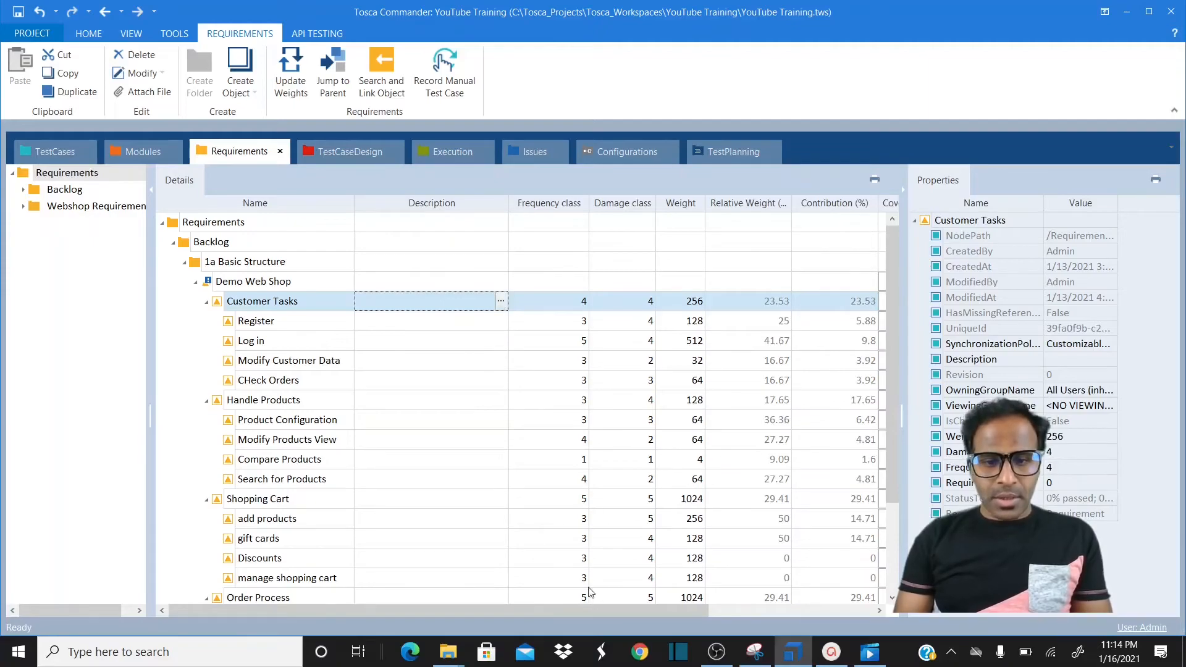
left_click_drag(580, 609, 655, 608)
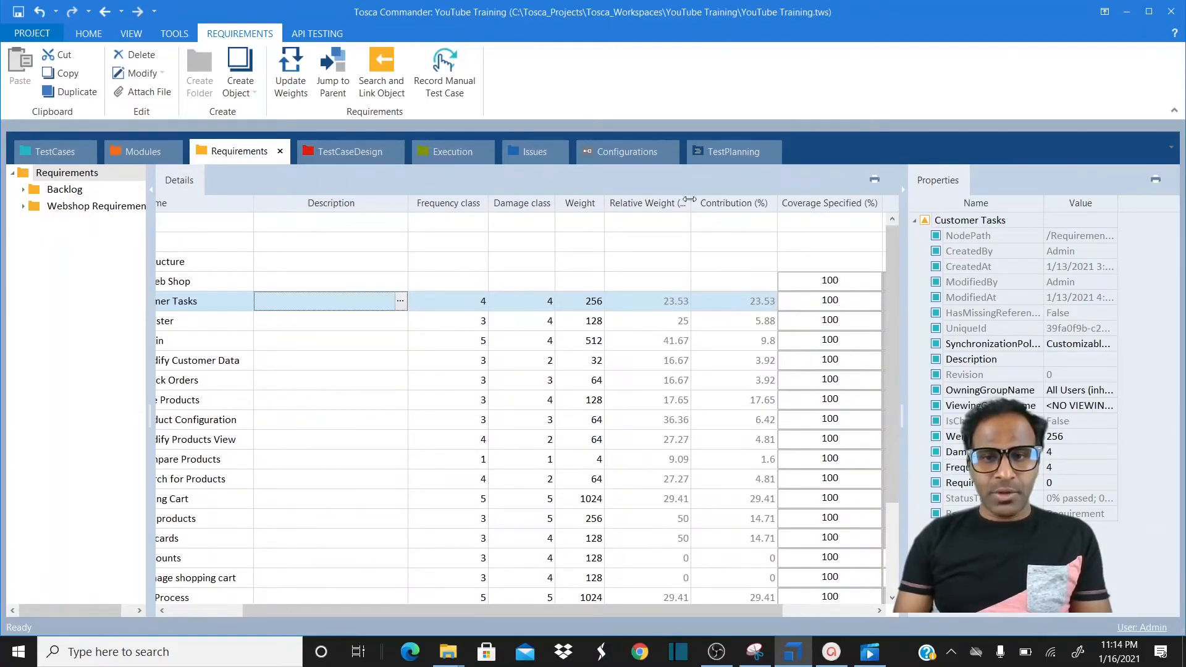
left_click_drag(689, 201, 693, 202)
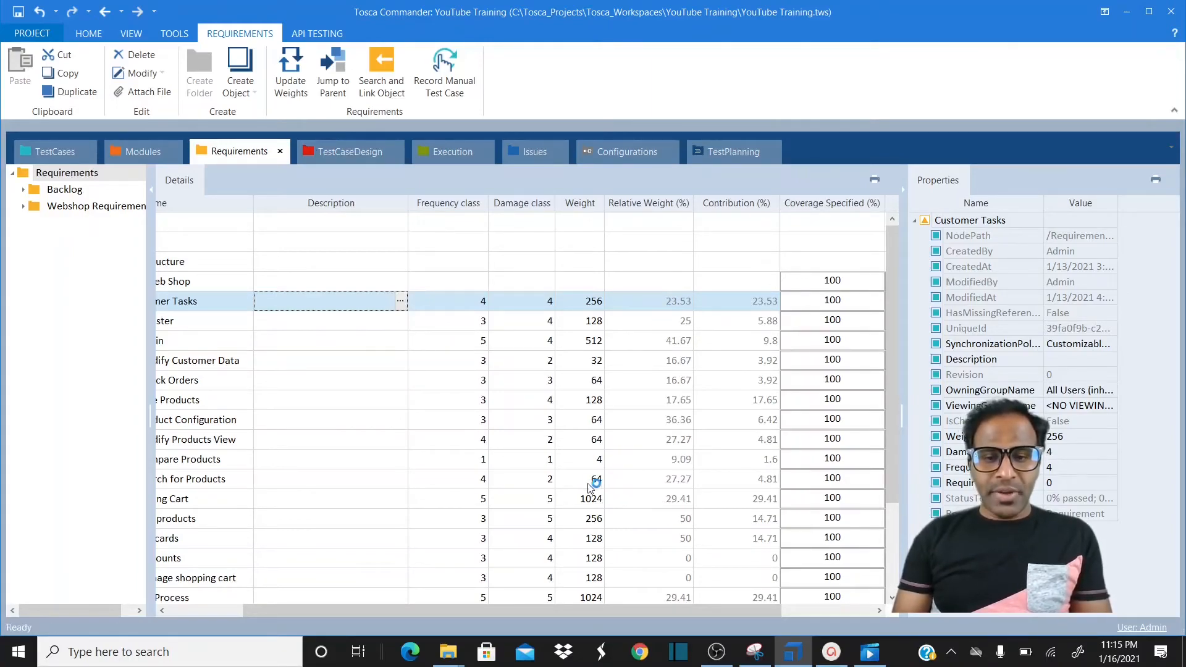
left_click_drag(517, 609, 464, 612)
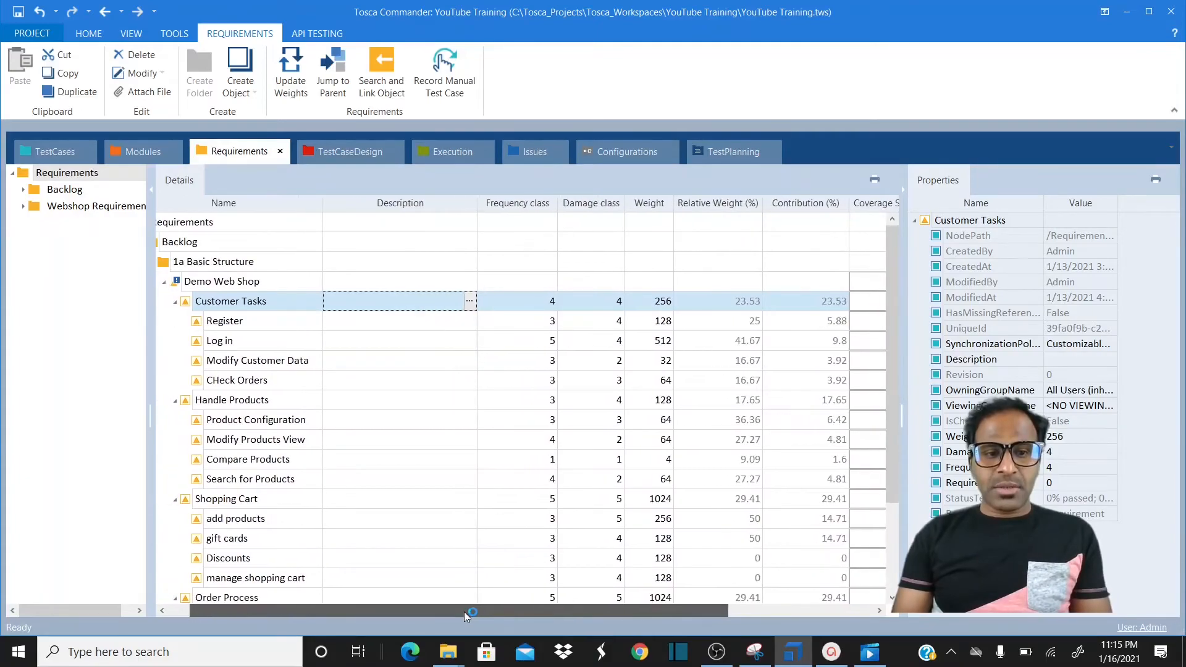
left_click(417, 321)
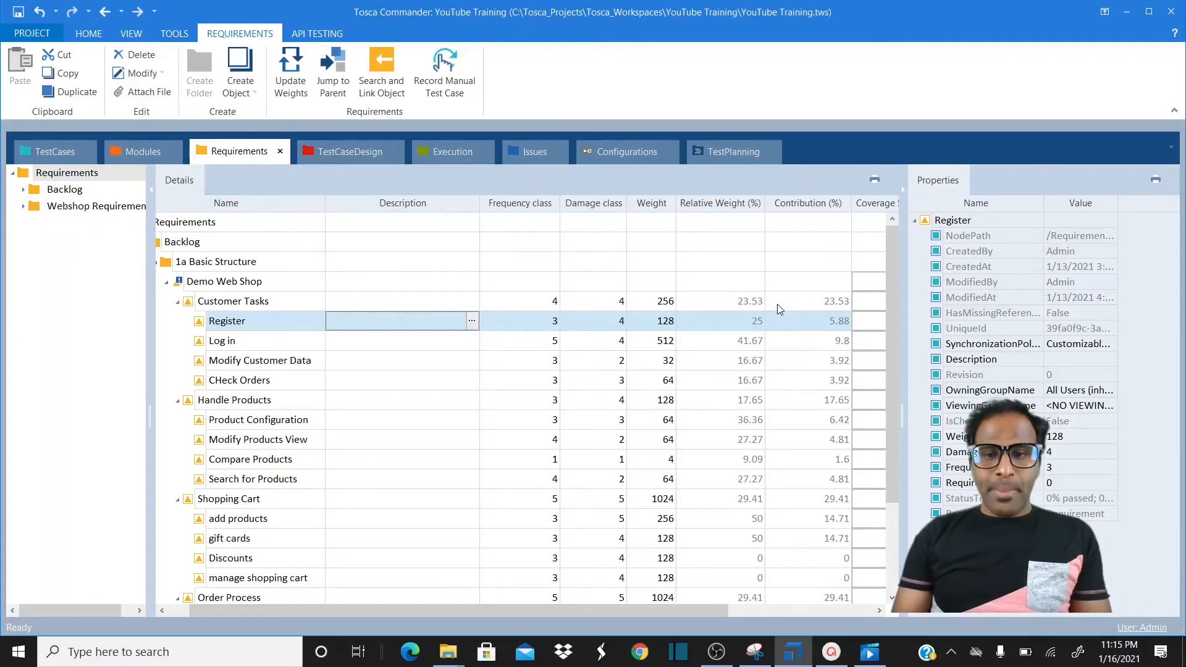
left_click(803, 305)
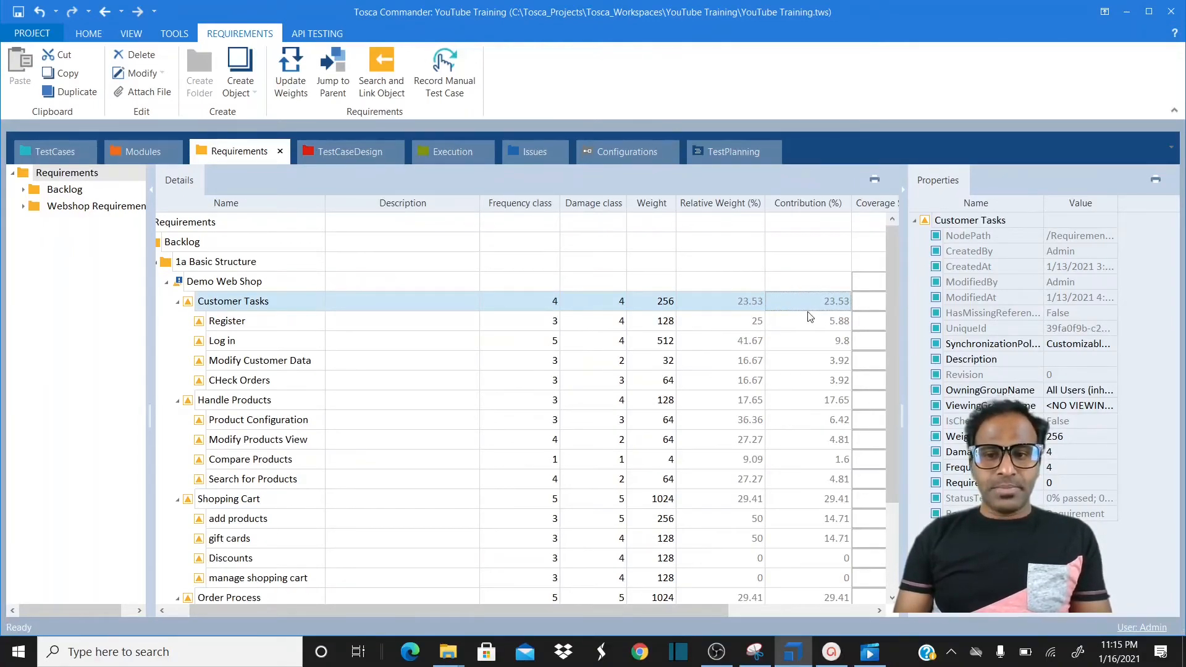
- Update the outdated values of the Demo Web Shop requirement set and start the calculation
left_click(270, 282)
right_click(270, 282)
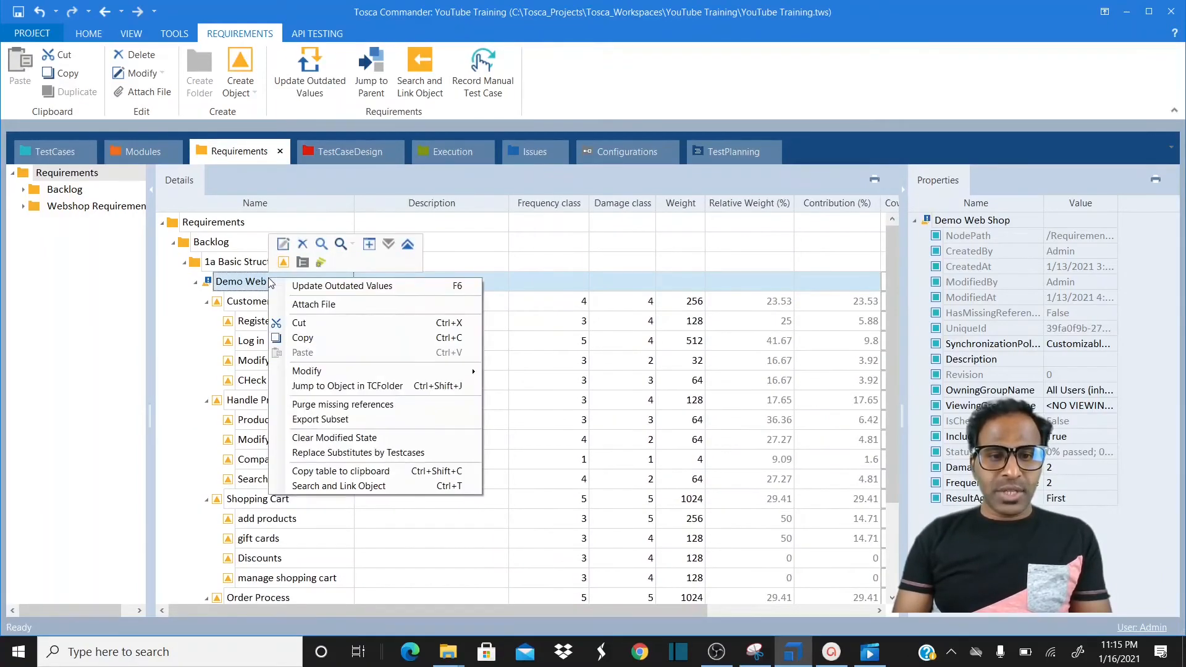
left_click(354, 285)
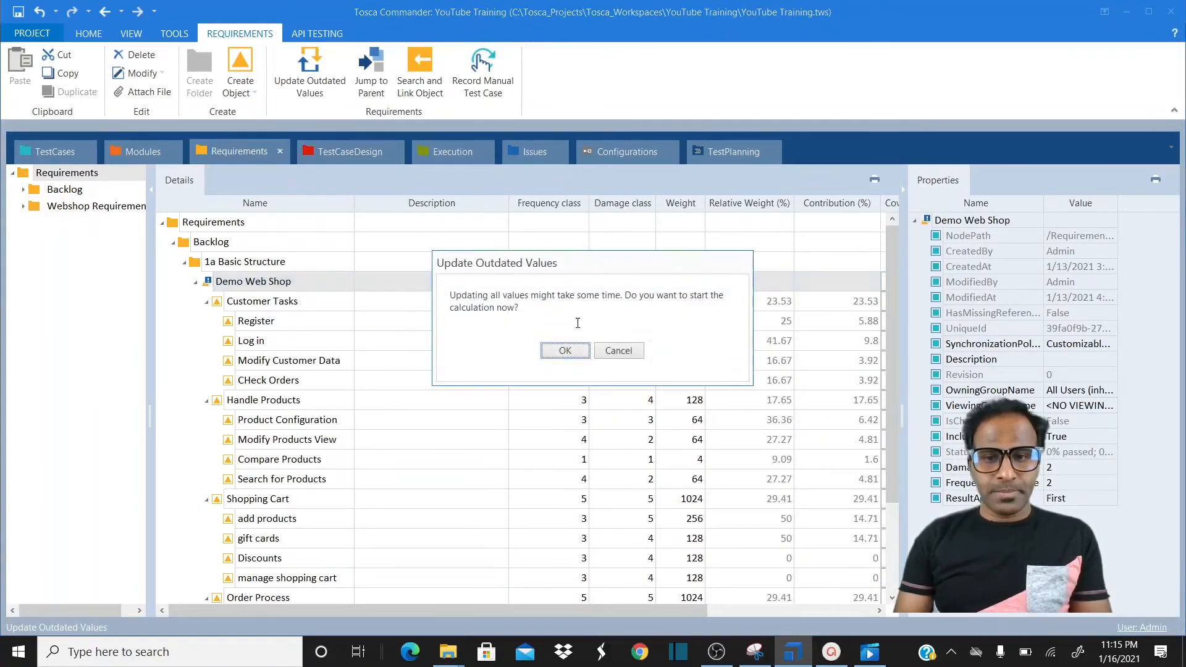
left_click(554, 351)
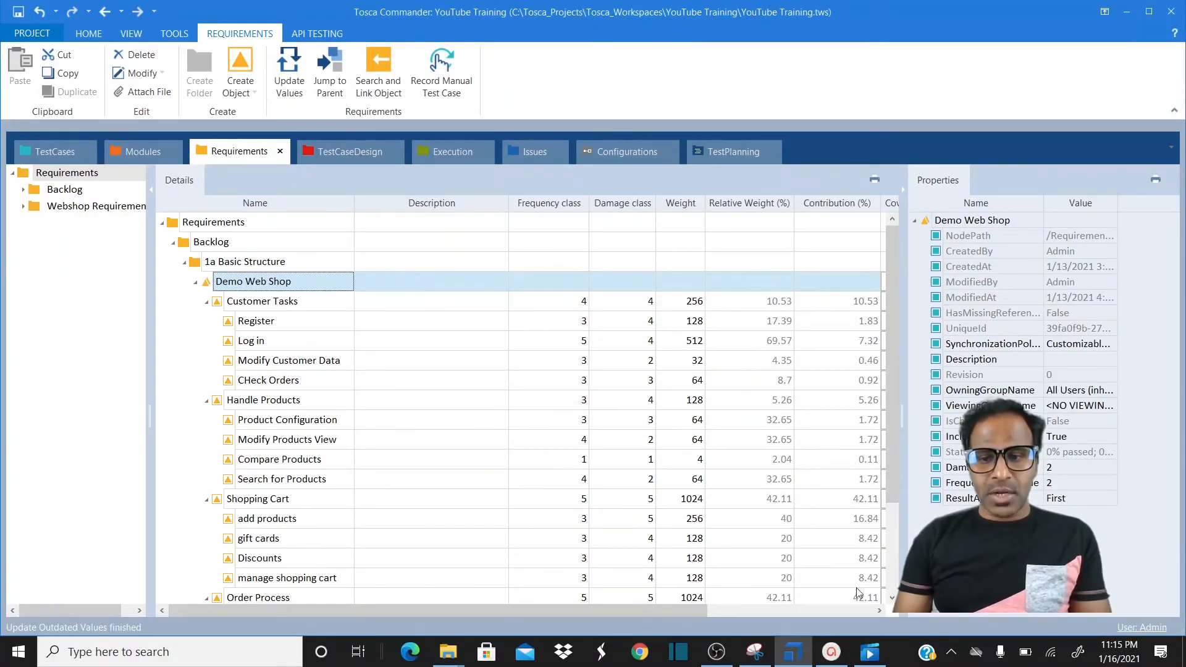
- Examine the relative weights and contributions of Customer Tasks and its Register and Log in requirements
left_click(882, 613)
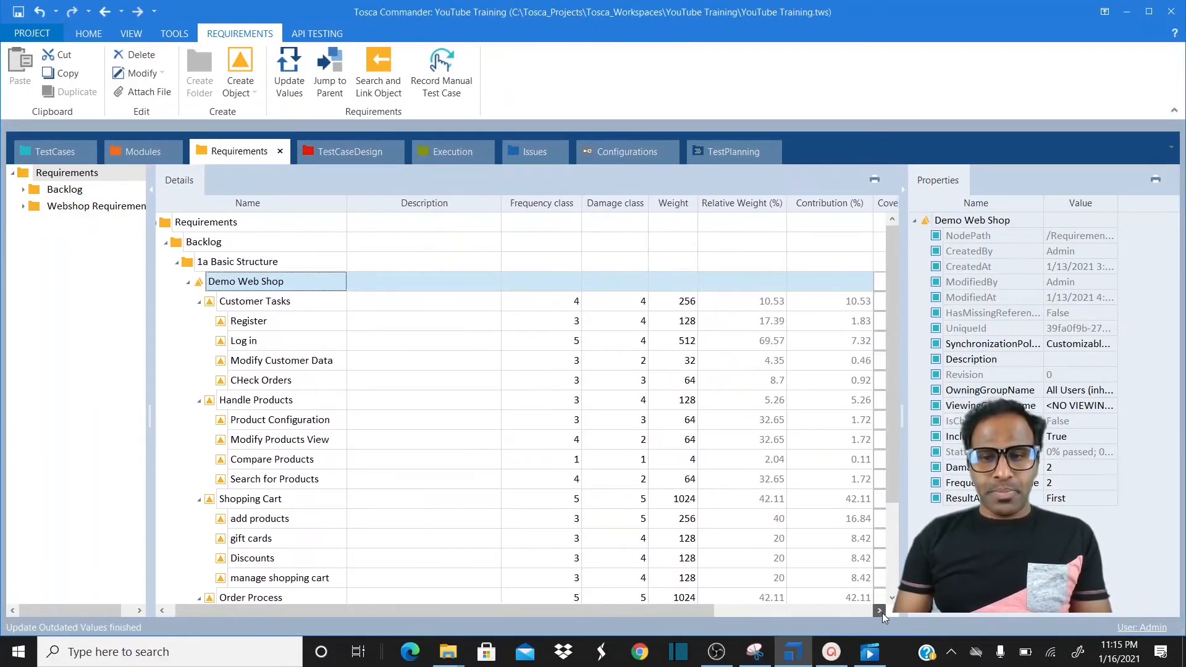
left_click(882, 613)
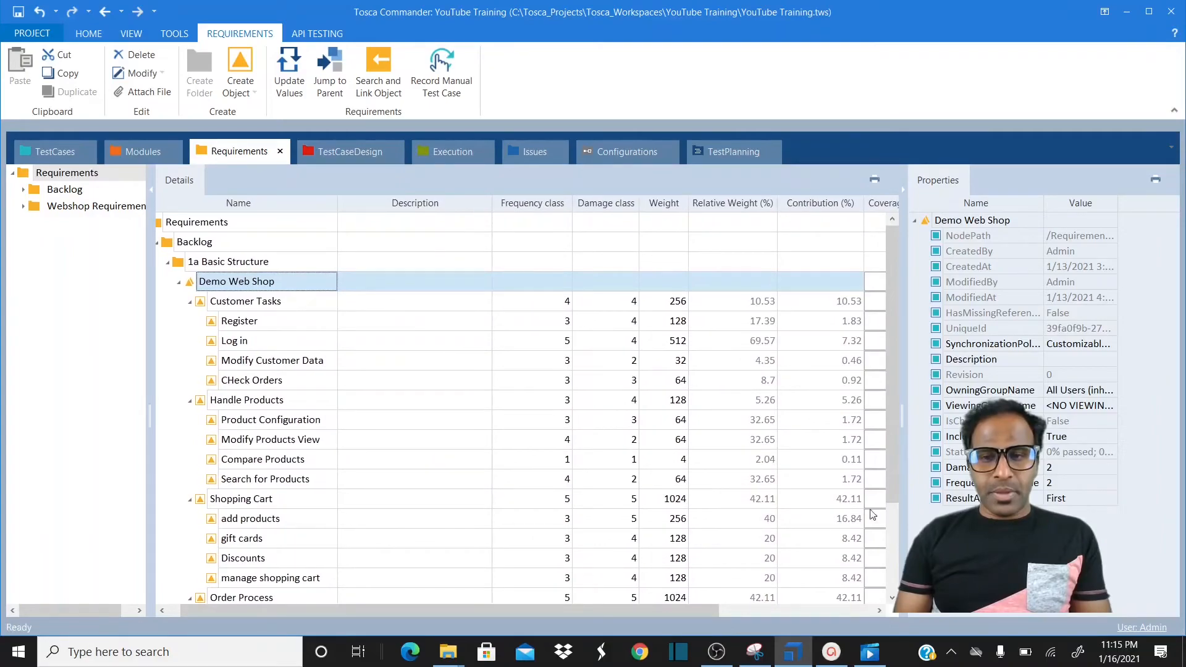
left_click(833, 298)
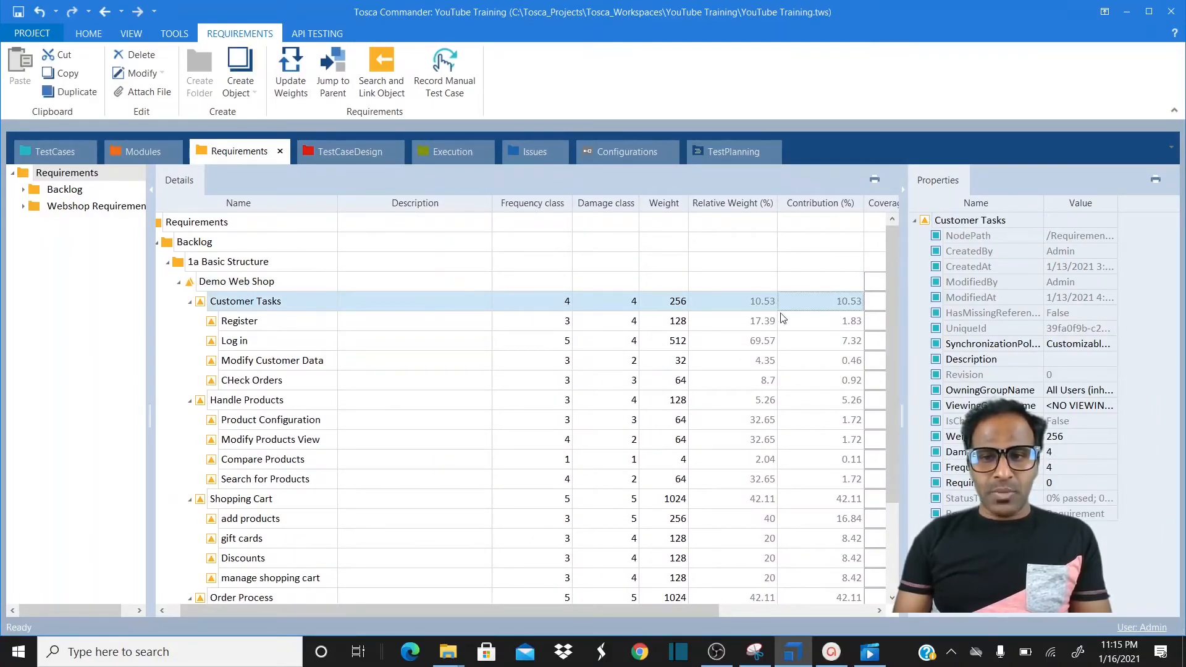
left_click(838, 320)
left_click(837, 339)
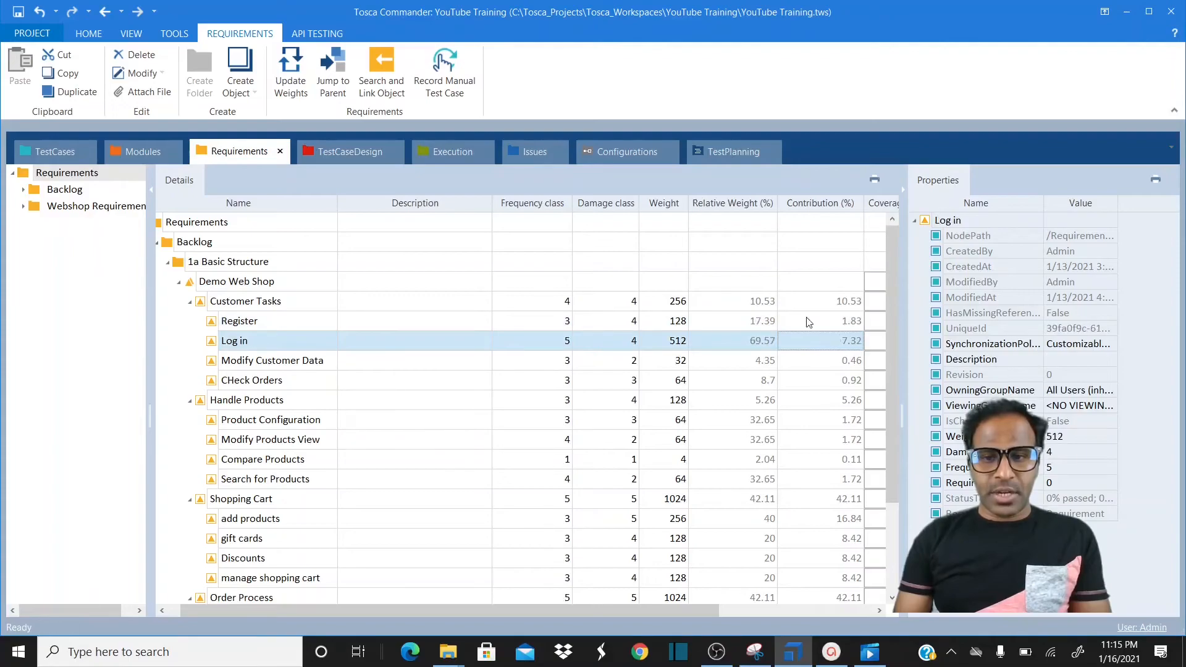
left_click(761, 302)
left_click(756, 321)
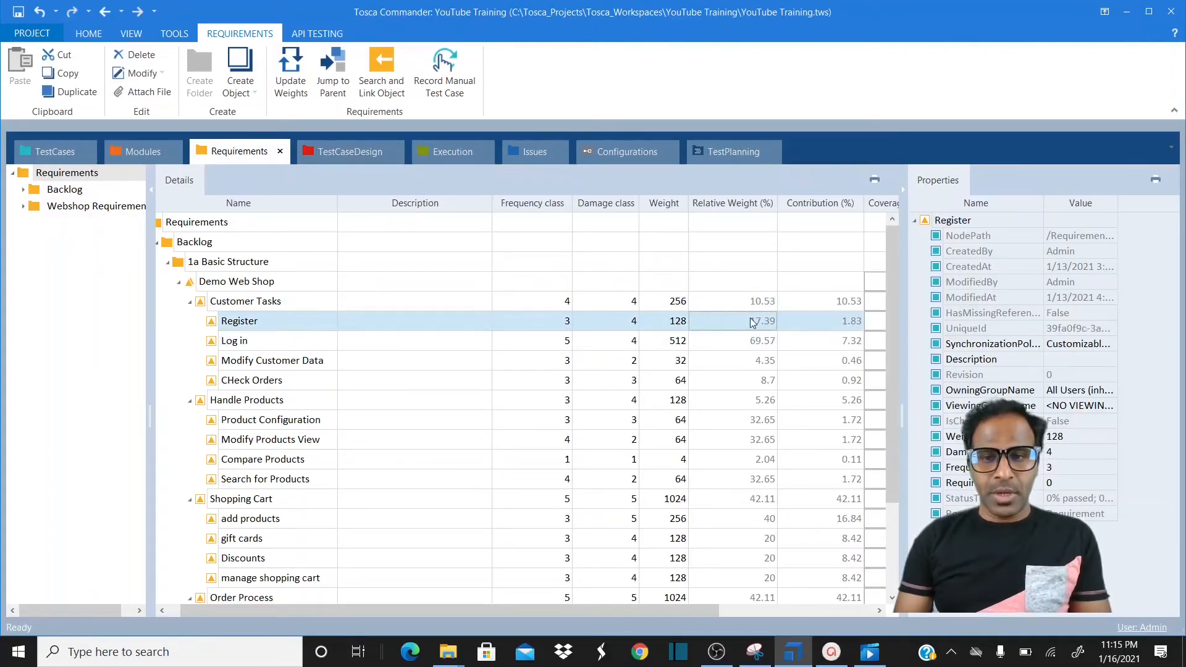
left_click(753, 343)
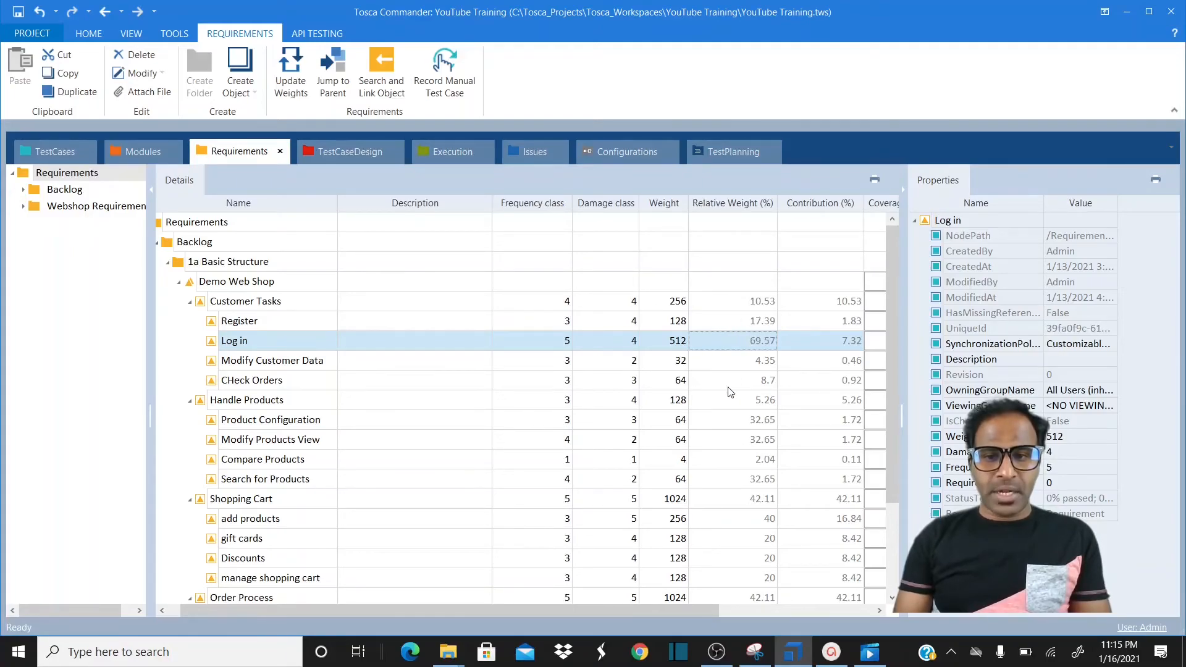
left_click(821, 326)
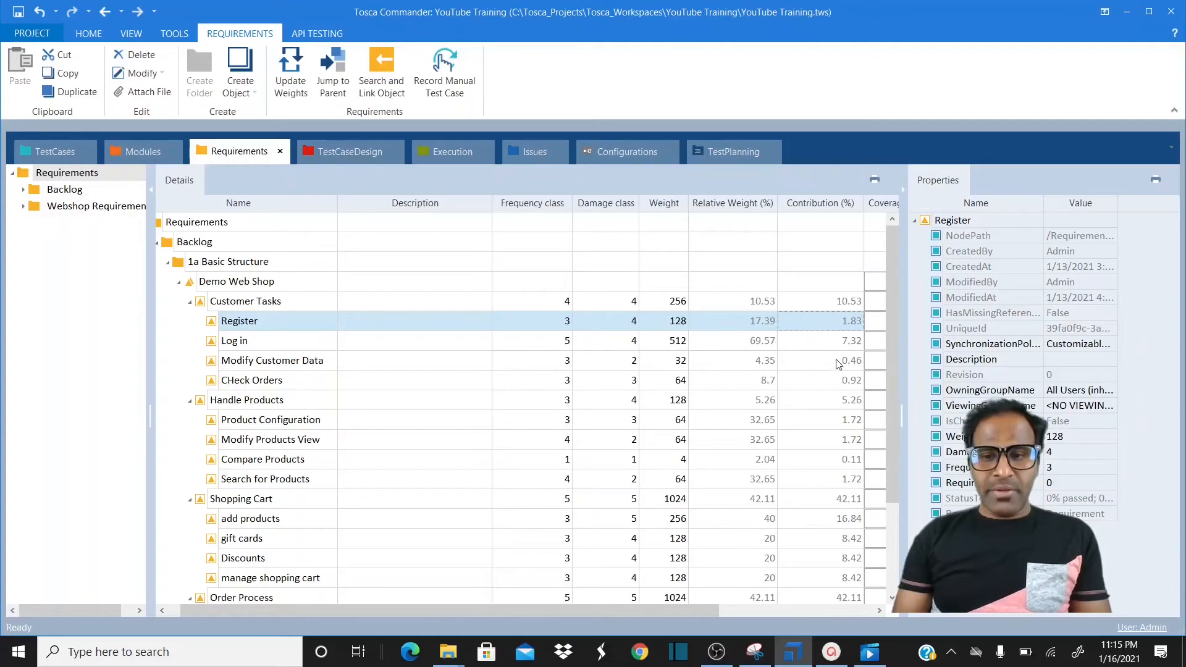
left_click(826, 302)
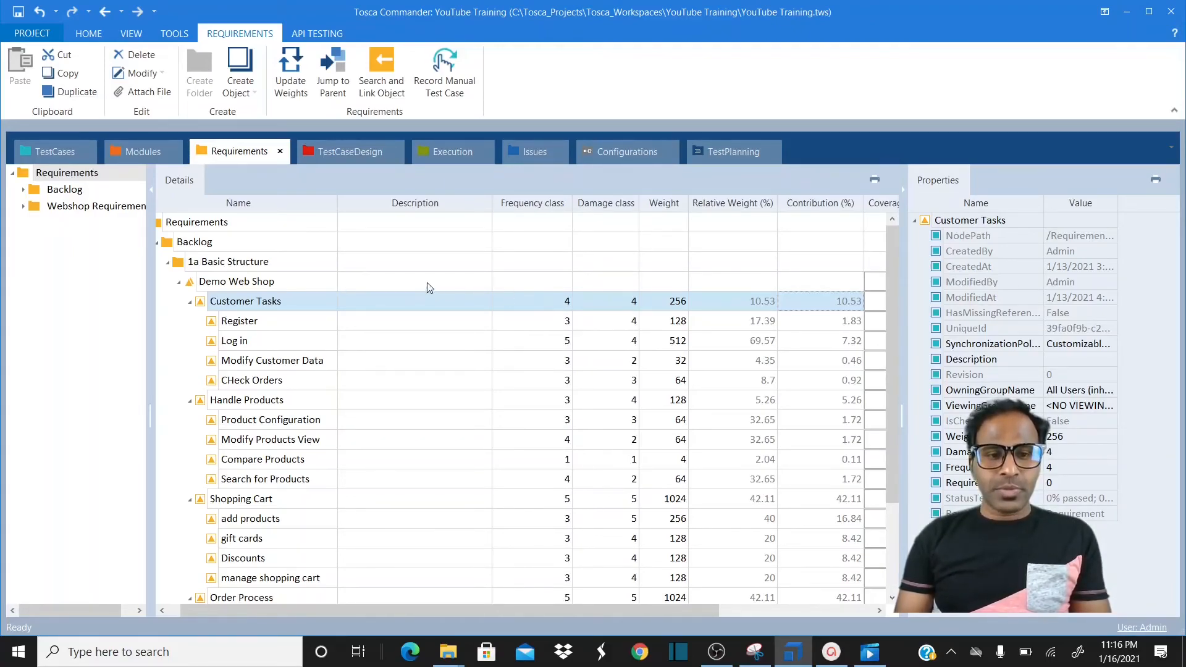
- Set the damage class base and the frequency class base of Demo Web Shop both to 3
left_click(345, 281)
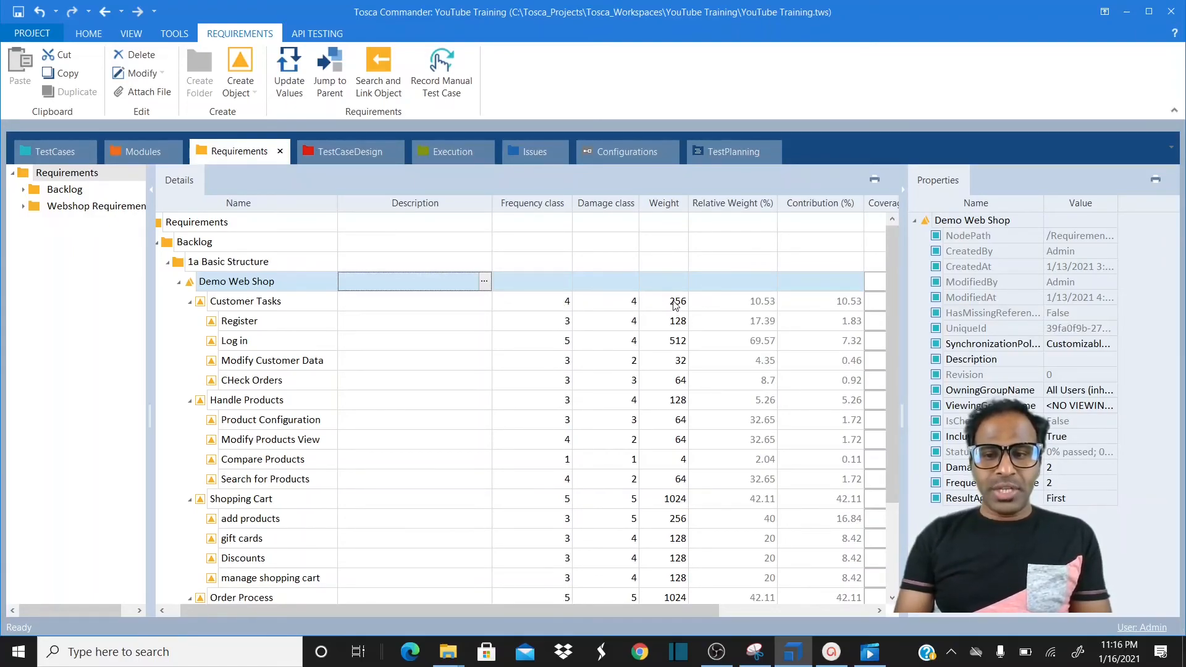
left_click(1069, 468)
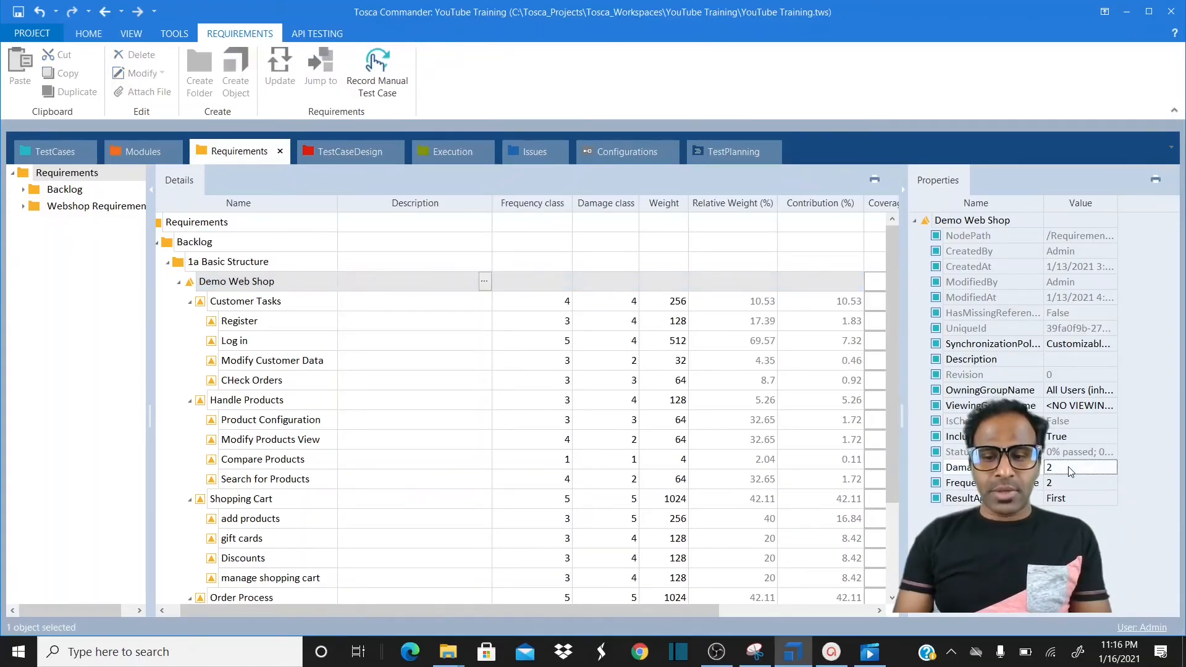
key("BackSpace")
type("3")
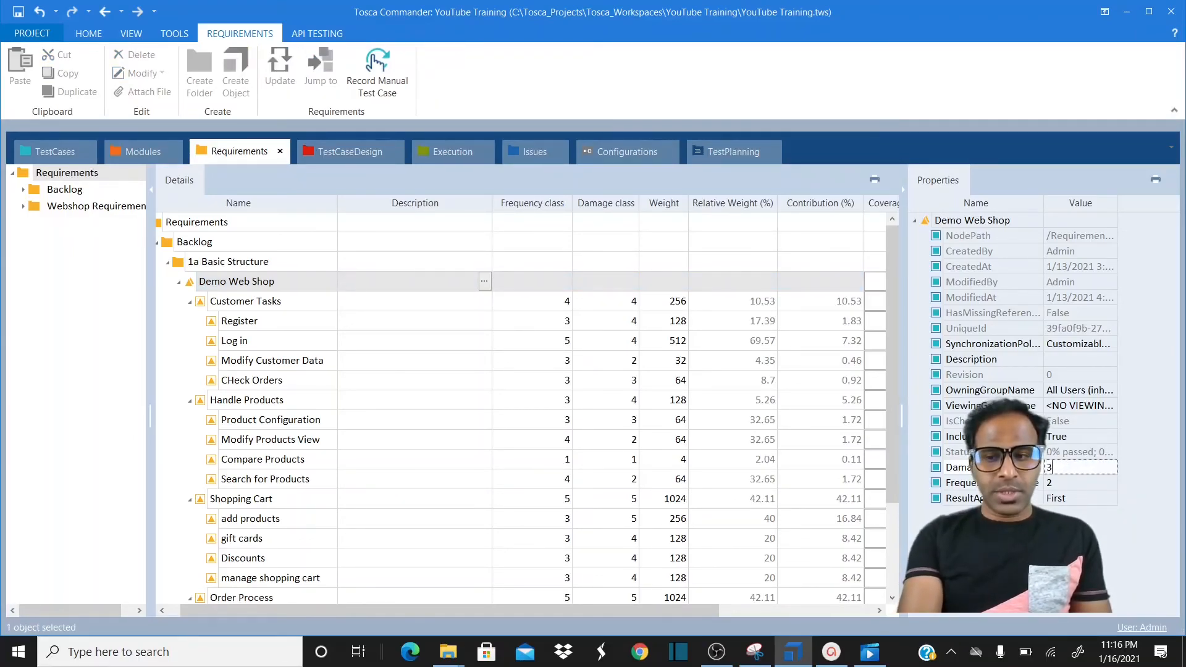
left_click(1064, 486)
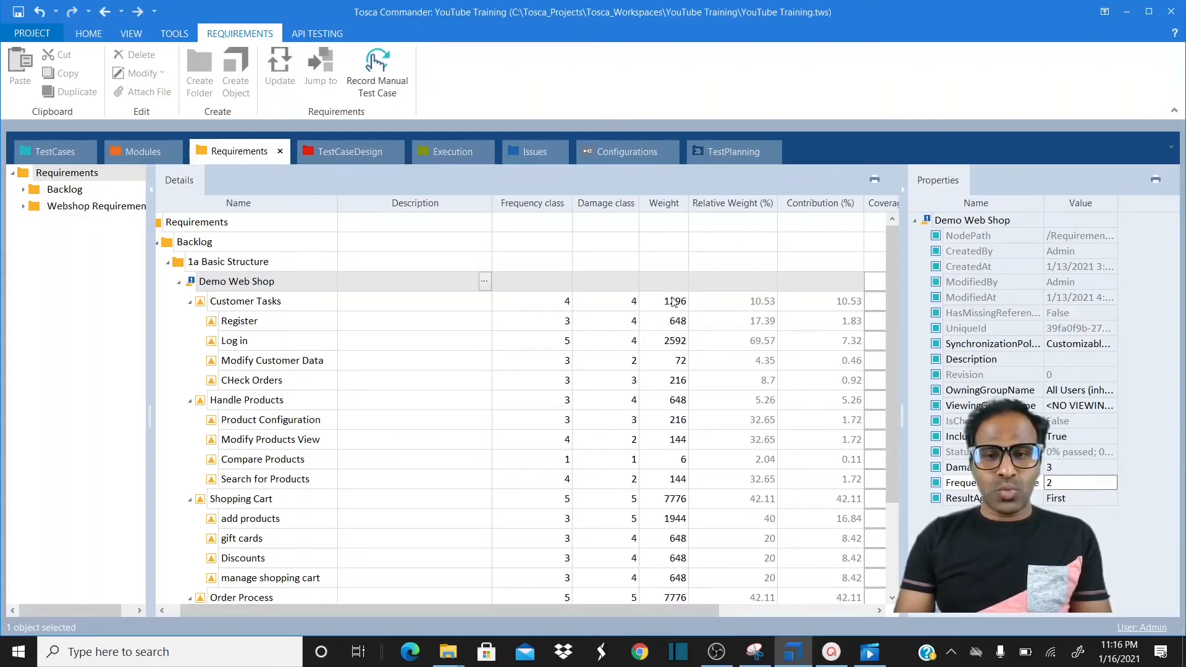
left_click(1072, 483)
key("BackSpace")
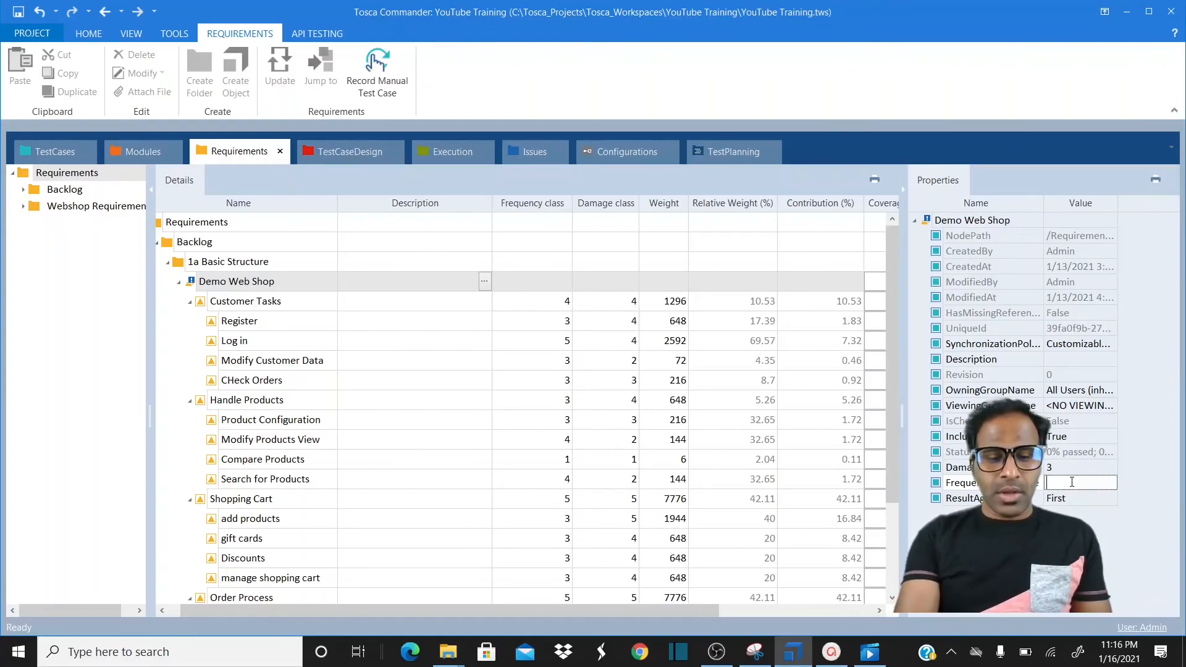
type("3")
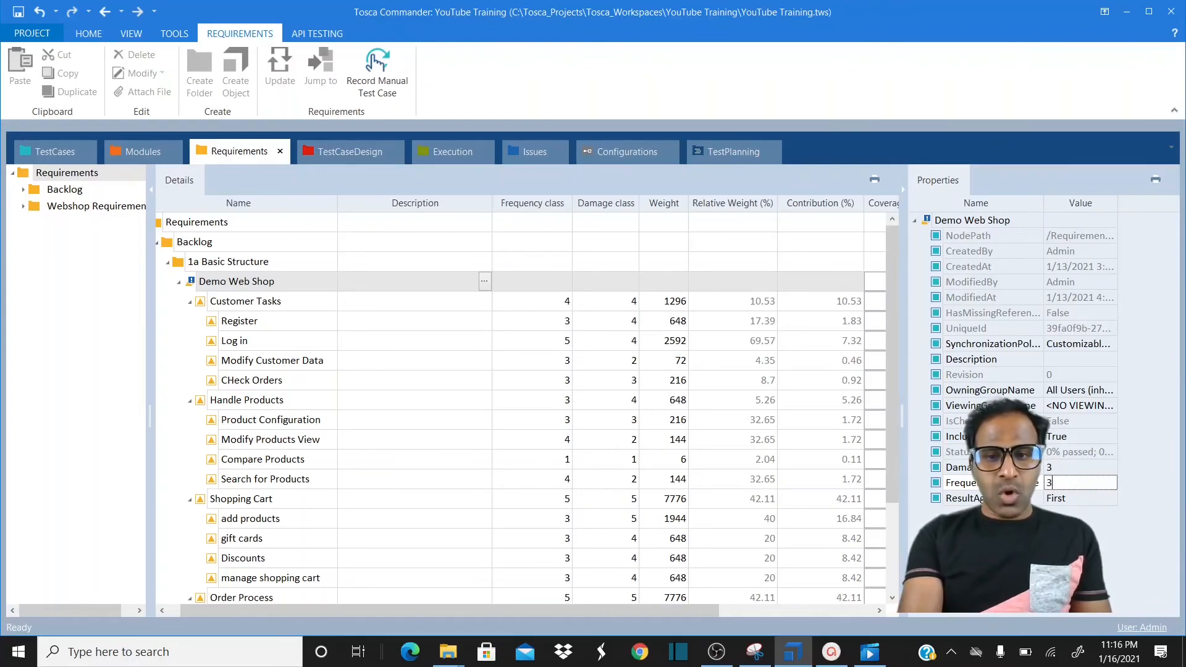
left_click(1045, 465)
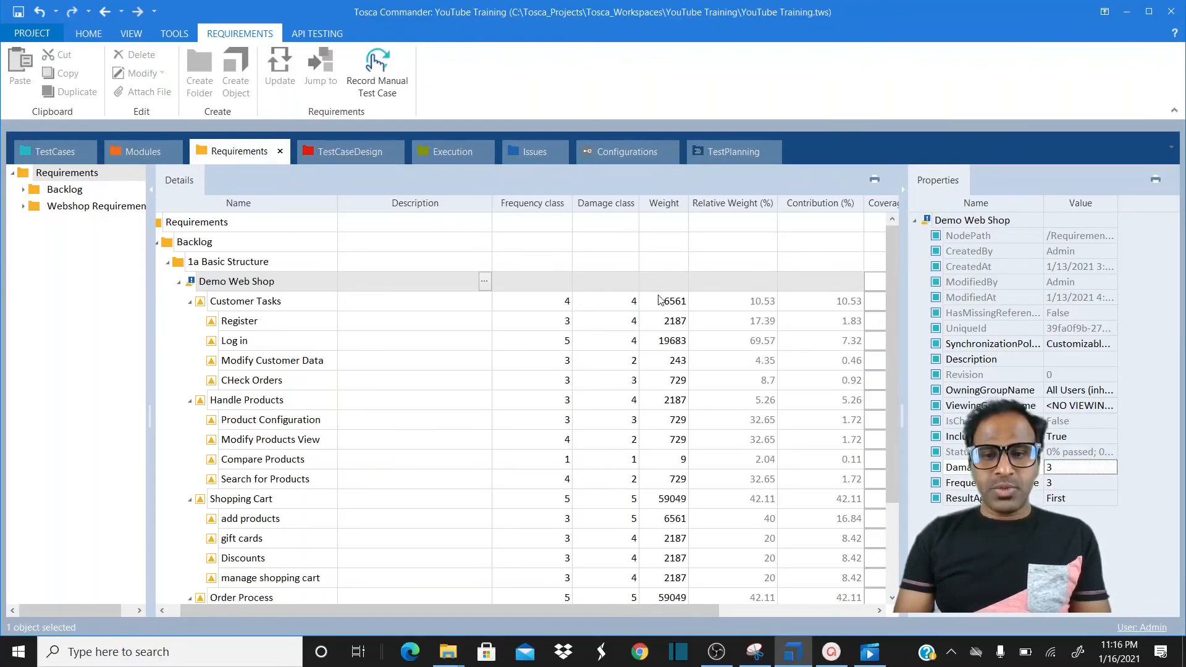
- Restore the damage class base and the frequency class base of Demo Web Shop to 2
left_click(1071, 473)
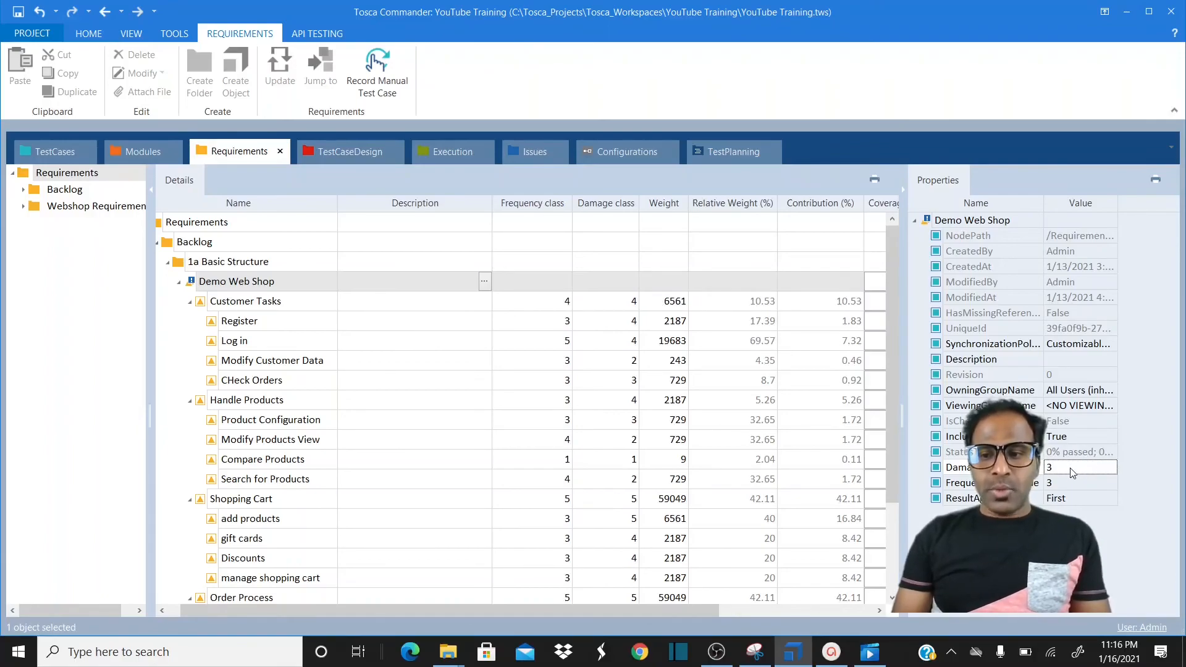
key("BackSpace")
type("2")
left_click(1069, 482)
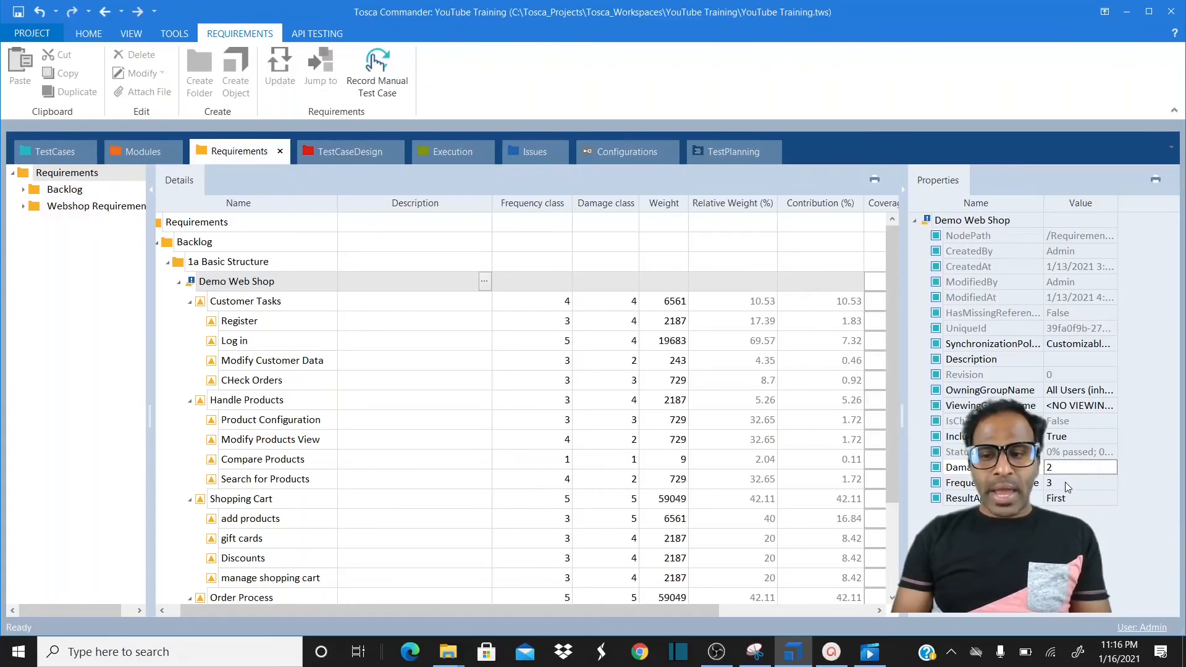
key("BackSpace")
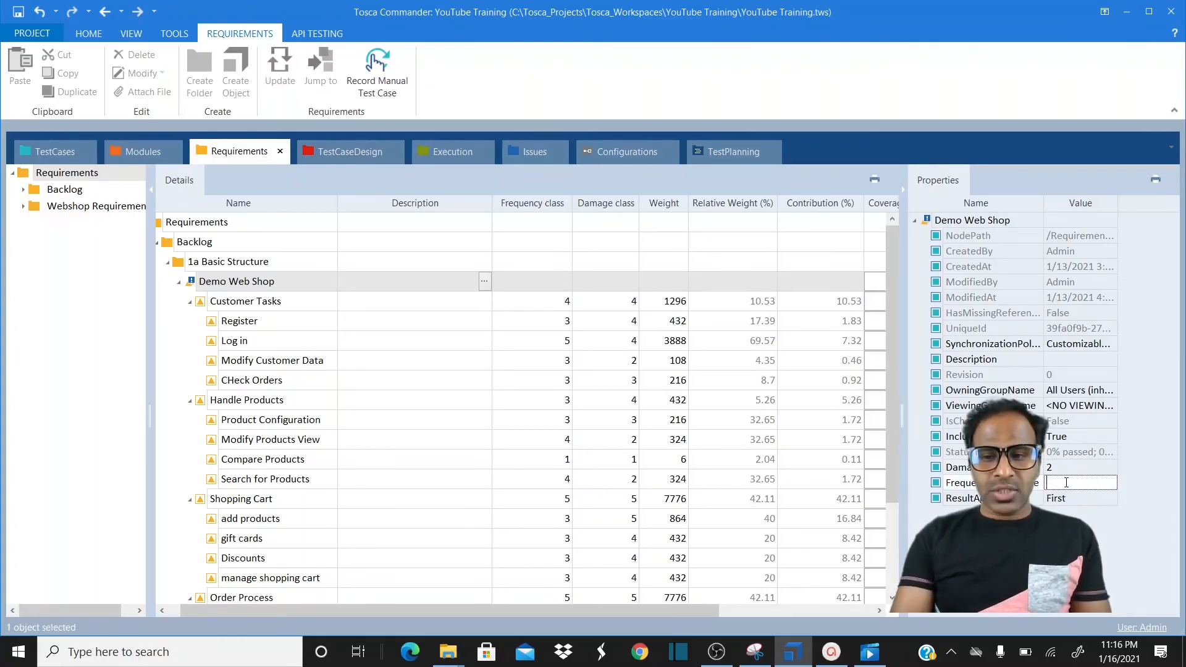
type("2")
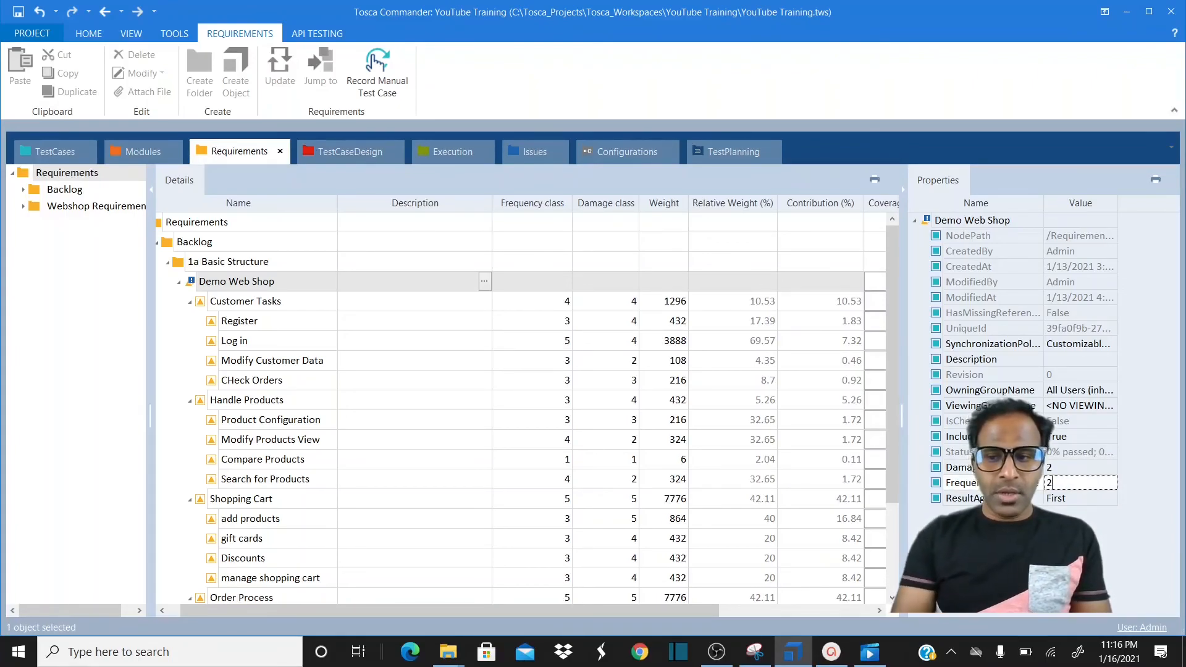
left_click(1039, 467)
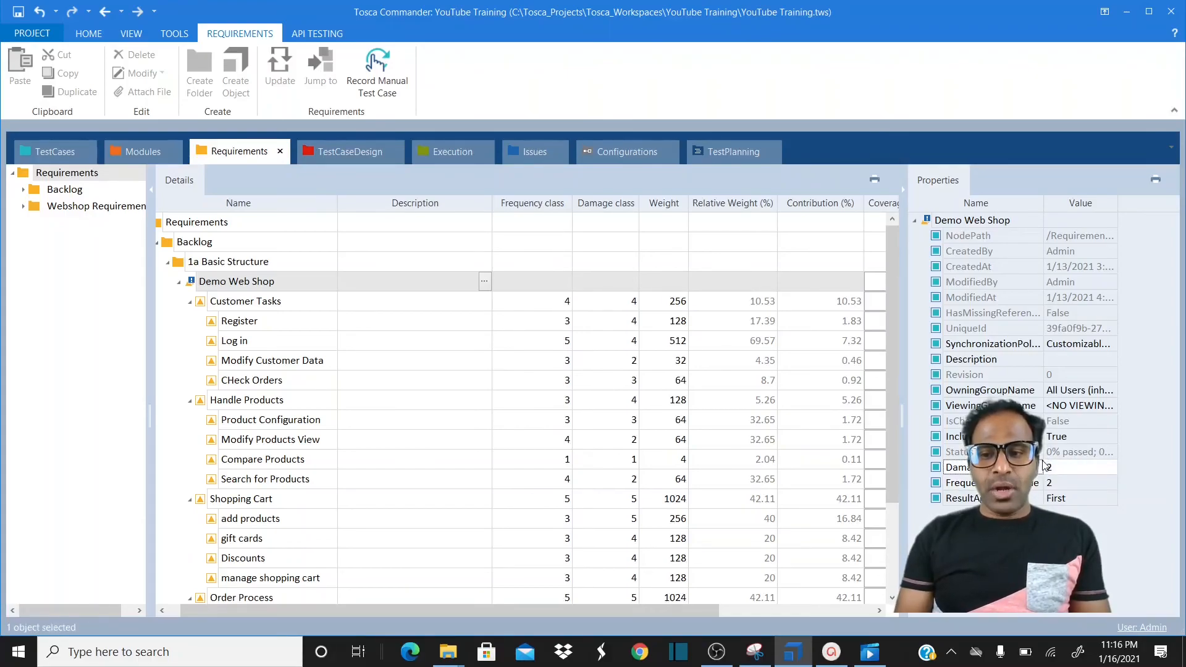
left_click(1035, 483)
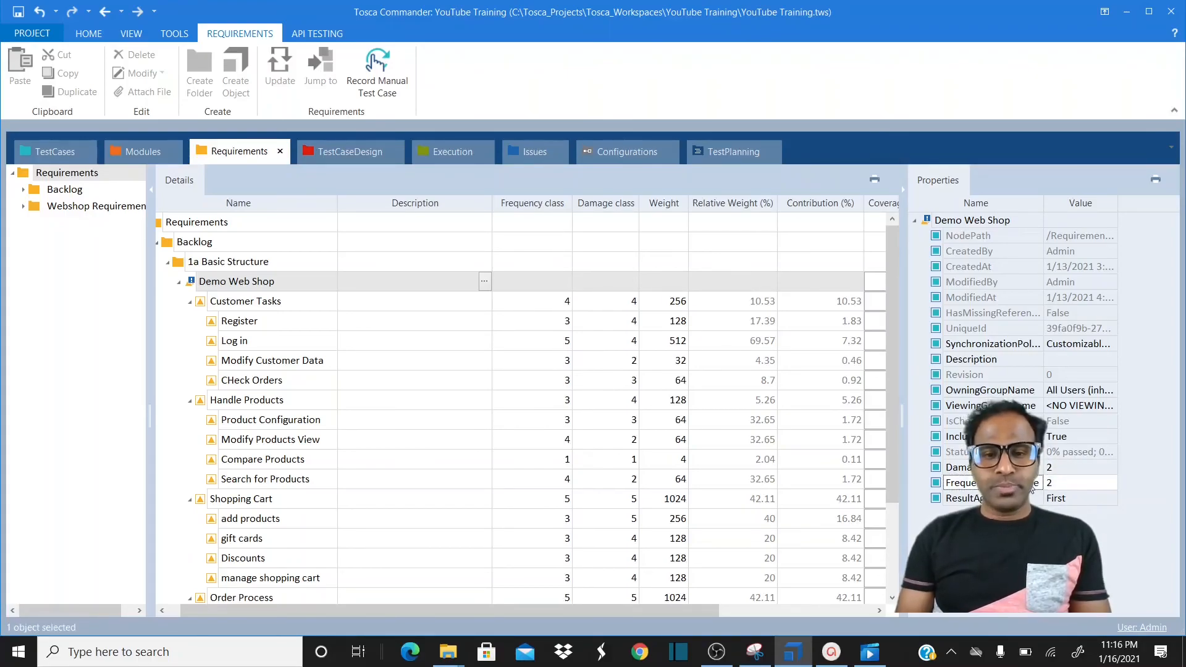